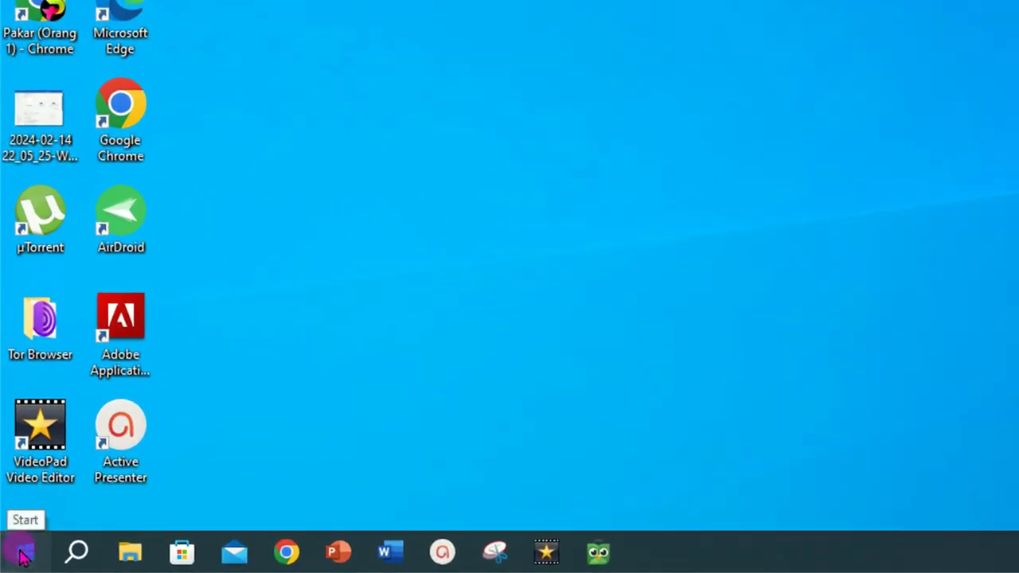
- Open the Windows Start menu to see the list of installed apps
left_click(23, 553)
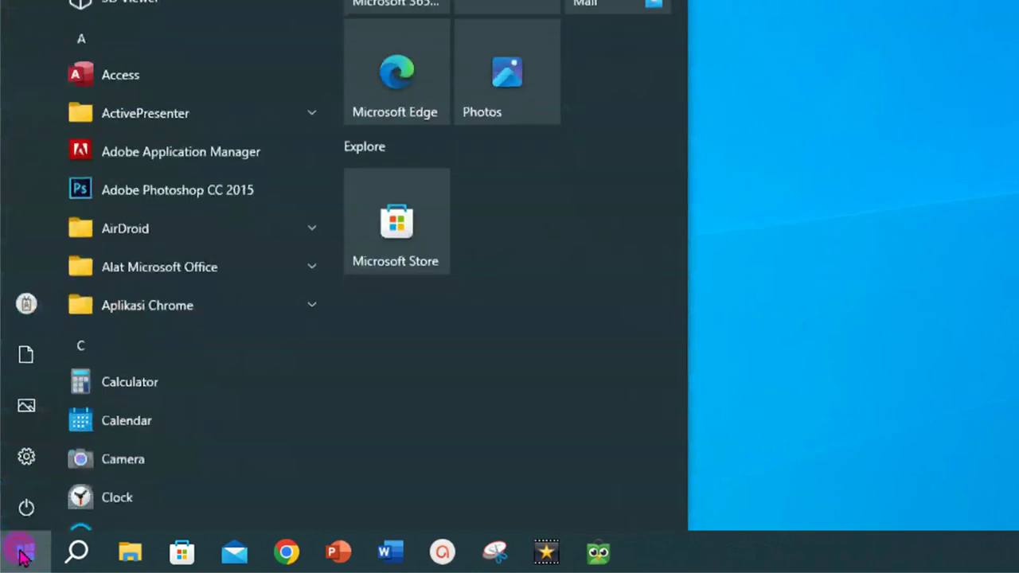
- Launch PowerPoint, create a blank presentation, and switch the first slide to the Blank layout
scroll(152, 221, "down", 10)
scroll(162, 127, "down", 5)
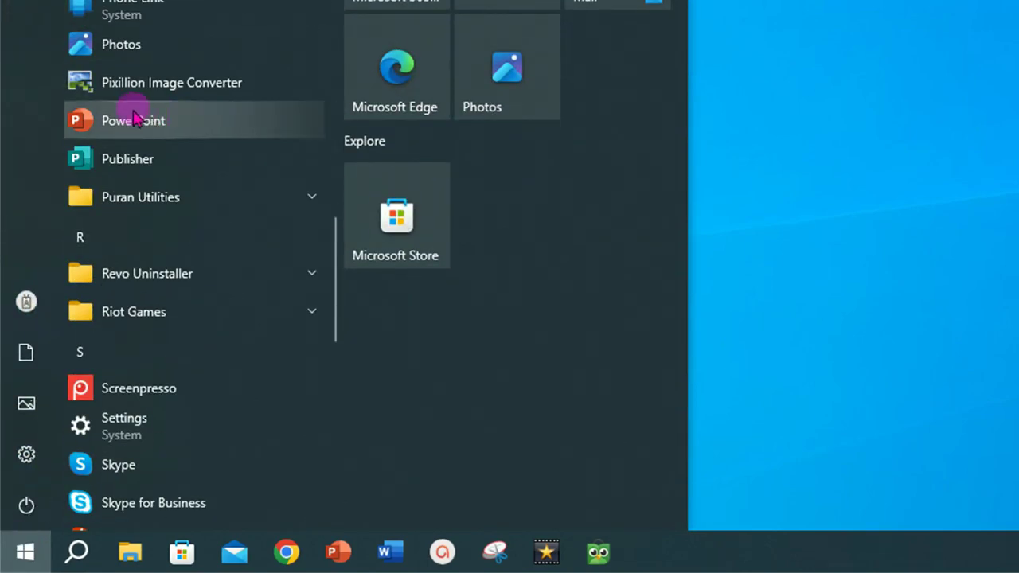
left_click(146, 126)
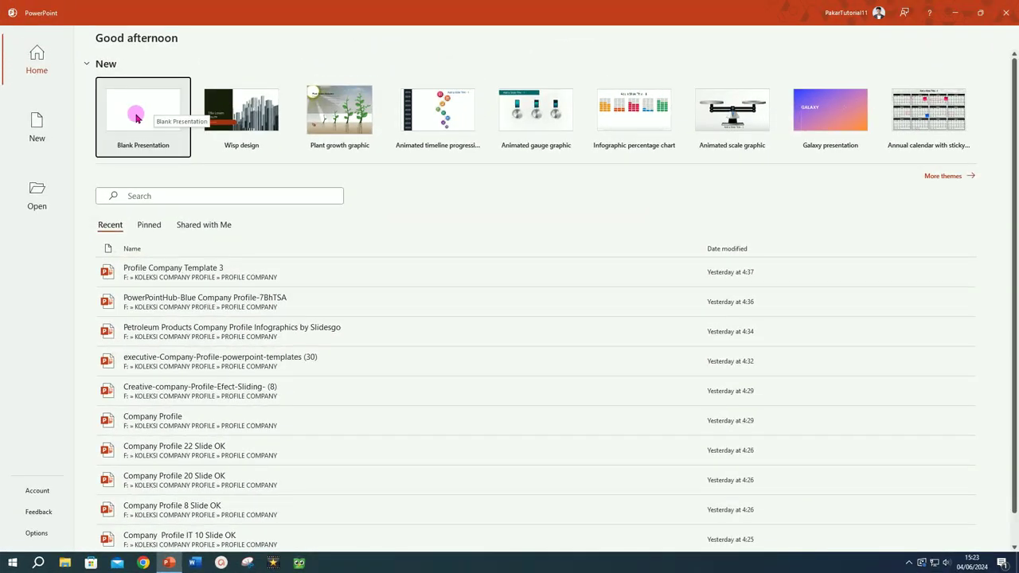
left_click(136, 118)
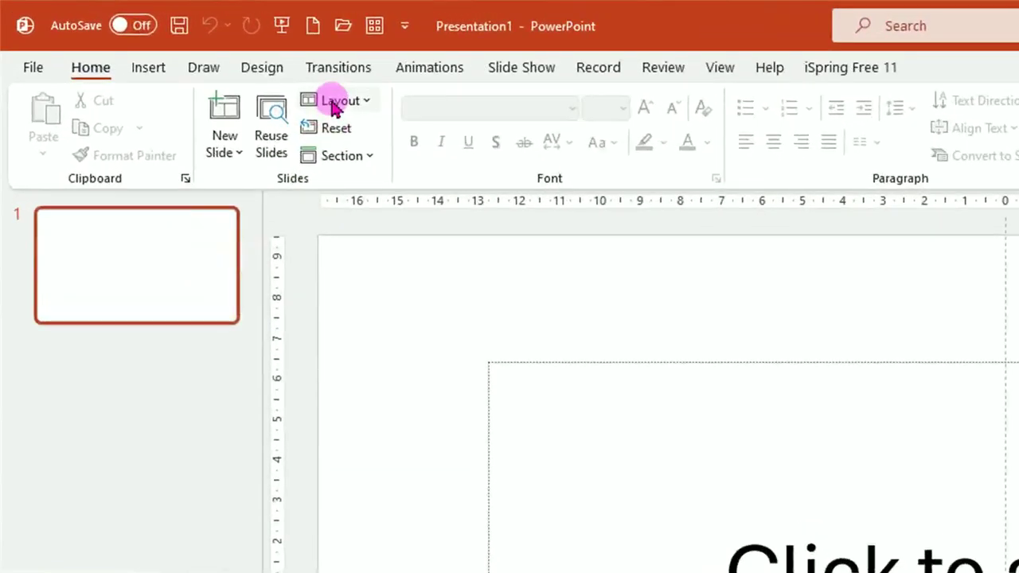
left_click(334, 108)
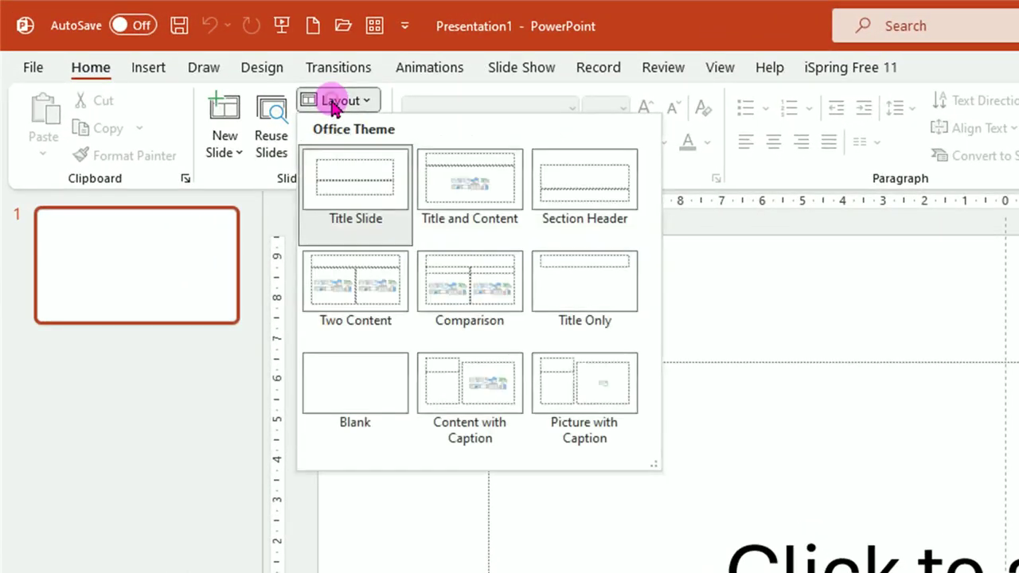
left_click(356, 388)
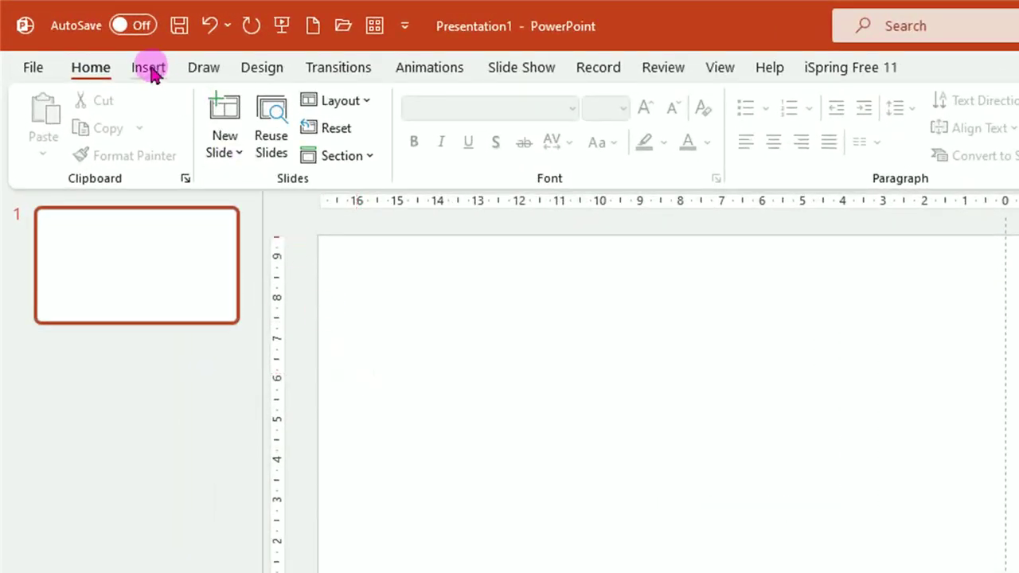
- Draw a rectangle in the slide's upper right, sized 1,5 cm high by 6 cm wide
left_click(149, 68)
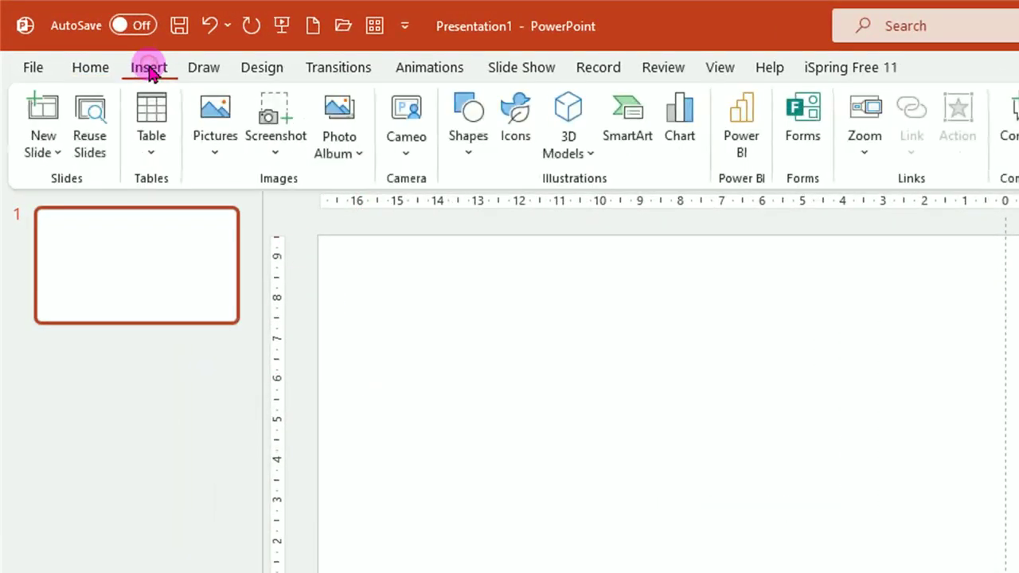
left_click(469, 155)
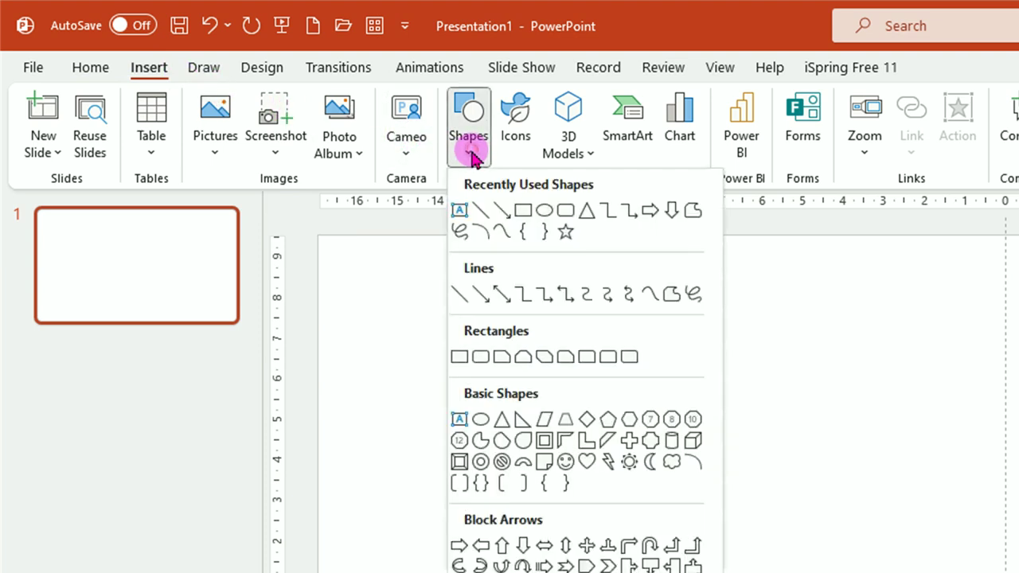
left_click(460, 357)
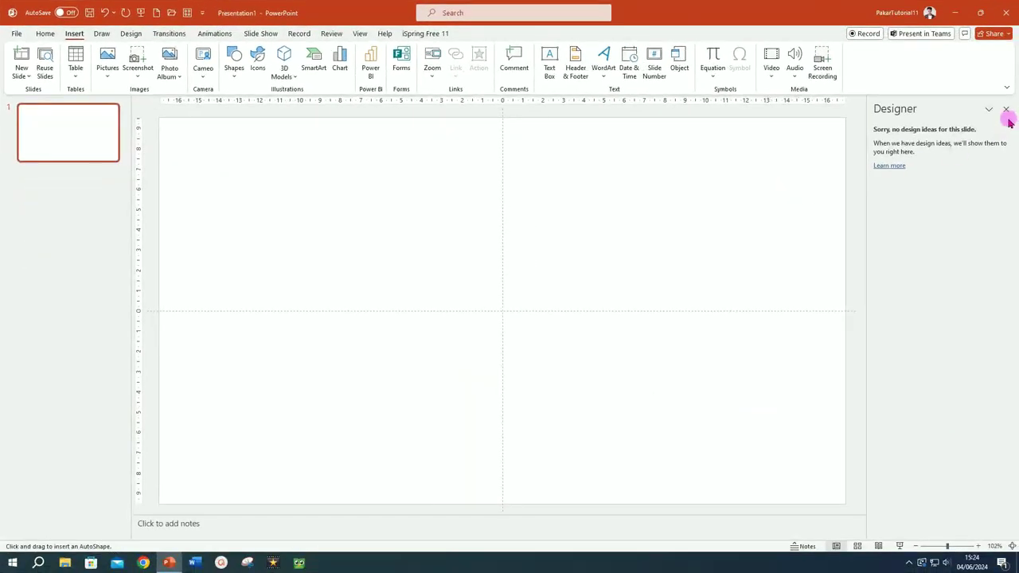
left_click(1006, 111)
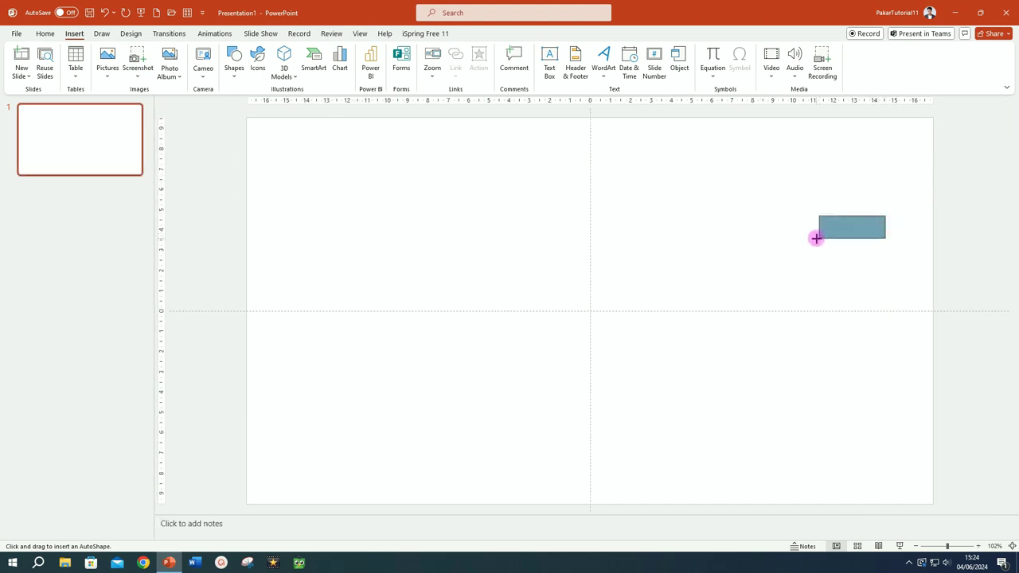
left_click_drag(763, 248, 762, 248)
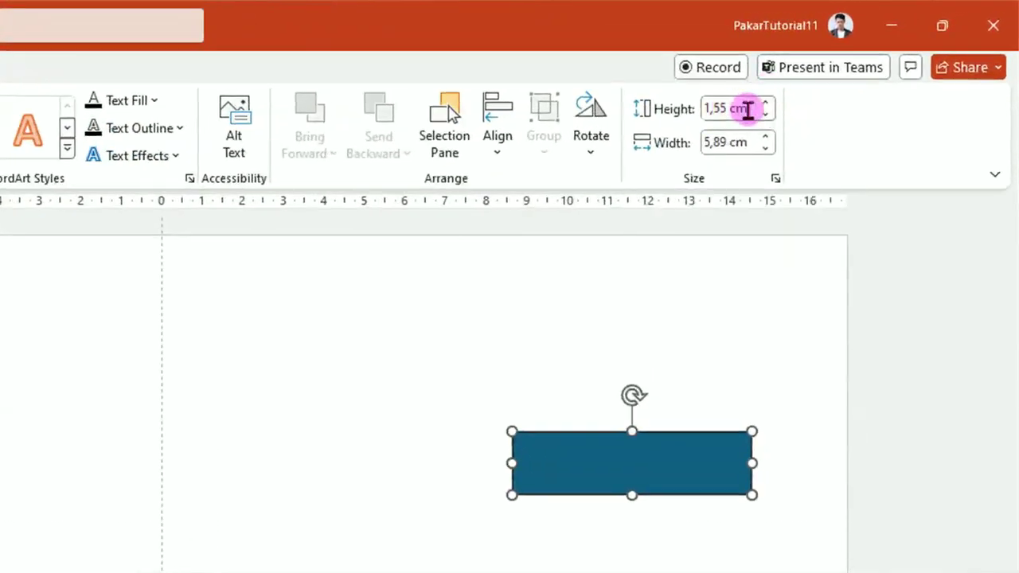
left_click(766, 116)
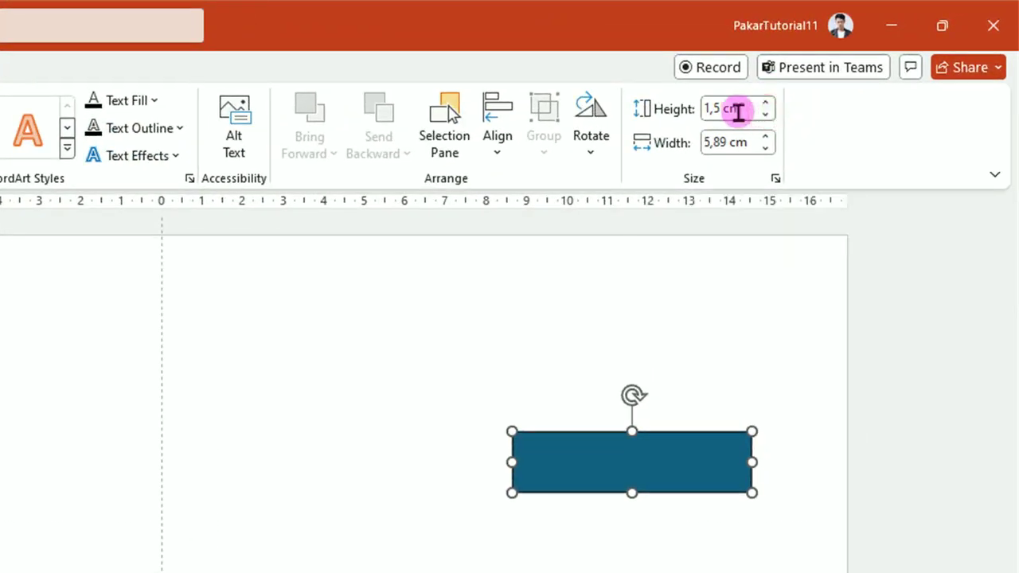
left_click(768, 139)
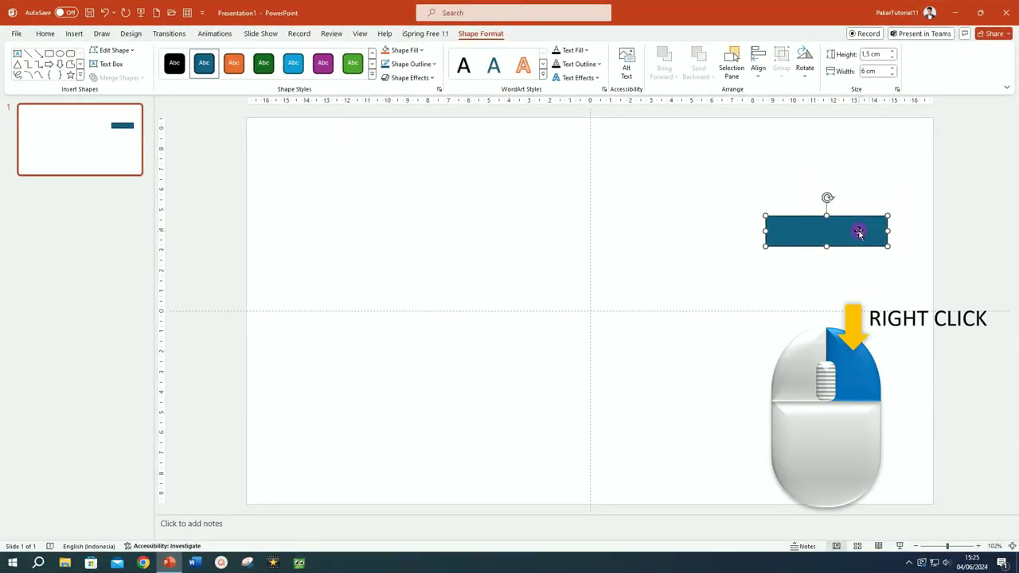
- Give the rectangle a horizontal 0° gradient fill and remove the extra 74% gradient stop
right_click(855, 229)
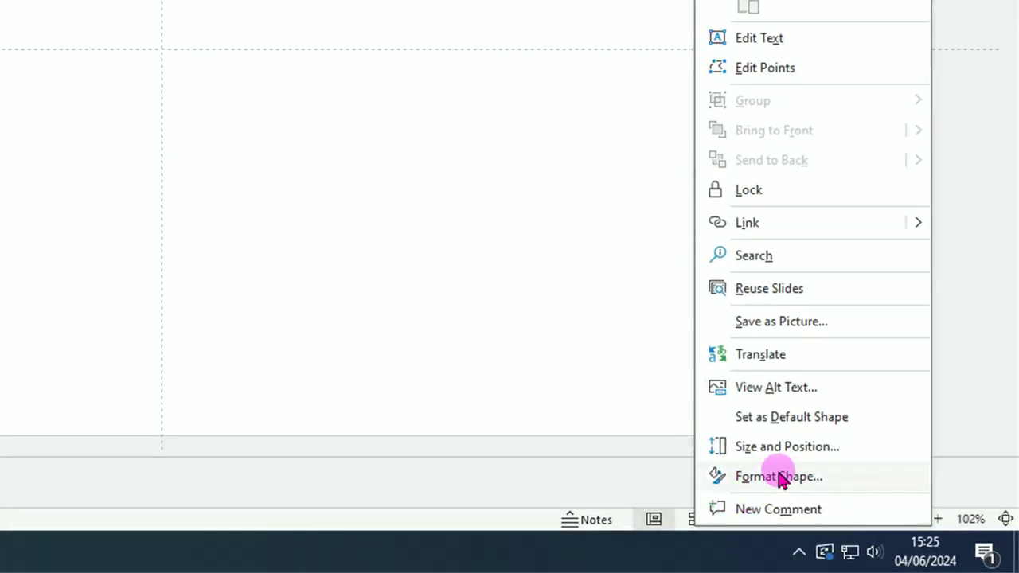
left_click(779, 476)
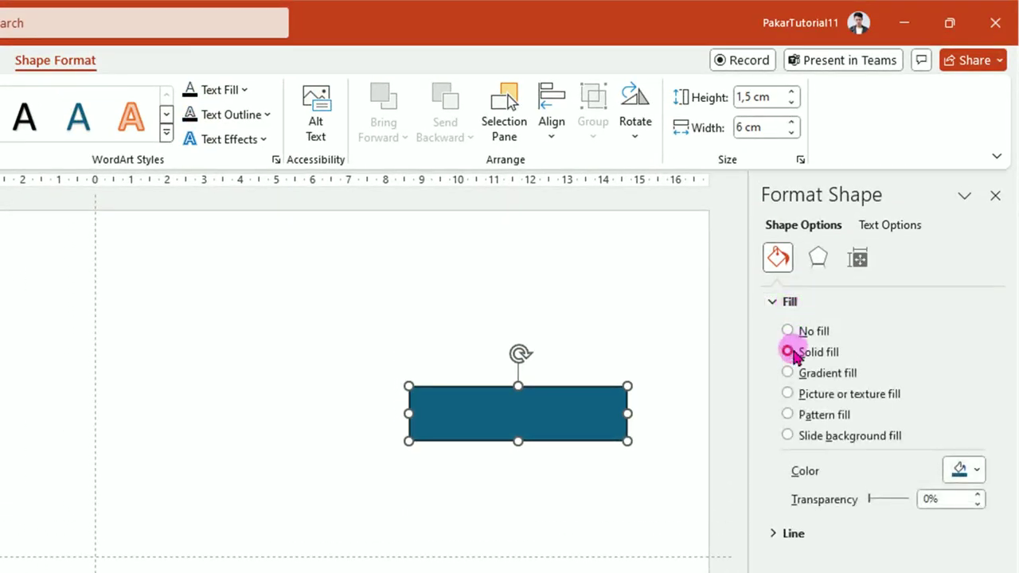
left_click(804, 381)
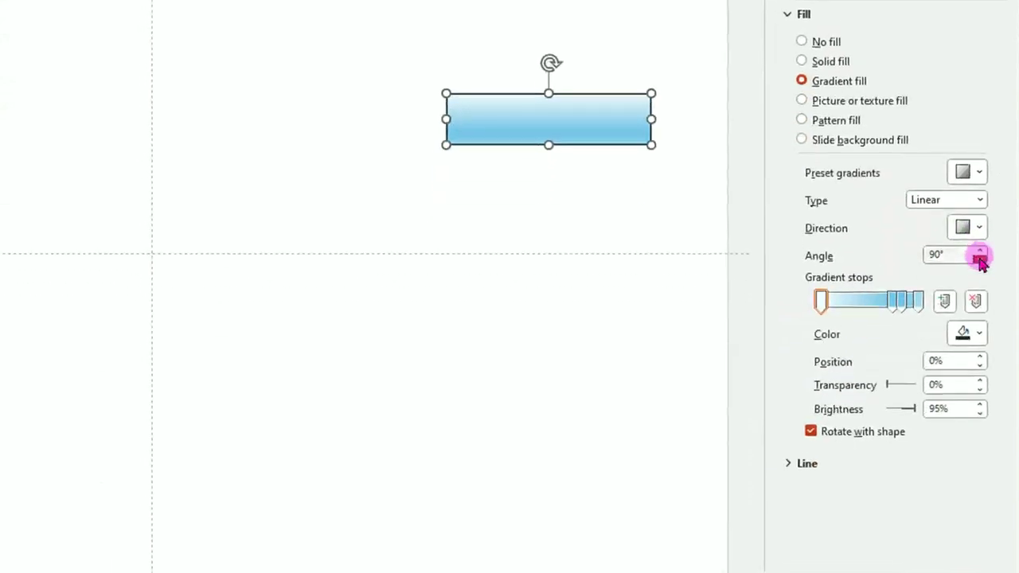
left_click(980, 259)
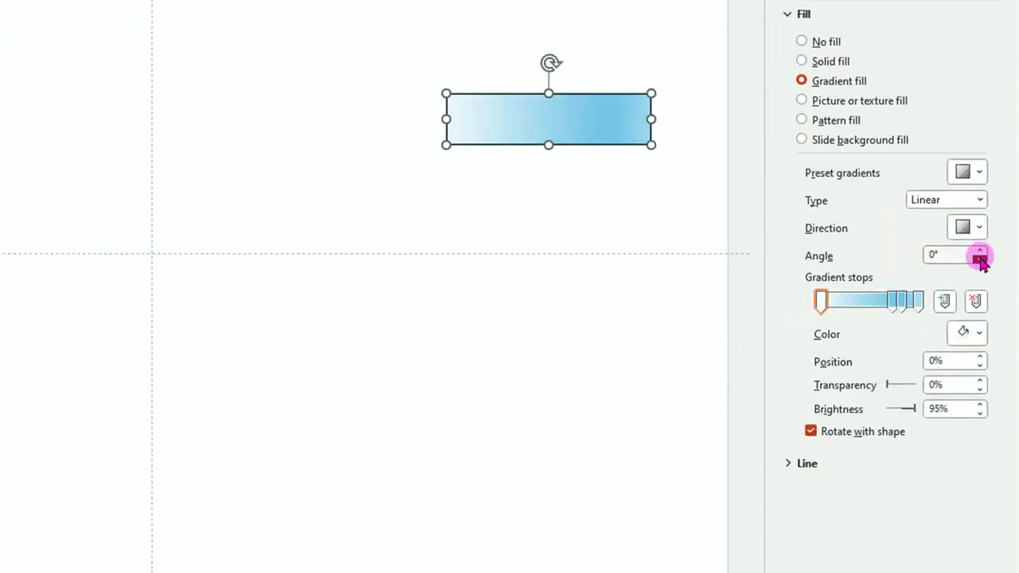
left_click(902, 303)
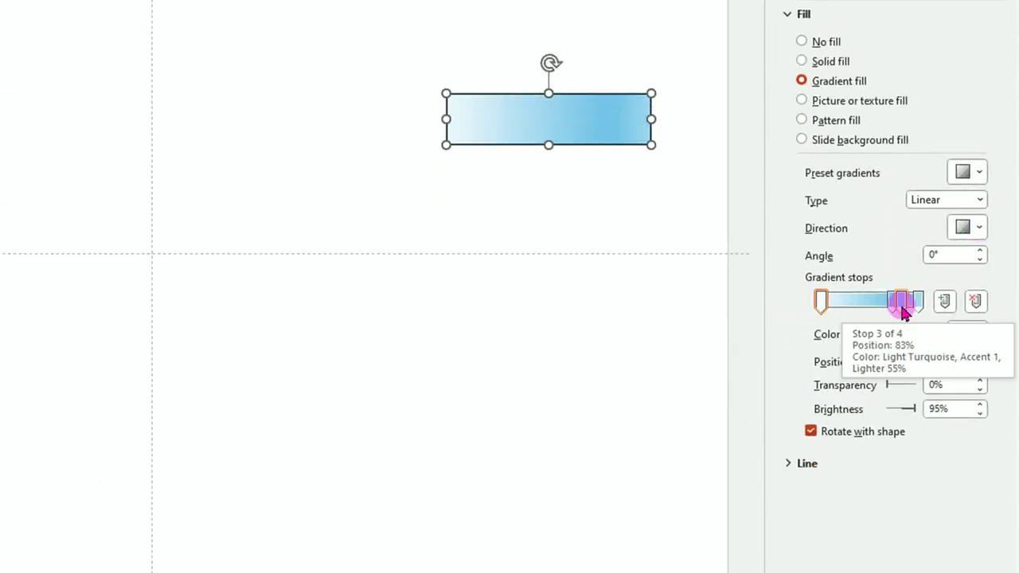
left_click(902, 303)
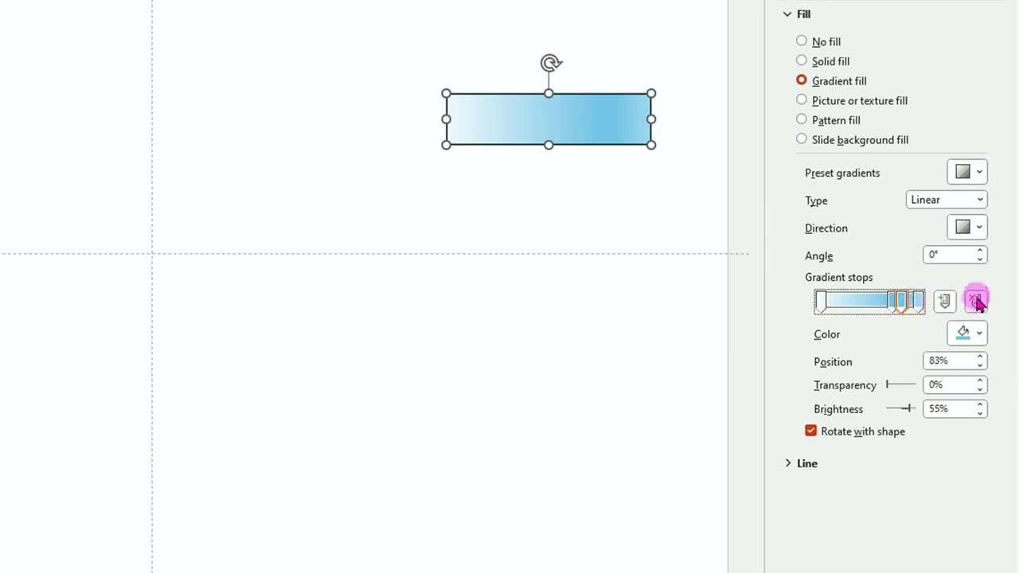
left_click(893, 302)
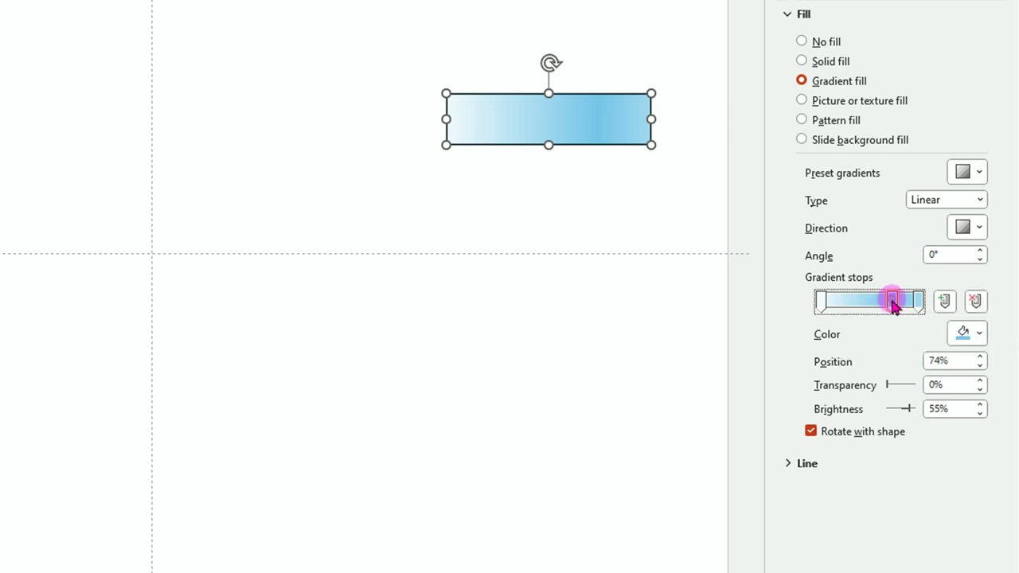
left_click(975, 302)
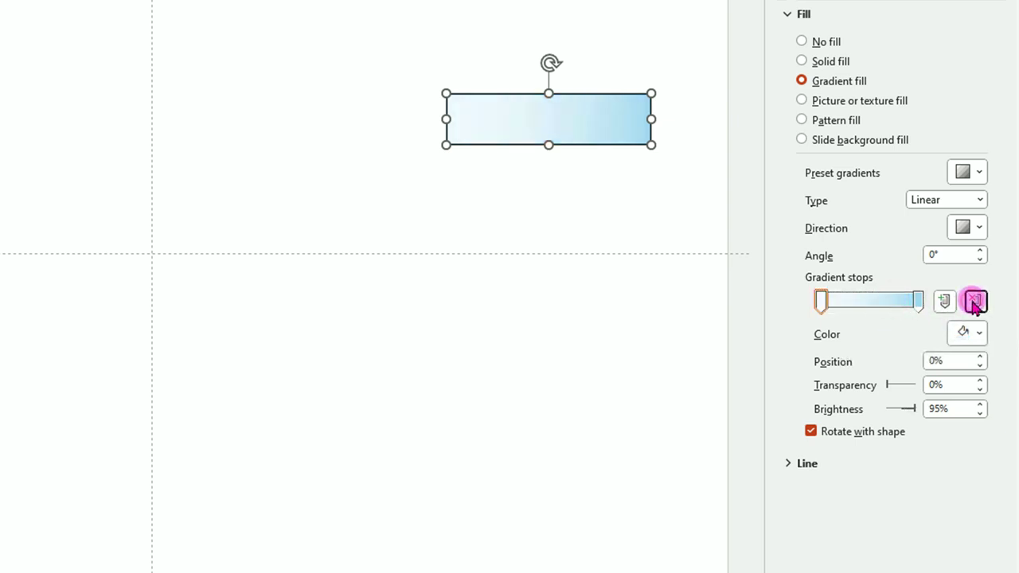
- Colour the gradient stops light blue and dark turquoise, shifting the dark stop leftward
left_click(821, 301)
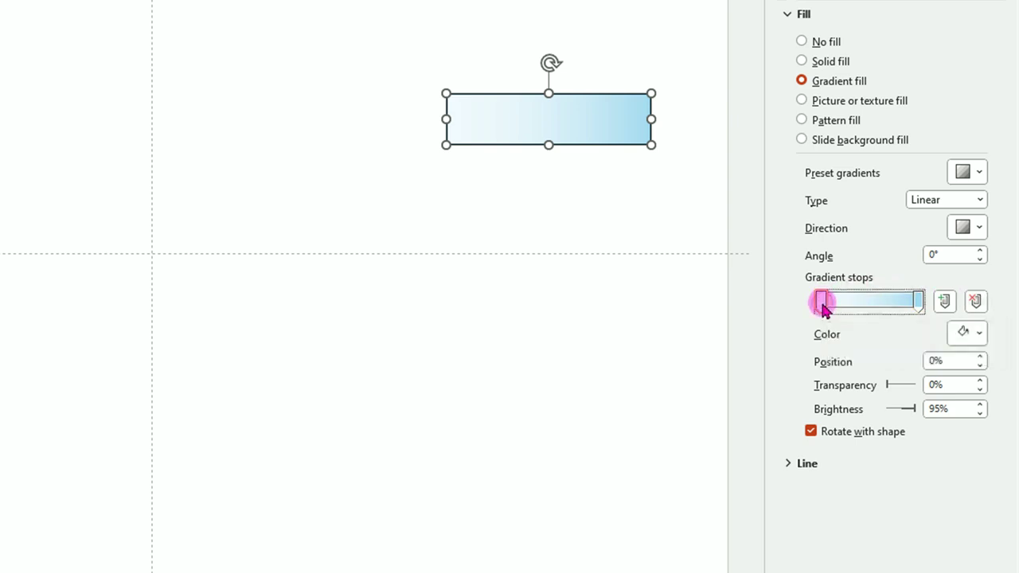
left_click(980, 334)
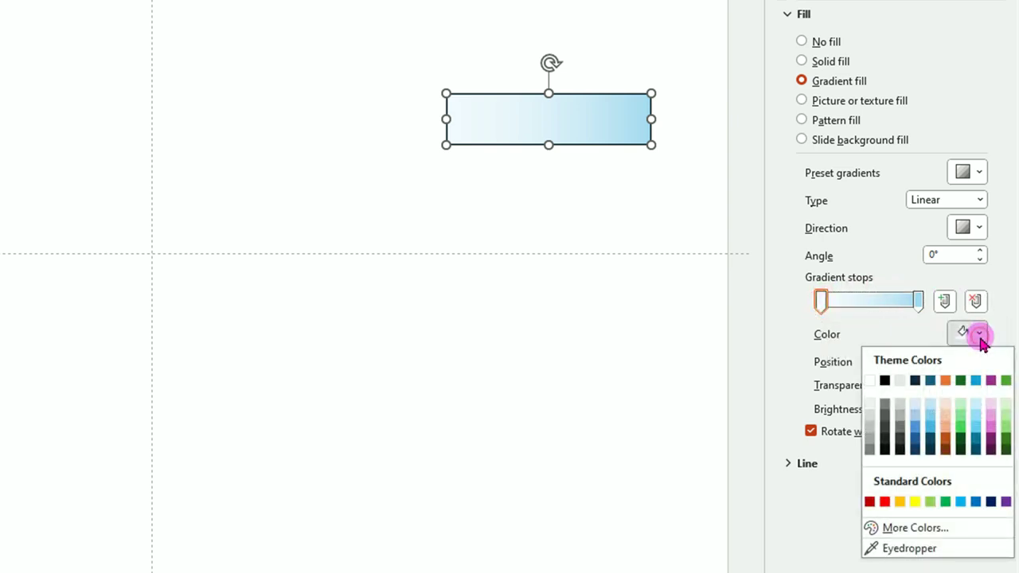
left_click(977, 433)
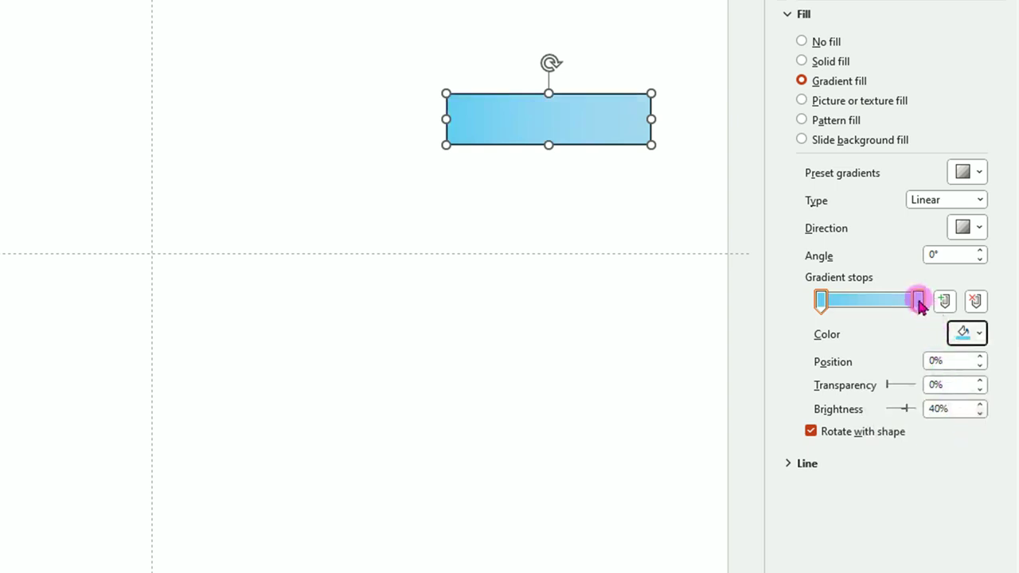
left_click(919, 301)
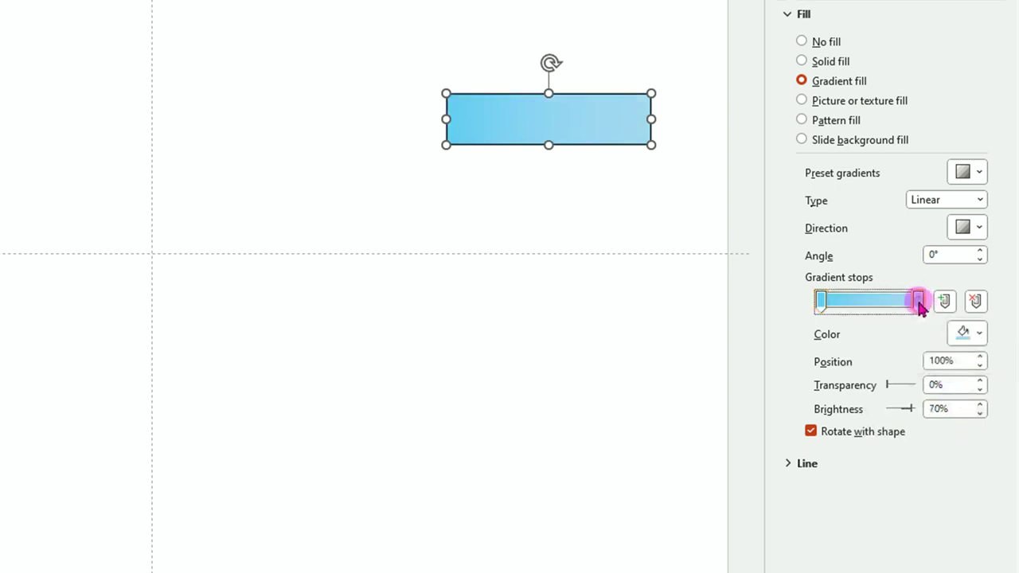
left_click(978, 334)
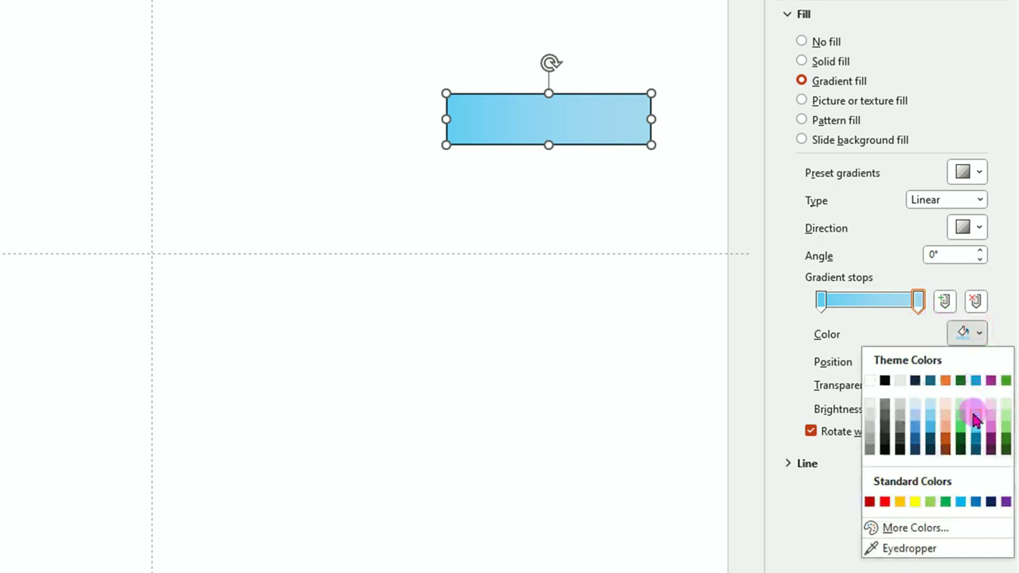
left_click(977, 451)
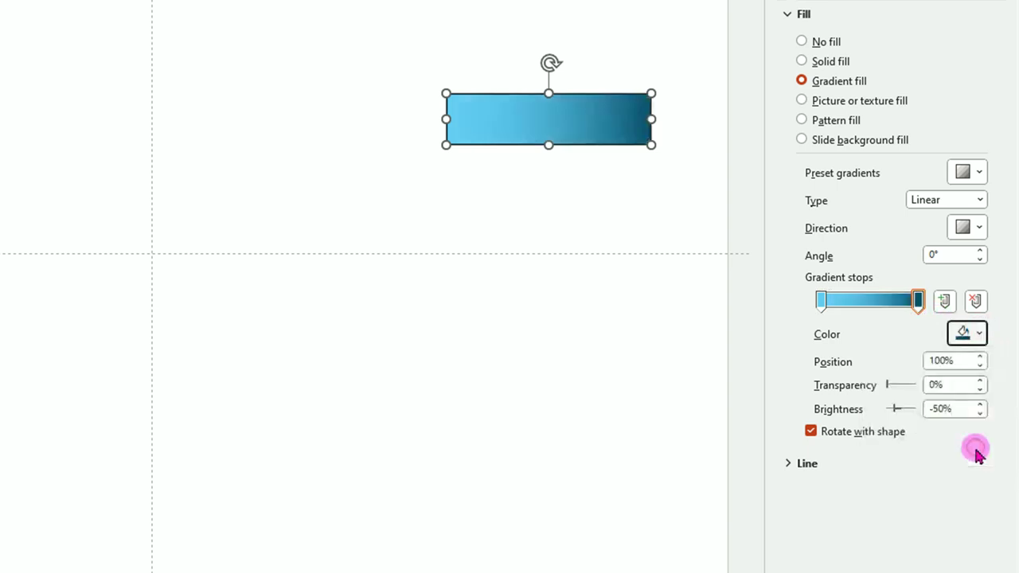
mouse_move(918, 302)
left_mouse_down()
mouse_move(881, 312)
mouse_move(867, 301)
left_mouse_up()
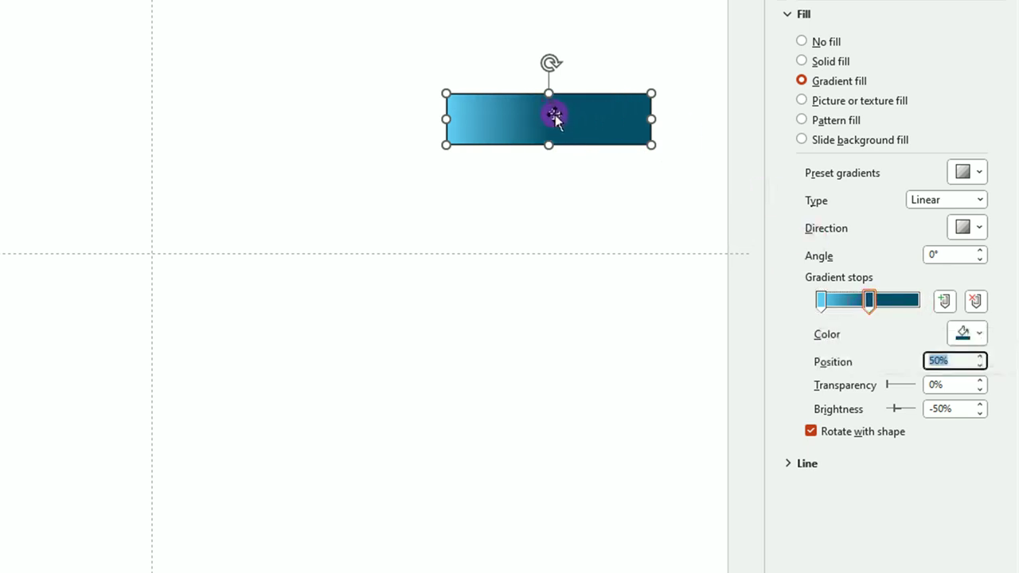
- Label the rectangle 'VALUE 1'
right_click(562, 117)
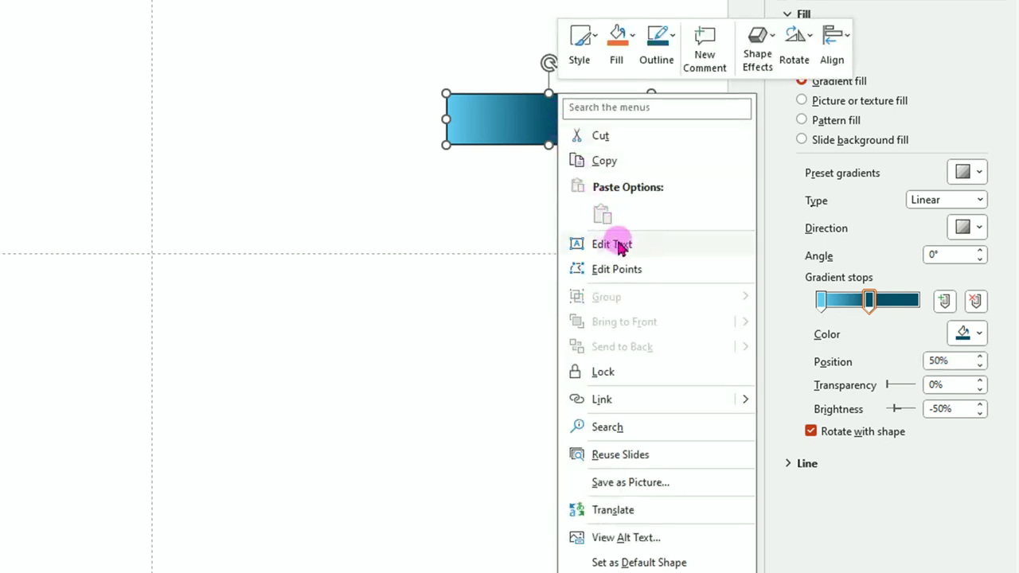
left_click(617, 248)
type("LUE 1")
- Thicken the rectangle's outline from 1,5 pt to 3 pt
left_click(821, 301)
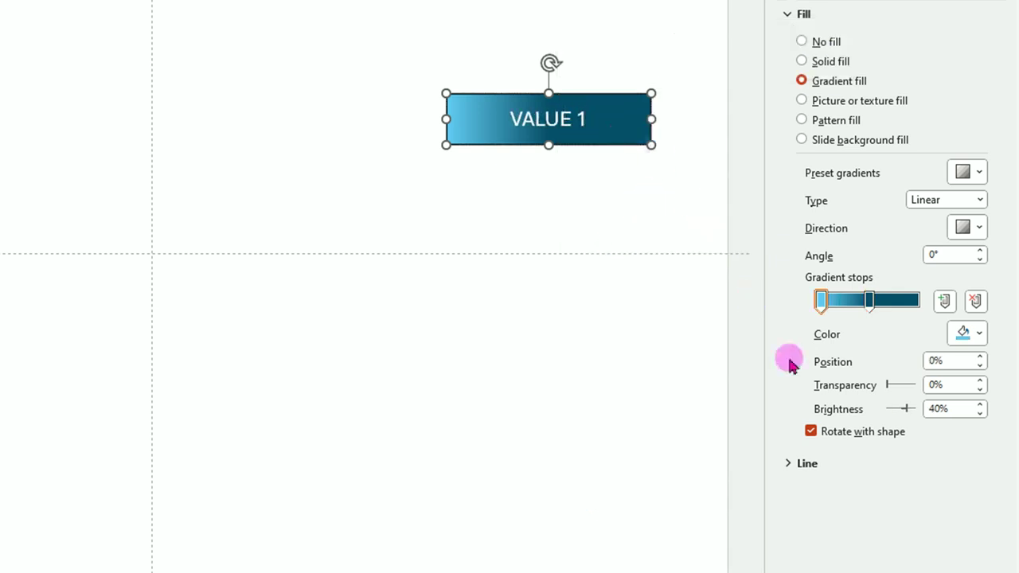
left_click(807, 464)
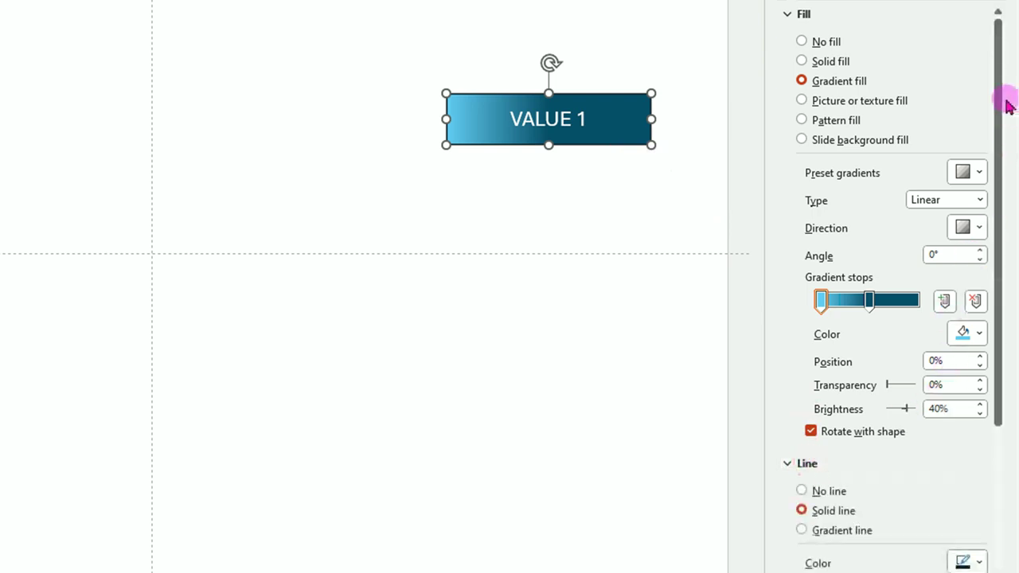
left_click_drag(997, 107, 997, 316)
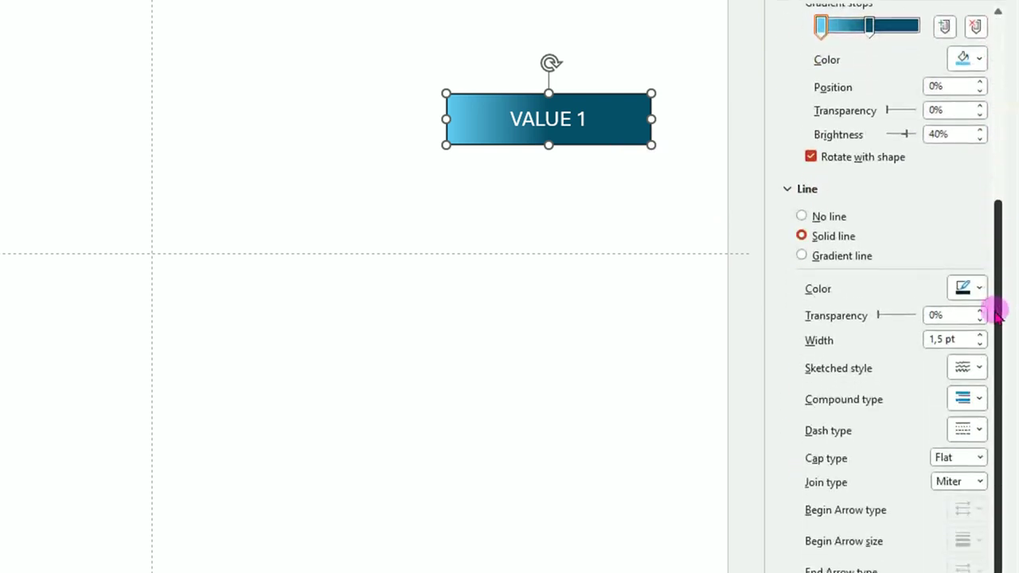
left_click(981, 335)
left_click(980, 335)
left_click(980, 335)
left_click(980, 335)
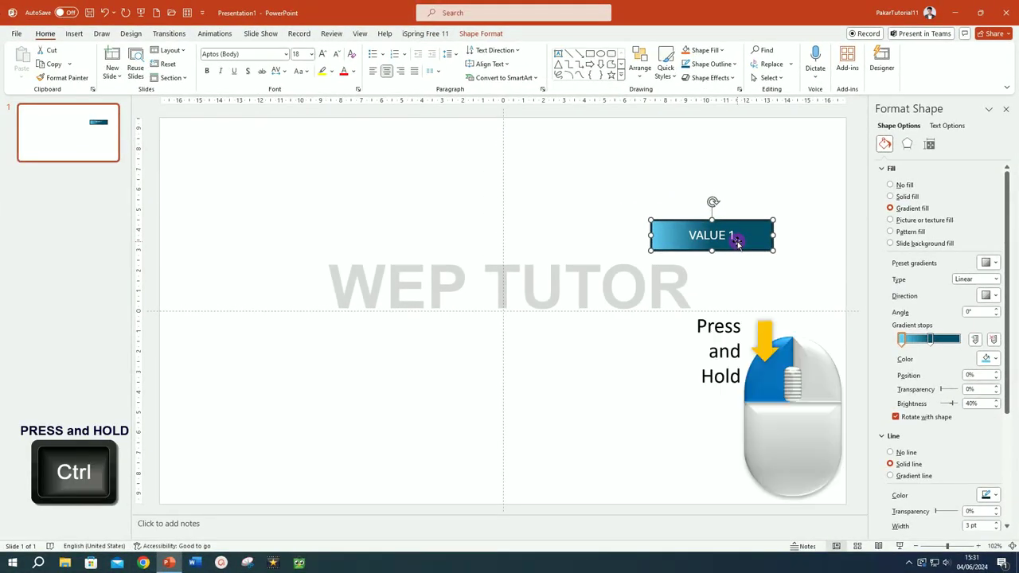
- Copy the VALUE 1 box leftward into a joined row of five and narrow the first box
mouse_move(749, 249)
left_mouse_down()
mouse_move(626, 249)
mouse_move(584, 234)
mouse_move(395, 248)
left_mouse_up()
left_click(395, 248)
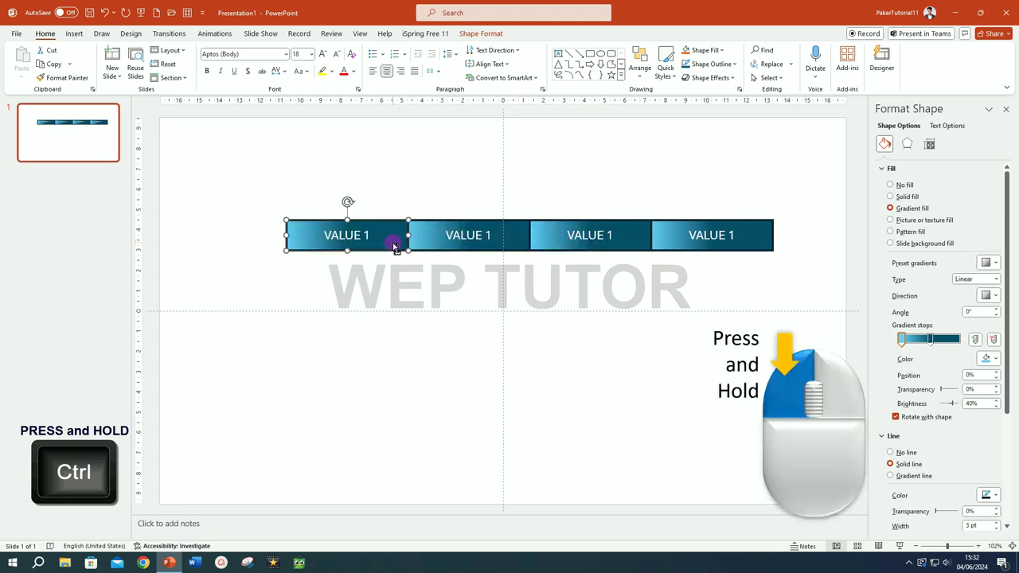
left_click_drag(395, 248, 273, 249)
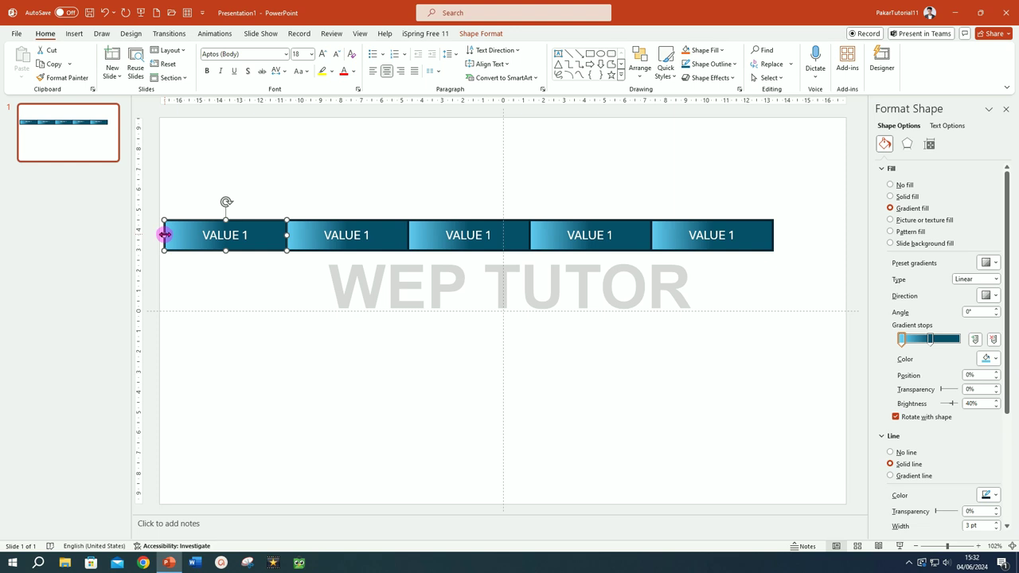
left_click_drag(164, 235, 242, 238)
left_click(394, 186)
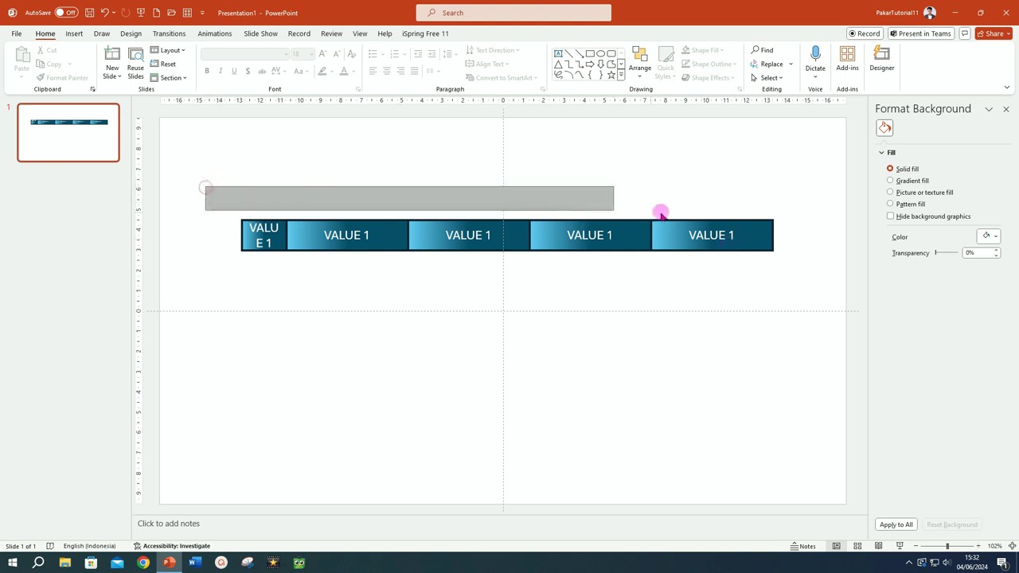
- Duplicate the five-box row downward until the grid has seven rows
left_click_drag(246, 194, 817, 277)
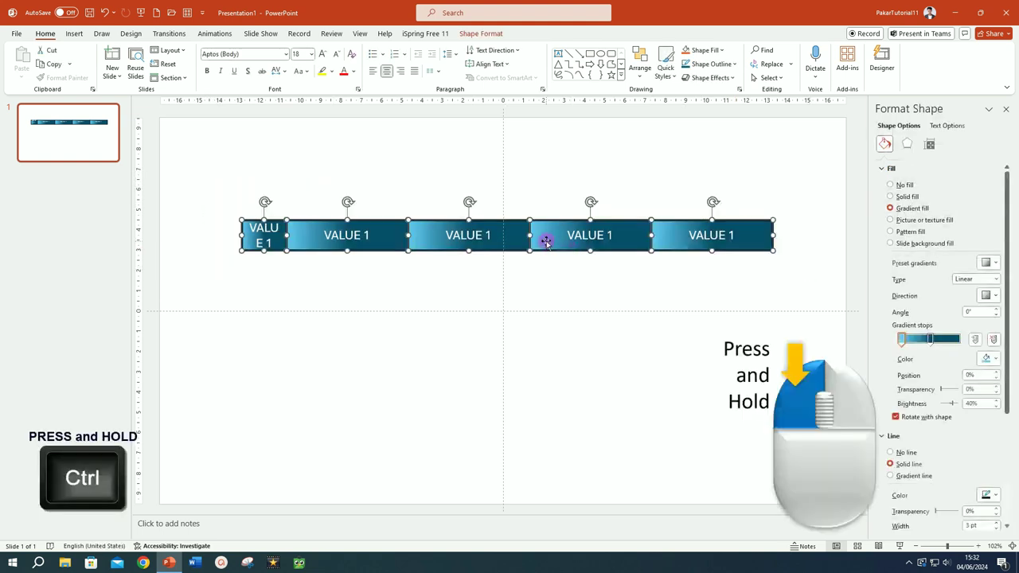
left_click_drag(548, 242, 549, 272)
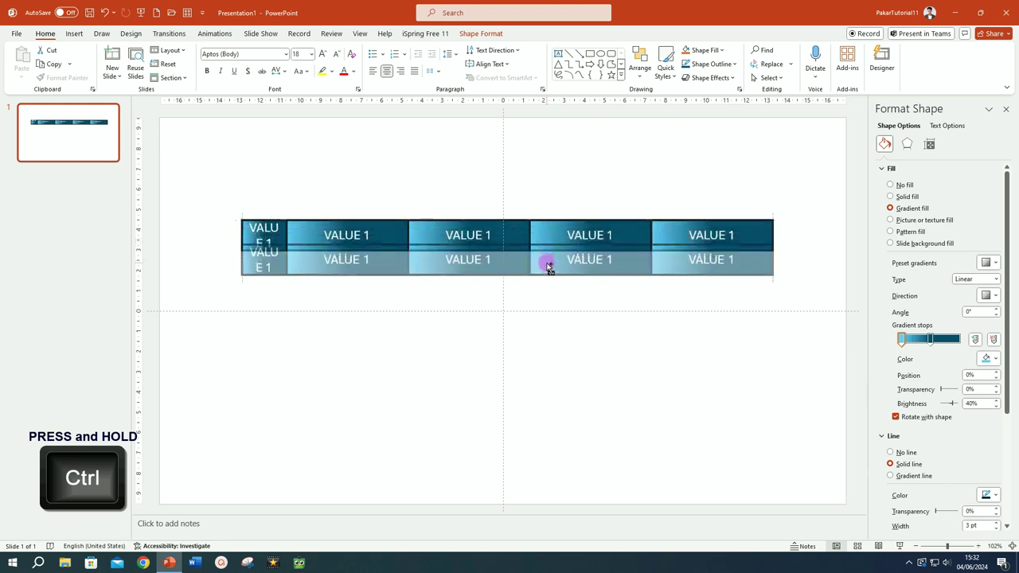
left_click_drag(549, 273, 550, 306)
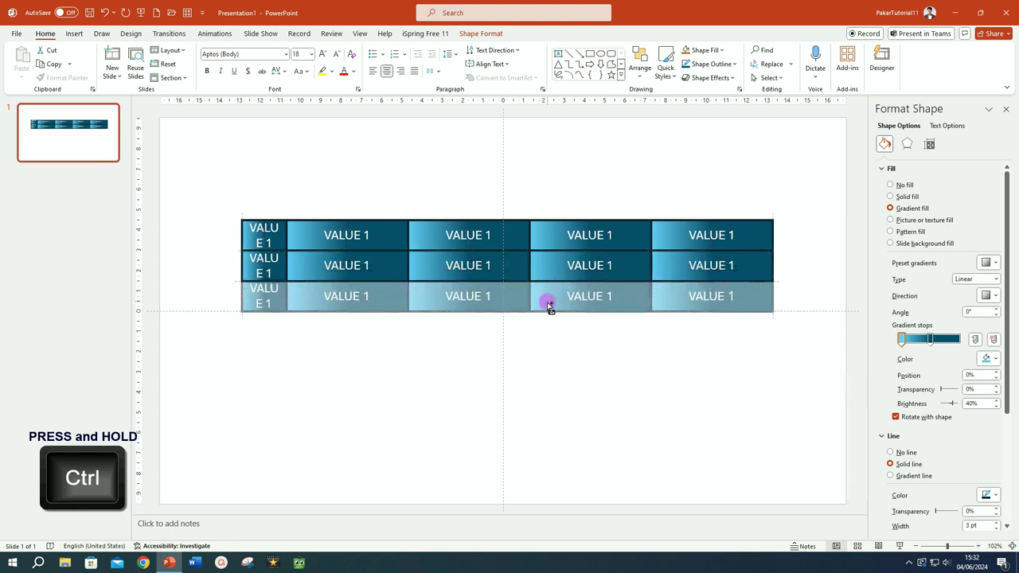
left_click_drag(548, 308, 542, 424)
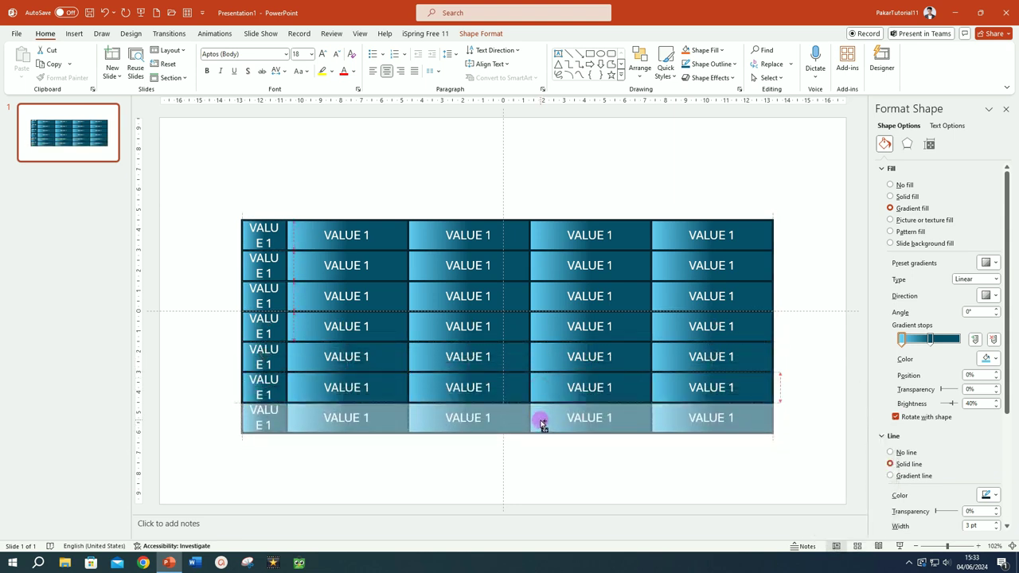
left_click_drag(542, 425, 542, 427)
left_click(649, 473)
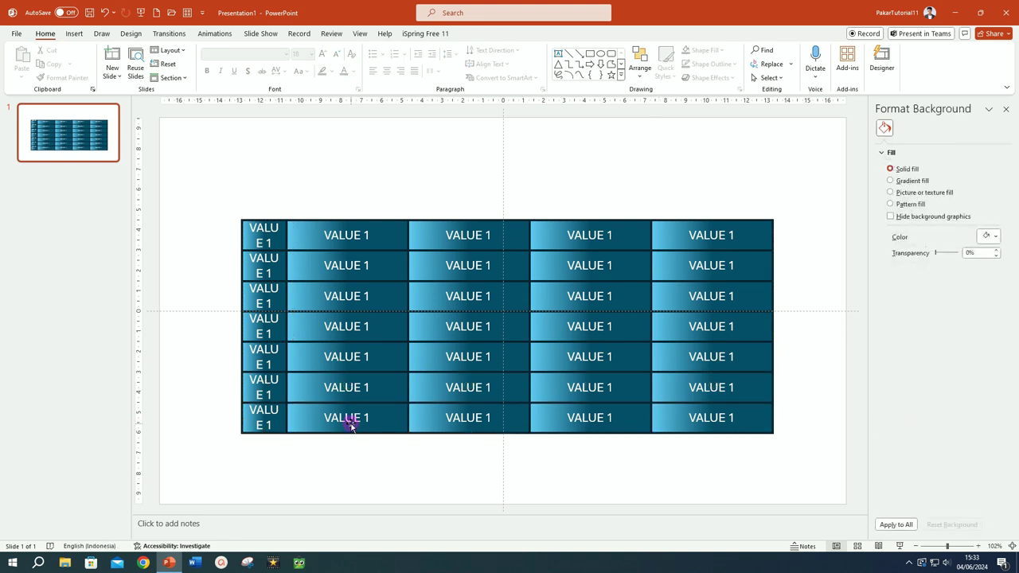
left_click_drag(337, 235, 337, 235)
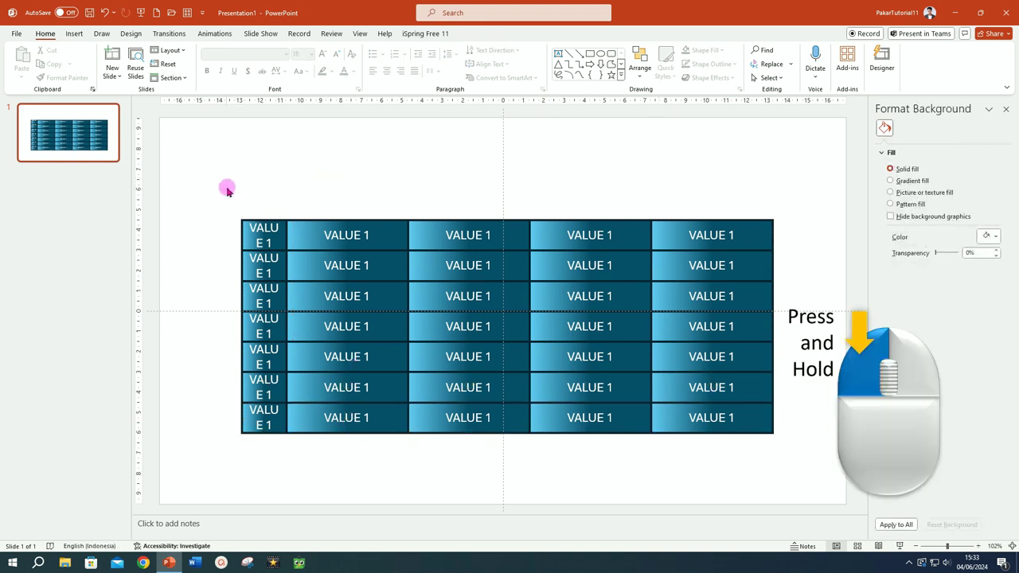
- Recolour the top row's gradient stops to green and dark green
left_click_drag(221, 194, 792, 279)
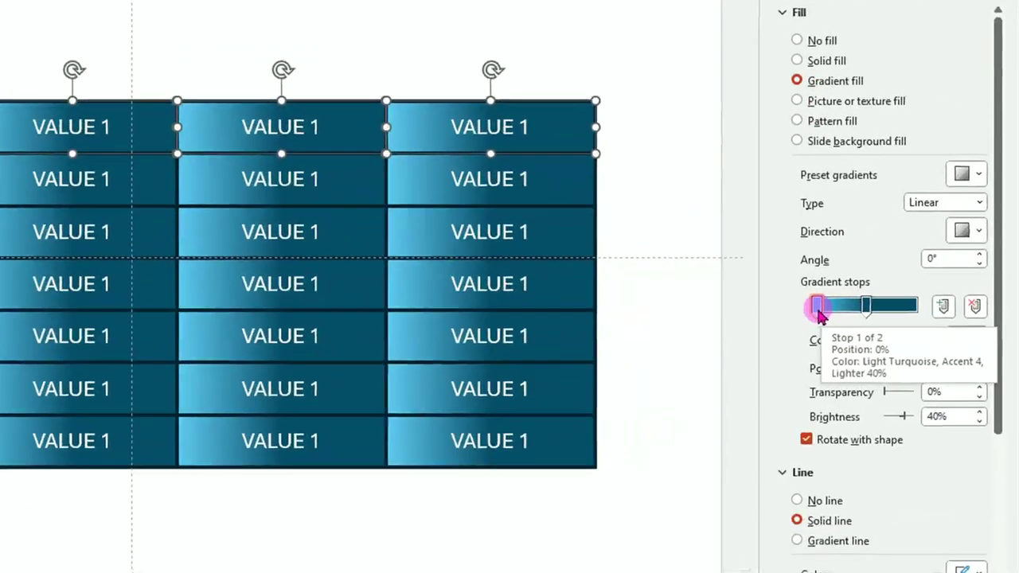
left_click(903, 341)
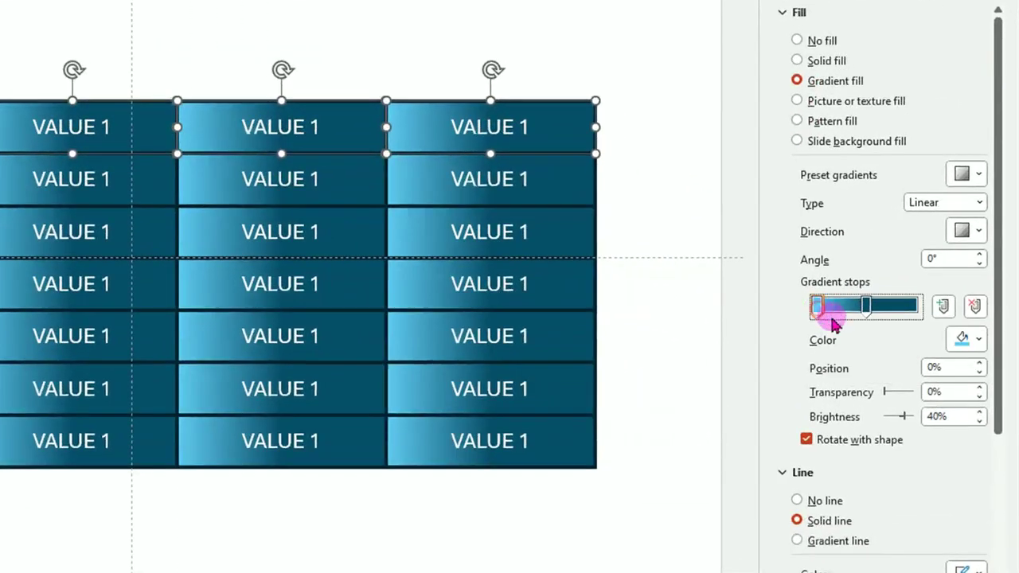
left_click(979, 341)
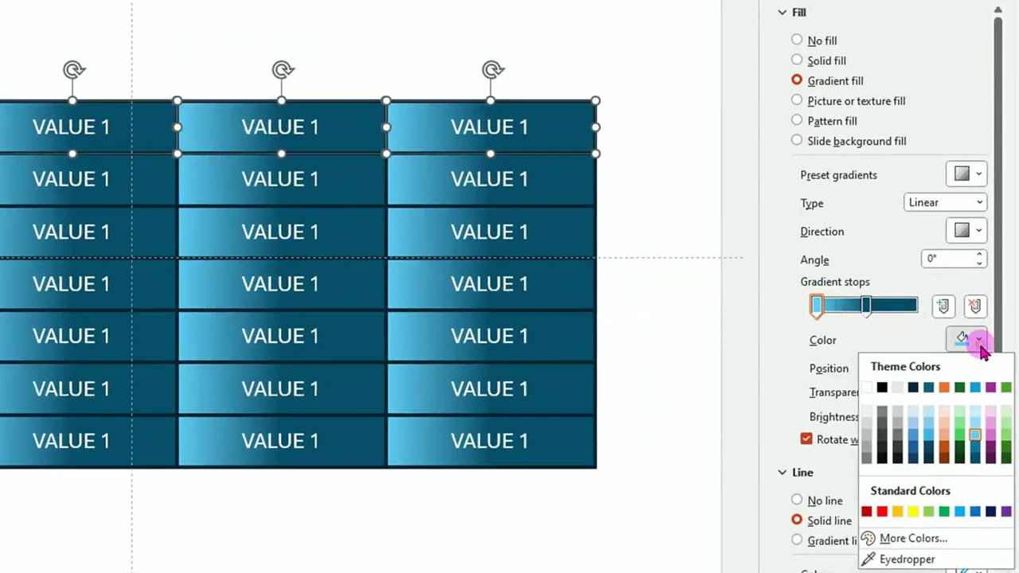
left_click(962, 440)
left_click(868, 309)
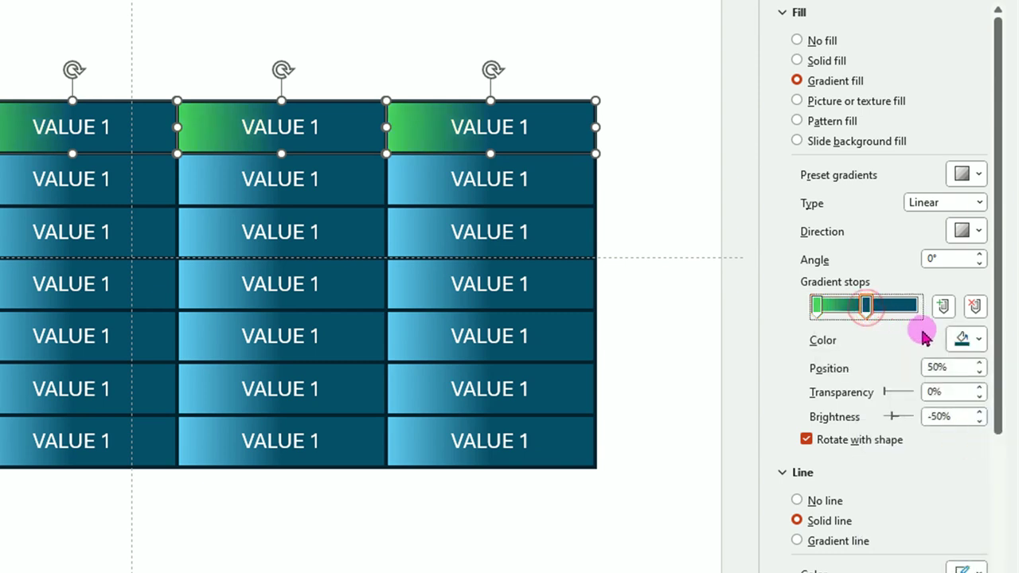
left_click(979, 340)
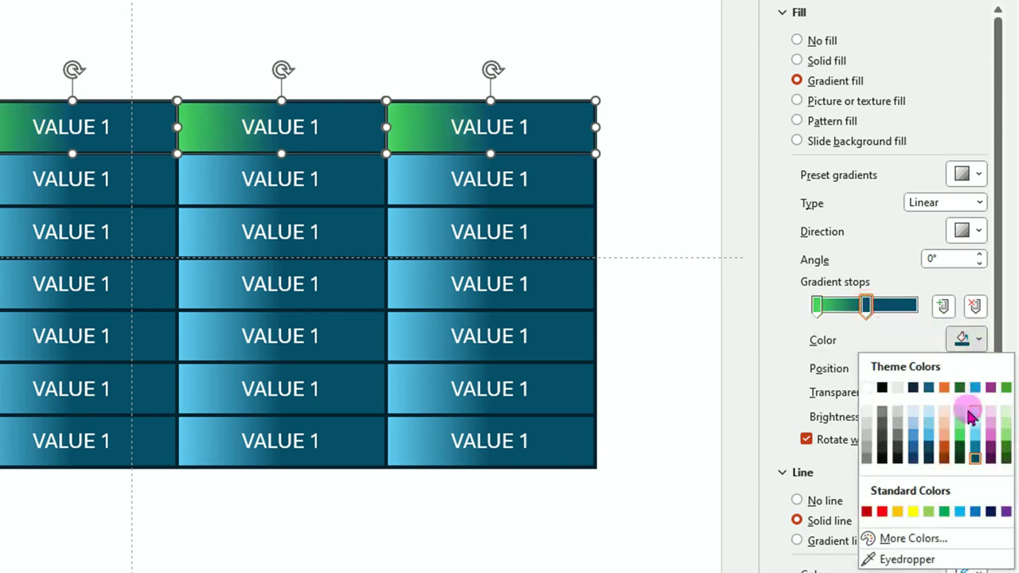
left_click(961, 457)
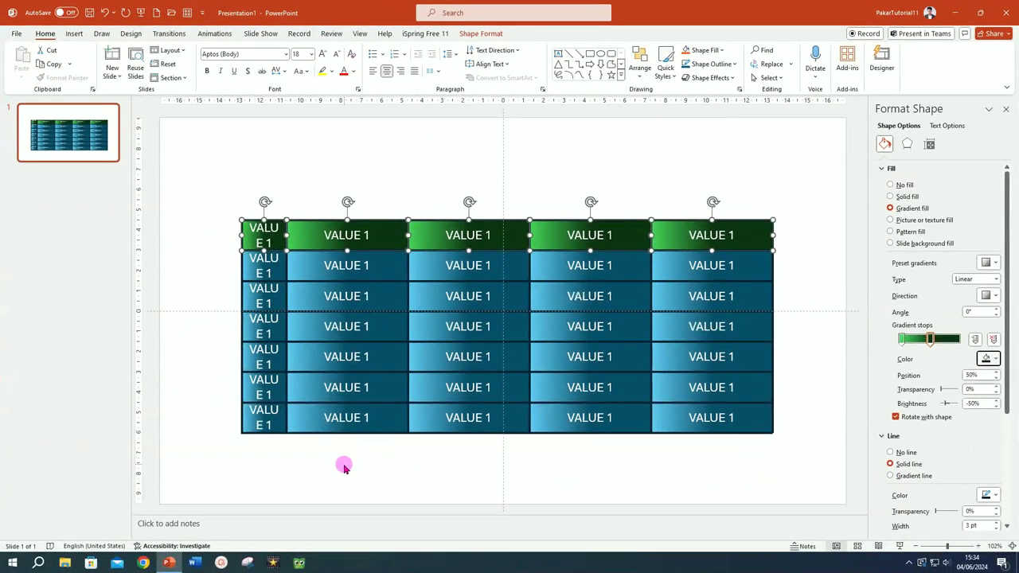
- Recolour the bottom row's gradient stops to green and dark green
left_click_drag(219, 404, 808, 450)
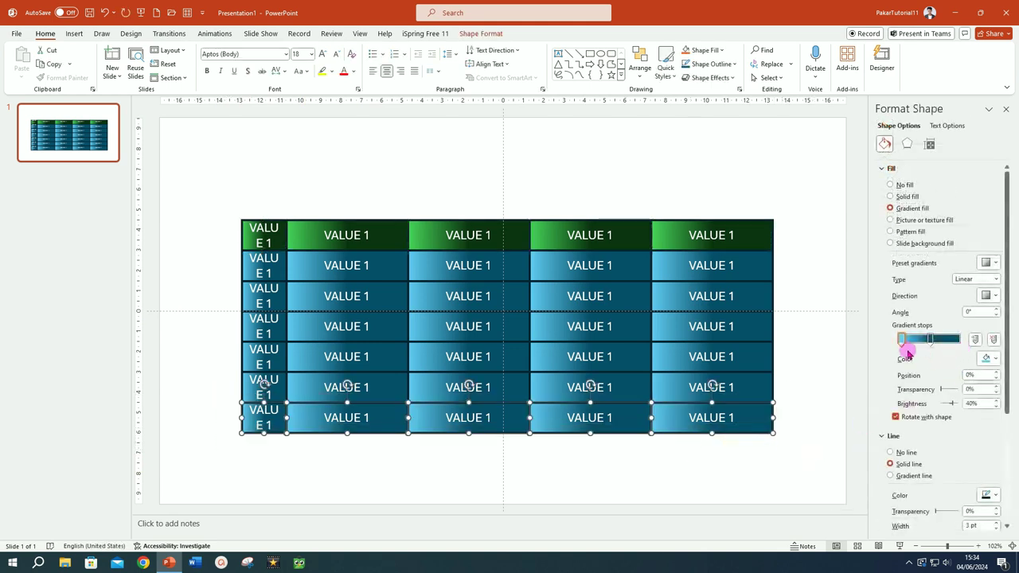
left_click(991, 360)
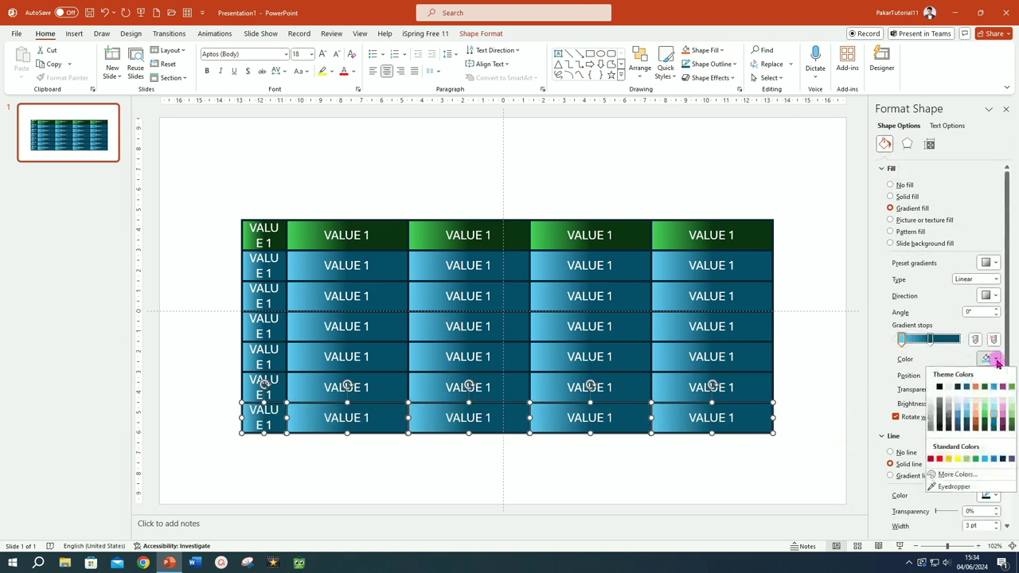
left_click(984, 416)
left_click(931, 340)
left_click(991, 360)
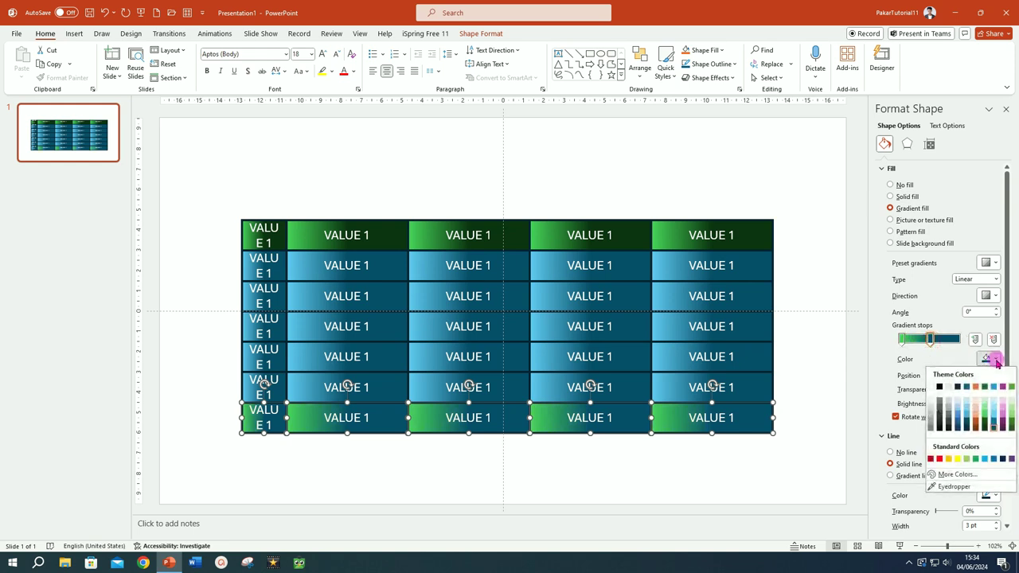
left_click(987, 430)
left_click(709, 512)
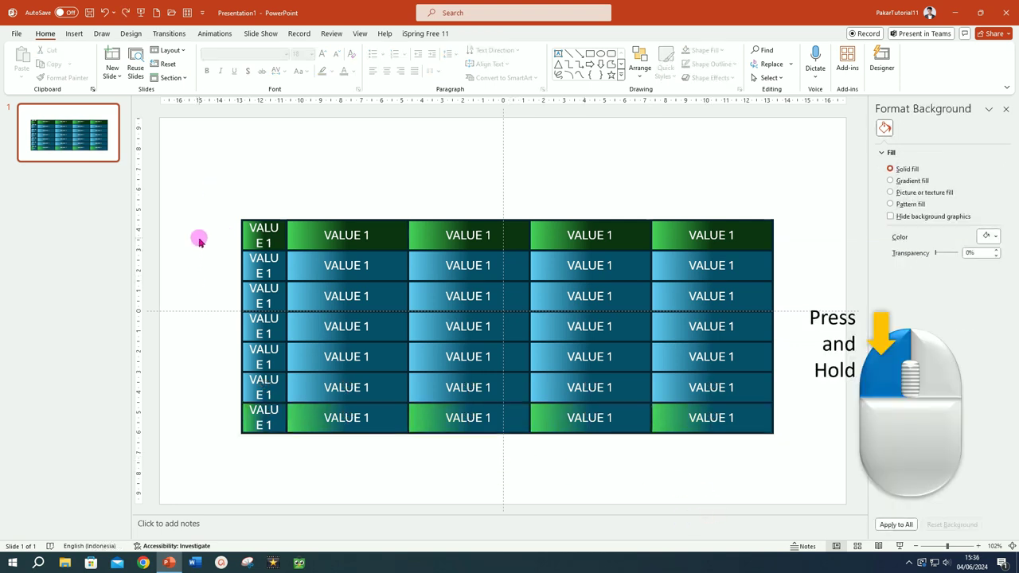
- Set the five middle rows' text to 14 pt
left_click_drag(199, 241, 780, 399)
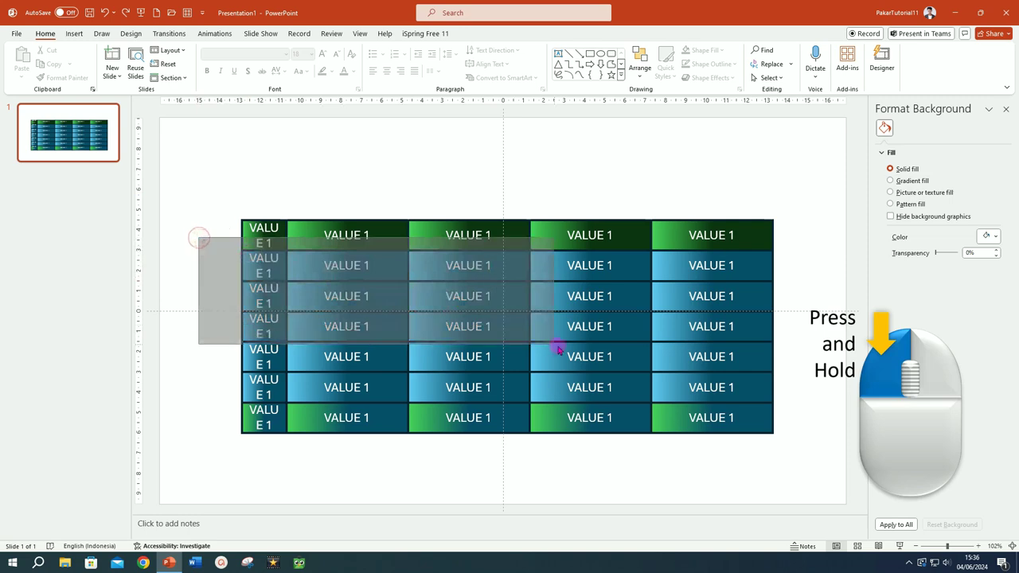
left_click_drag(780, 399, 786, 410)
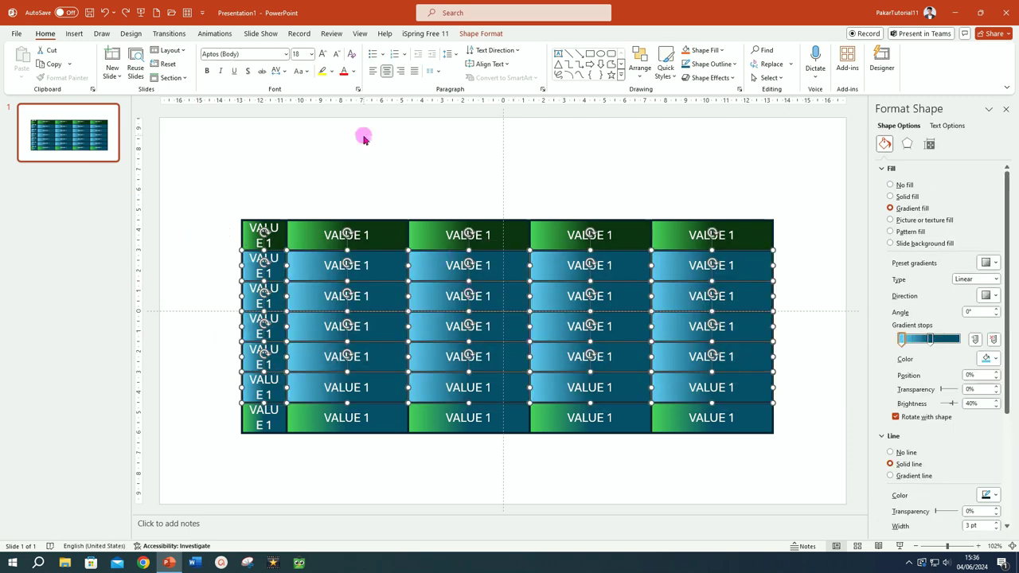
left_click(310, 55)
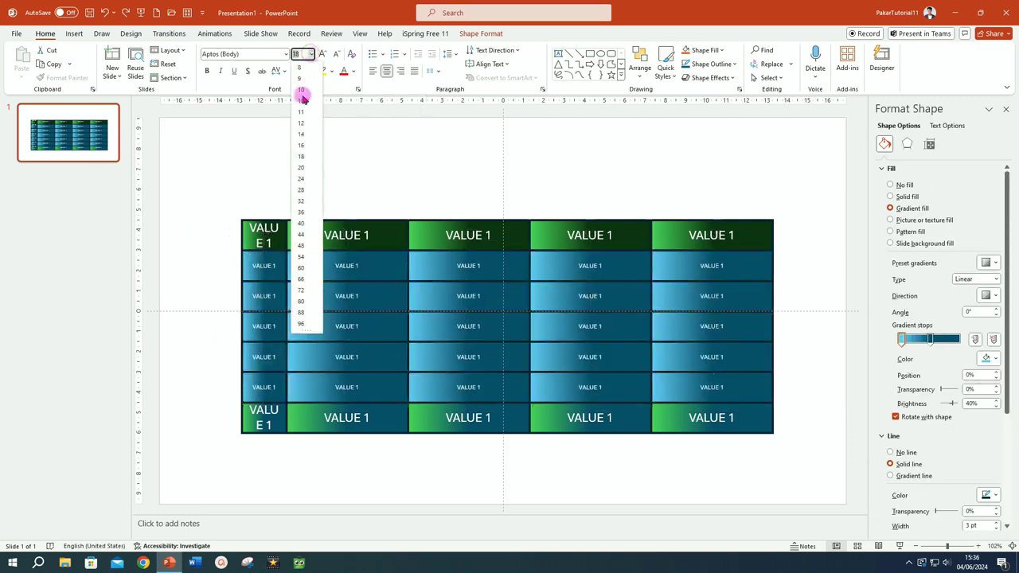
left_click(303, 134)
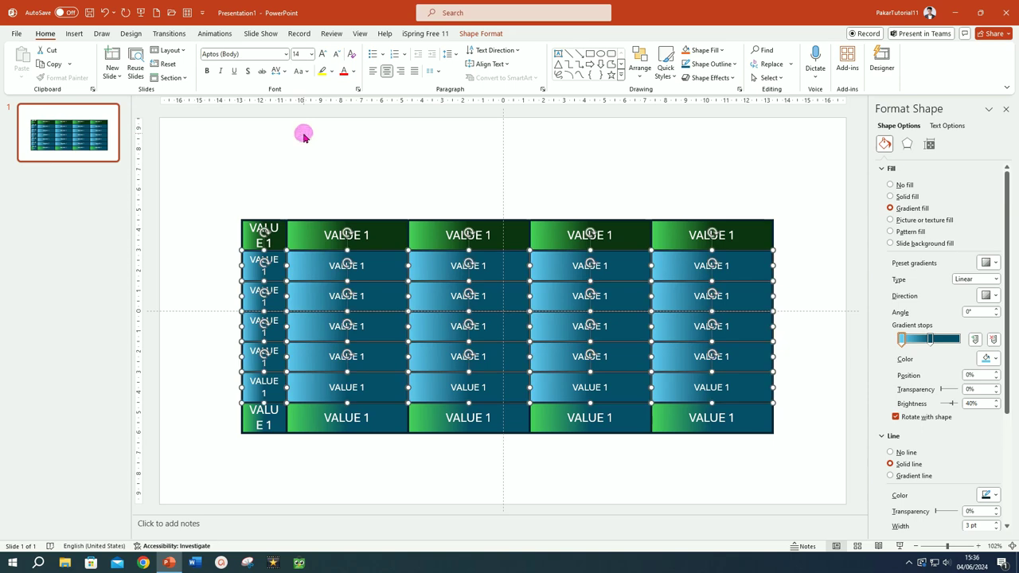
- Make the top and bottom rows' text bold
left_click_drag(190, 227, 777, 270)
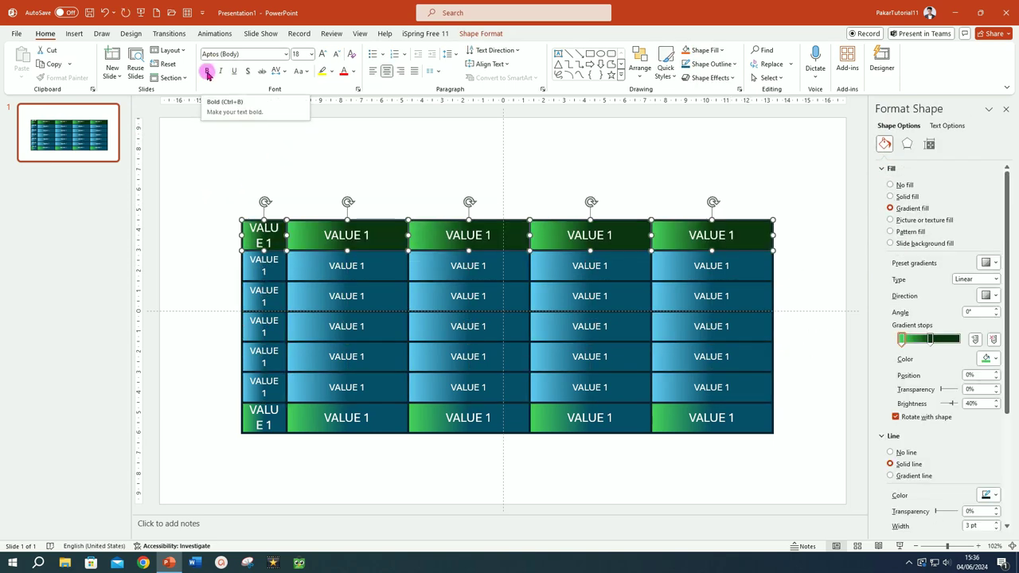
left_click(208, 74)
left_click_drag(220, 422, 803, 452)
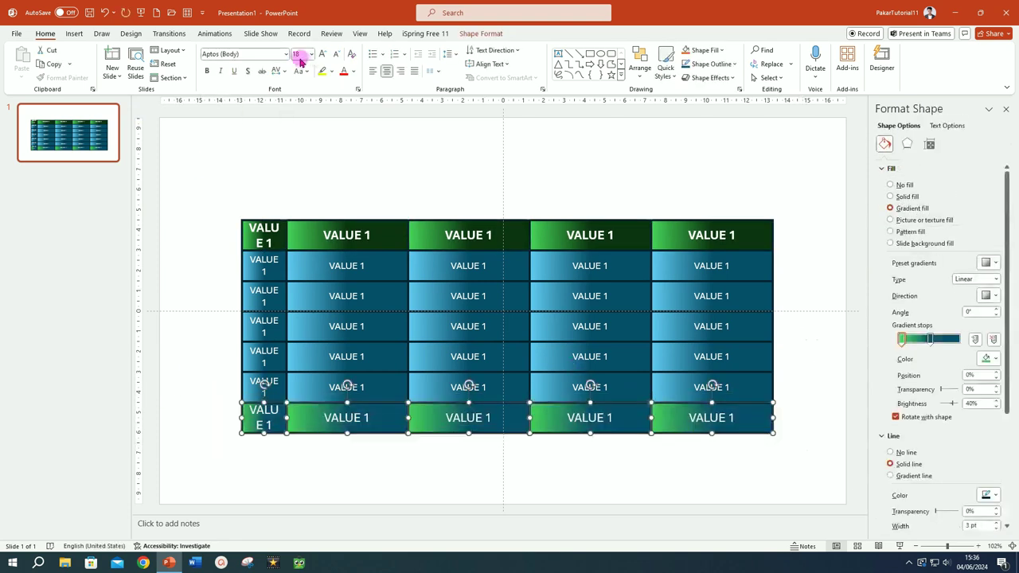
left_click(207, 73)
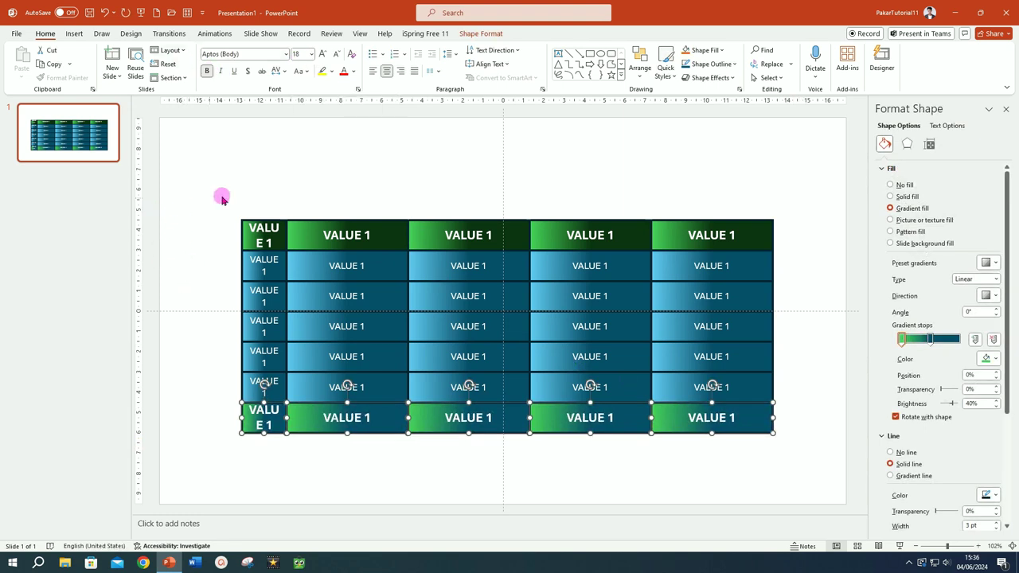
- Colour the top and bottom rows' text yellow
left_click_drag(218, 206, 824, 275)
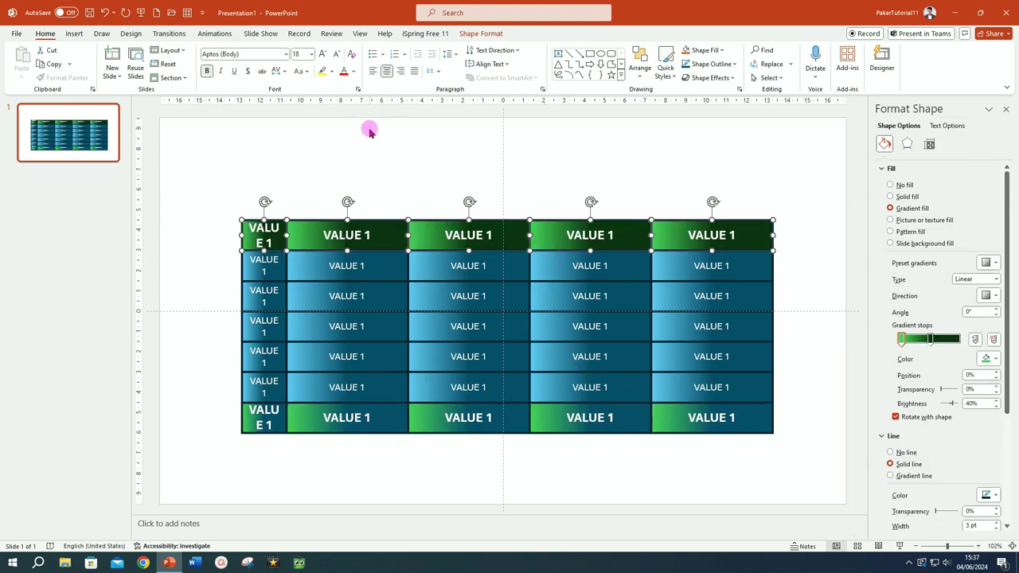
left_click(353, 71)
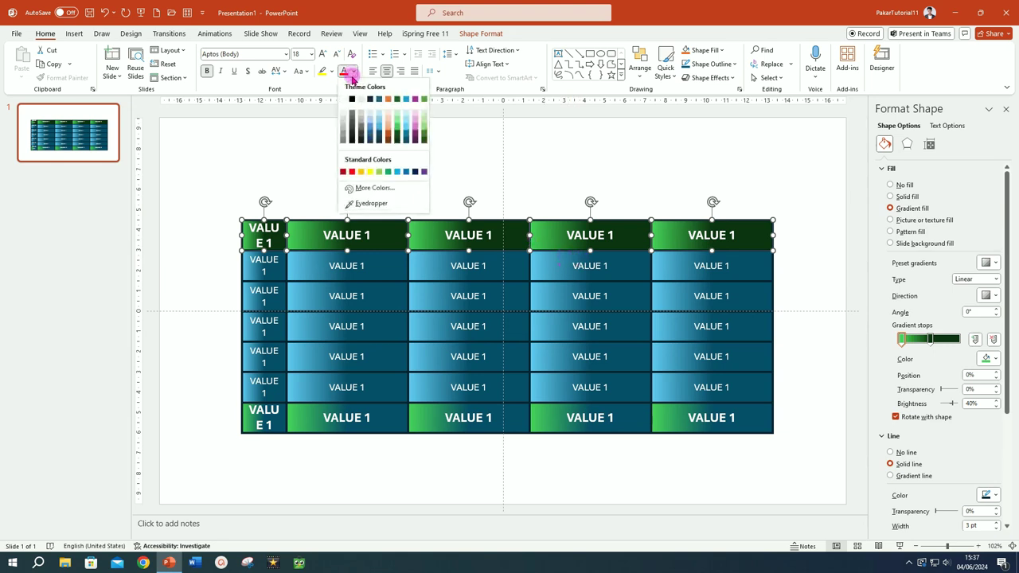
left_click(369, 172)
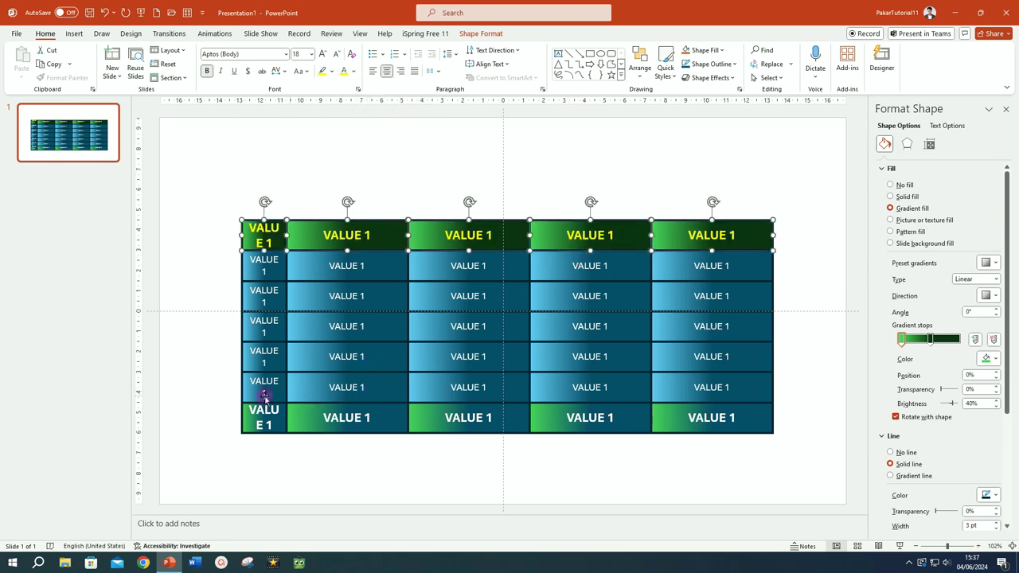
left_click_drag(210, 391, 799, 461)
left_click(345, 75)
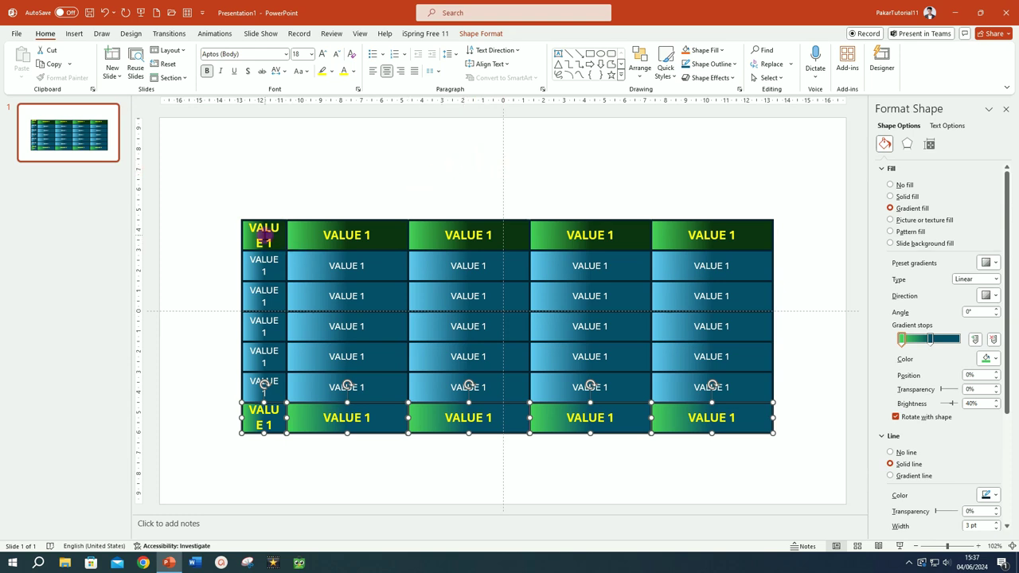
left_click(264, 230)
- Type the header labels NO, DESCRIPTION, DATA 1, DATA 2 and DATA 3
left_click_drag(250, 228, 271, 240)
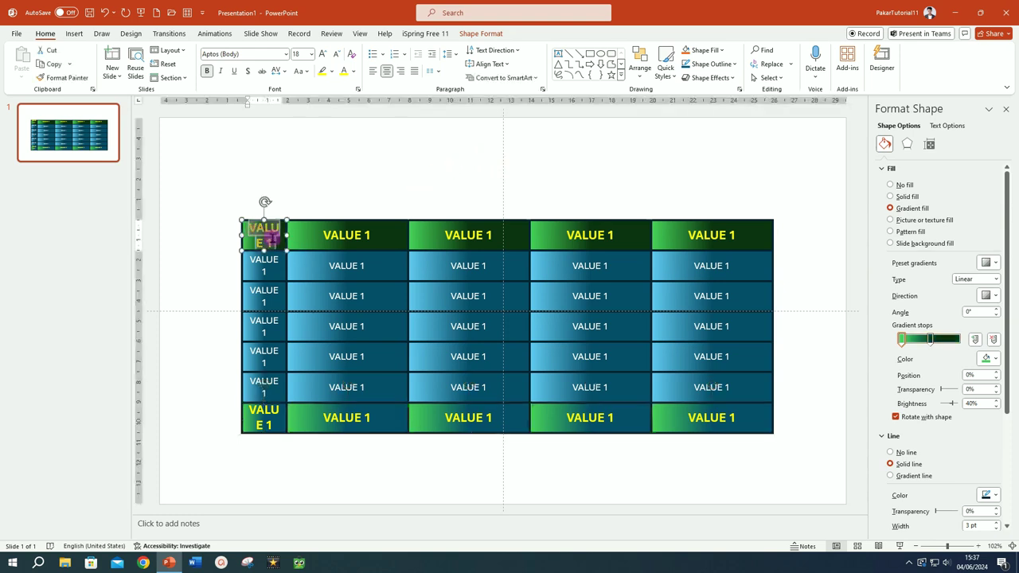
type("NO")
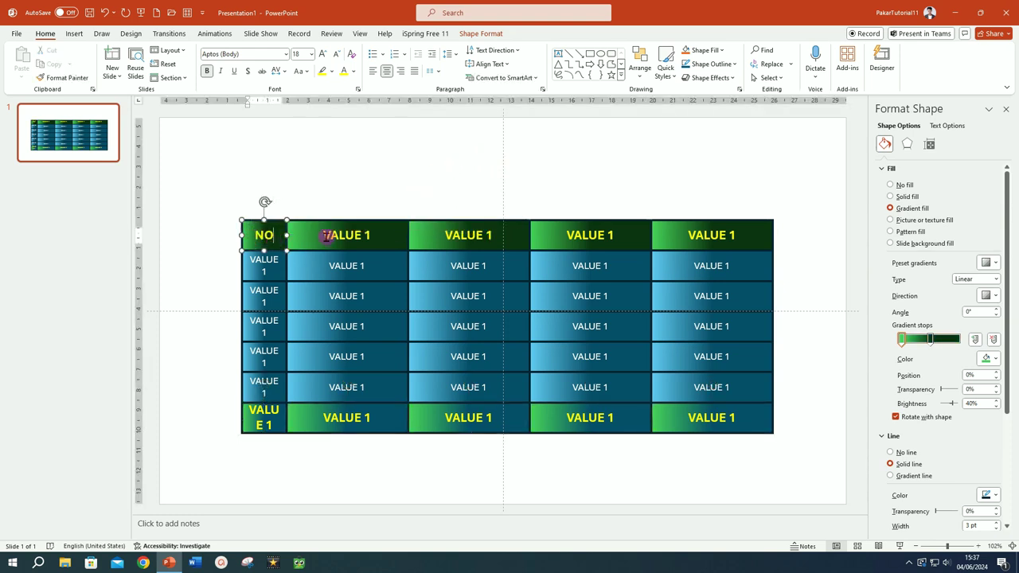
left_click(326, 235)
left_click_drag(326, 235, 370, 237)
type("DESCRIP")
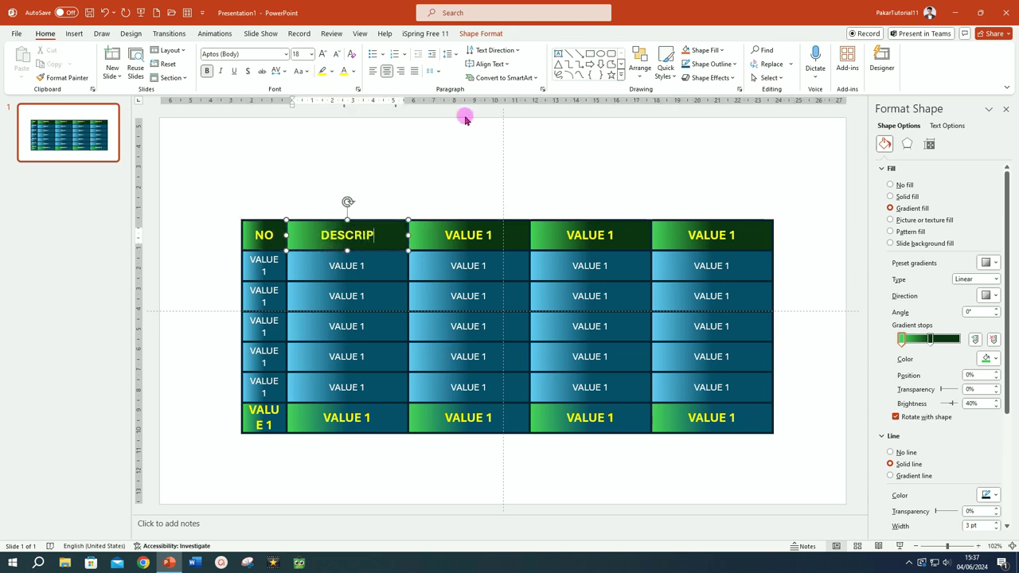
type("TION")
left_click(446, 236)
left_click_drag(446, 236, 485, 242)
type("DATA")
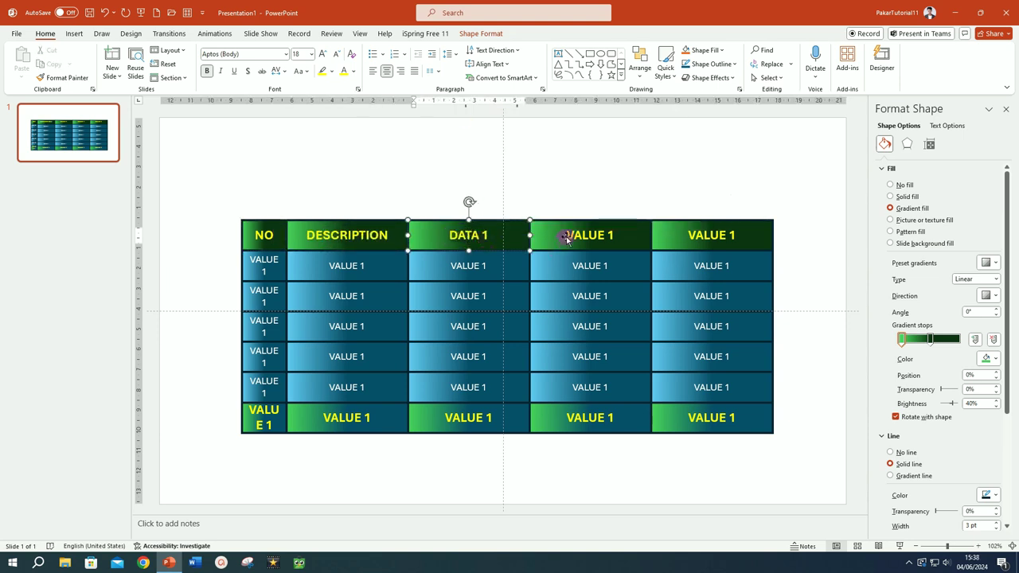
left_click(566, 237)
left_click_drag(557, 234, 618, 235)
type("DATA 2")
left_click_drag(691, 236, 757, 234)
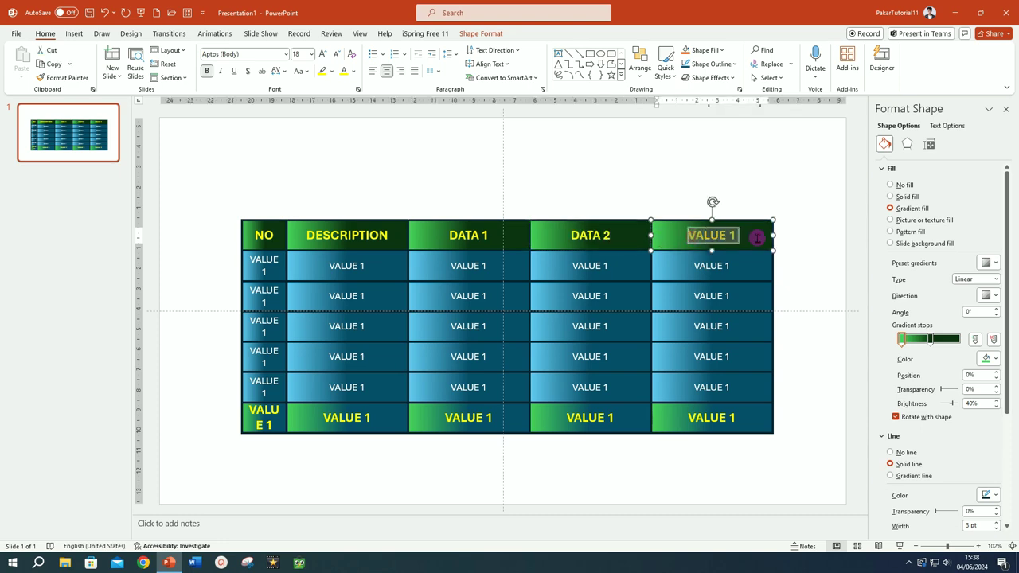
type("DATA 3")
- Fill in row numbers 01–05, the row entries and the TOTAL DATA 3 cell
type("01")
mouse_move(255, 260)
left_mouse_down()
mouse_move(271, 271)
mouse_move(271, 389)
left_mouse_up()
type("0203")
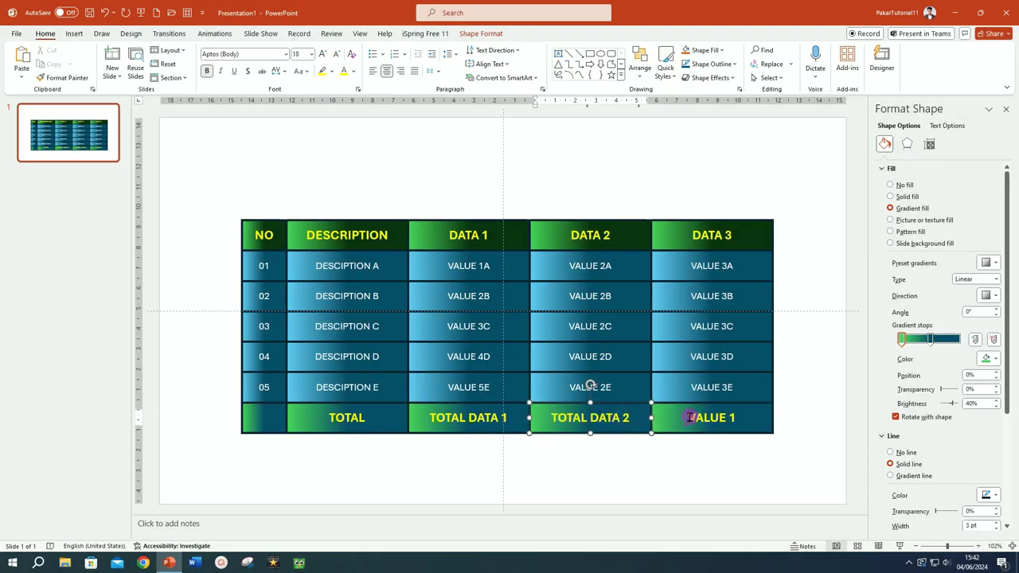
left_click_drag(689, 415, 748, 420)
type("TOTAL DATA 3")
left_click(611, 476)
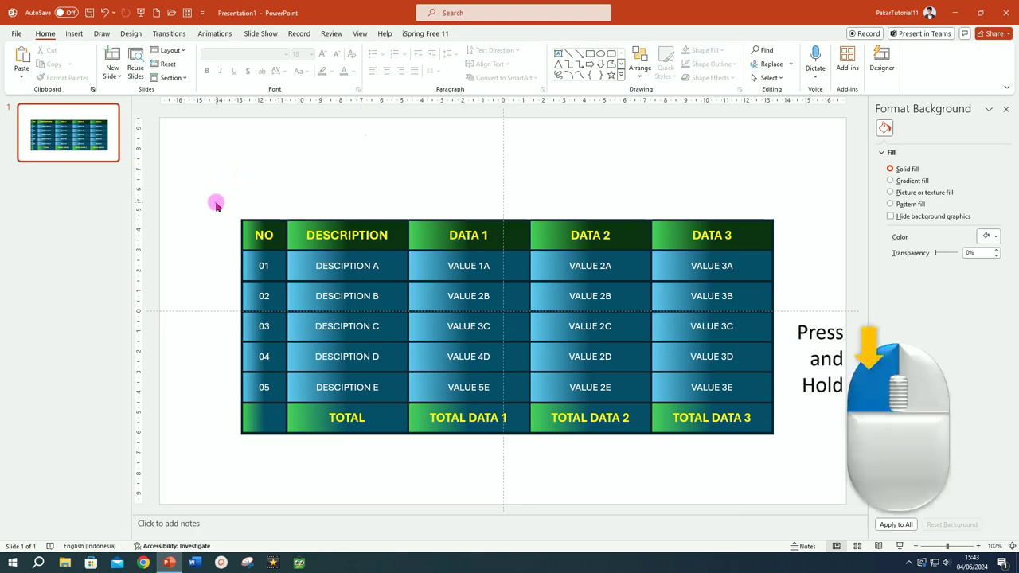
left_click_drag(216, 202, 807, 261)
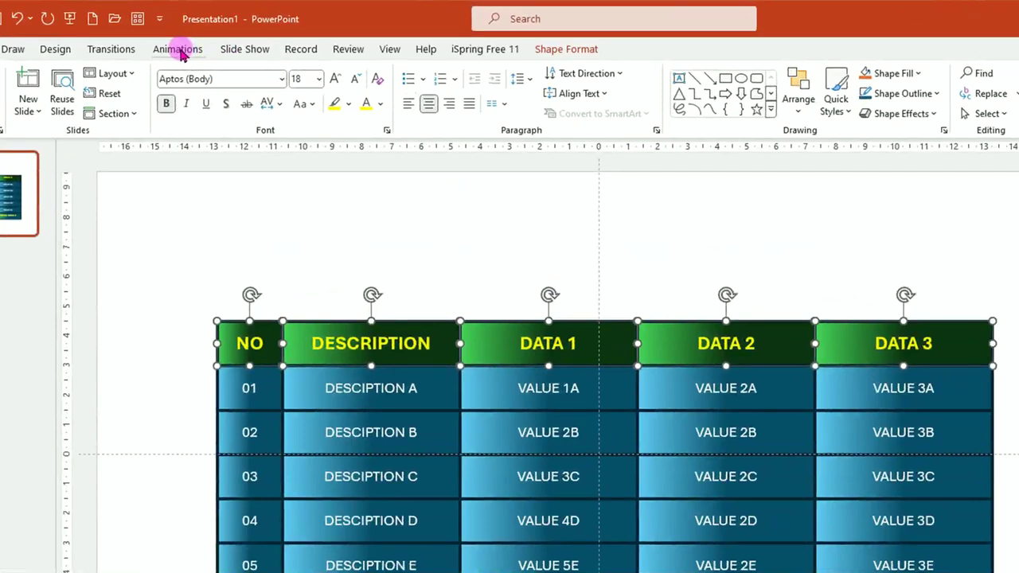
- Apply Fly In to the five header cells and show them in a widened Animation Pane
left_click(214, 35)
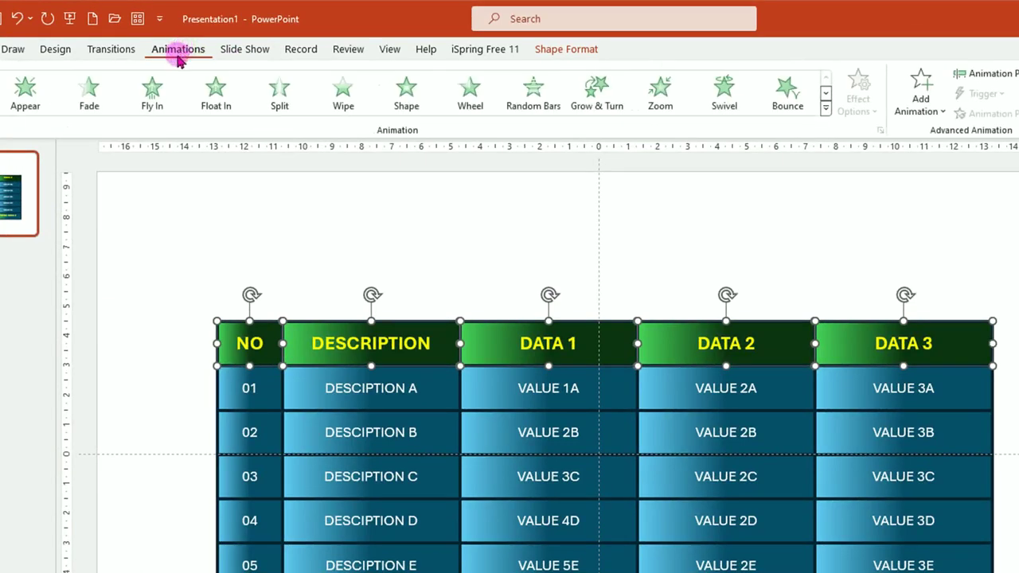
left_click(155, 97)
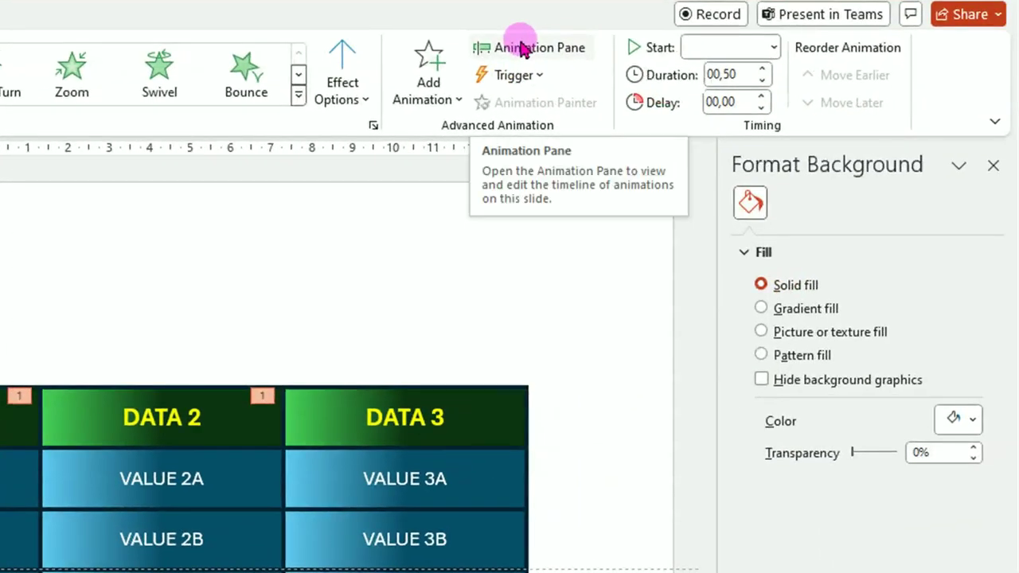
left_click(532, 51)
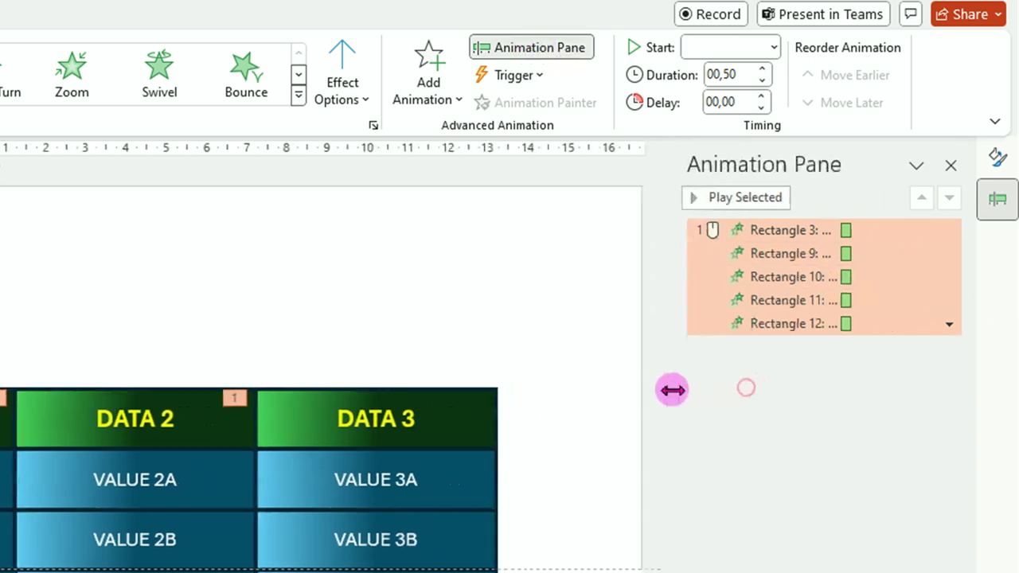
left_click_drag(747, 389, 561, 389)
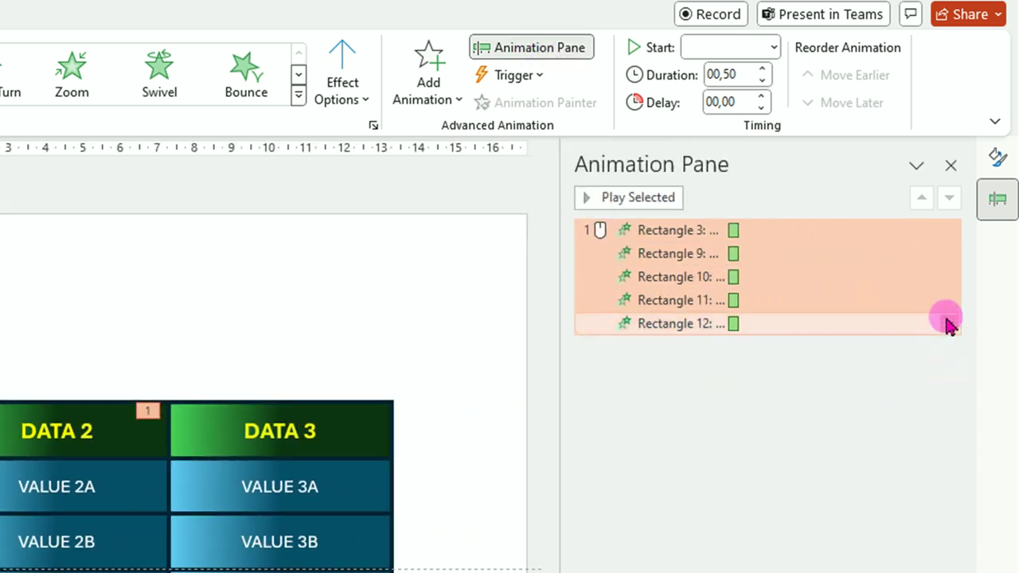
left_click(949, 325)
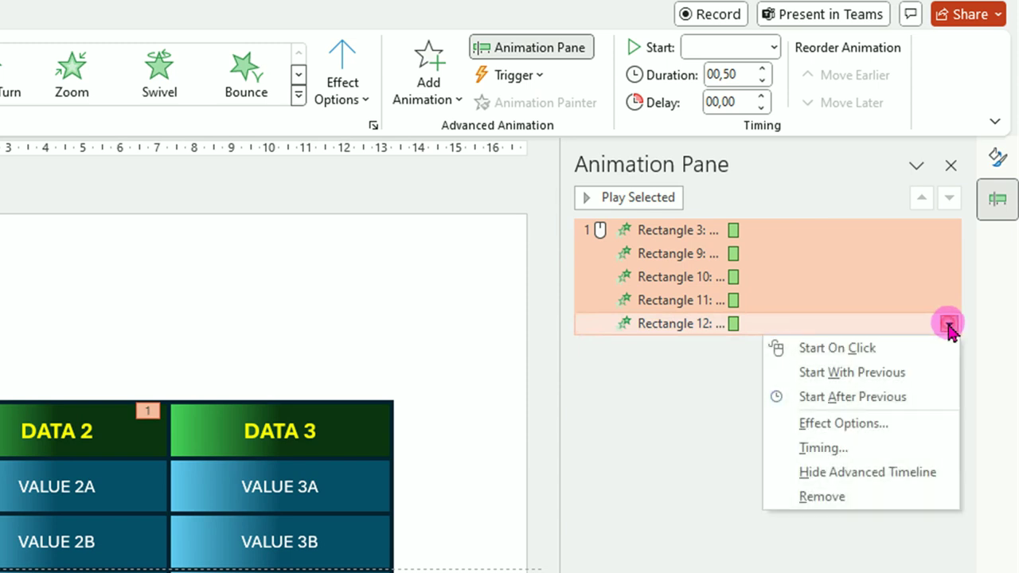
- Give the header Fly In a 0,35 sec bounce end and direction From Left
left_click(849, 423)
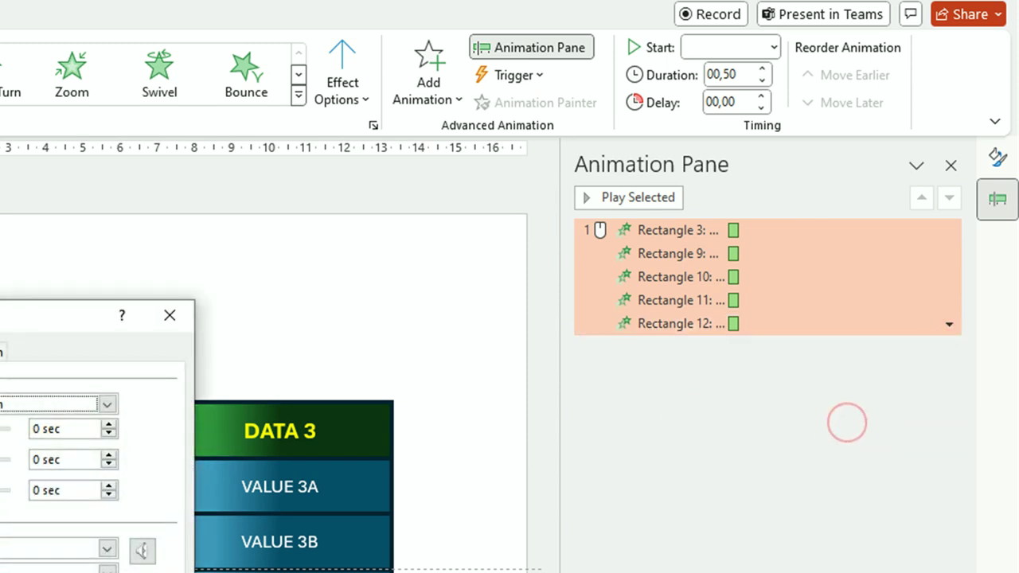
left_click_drag(79, 319, 109, 315)
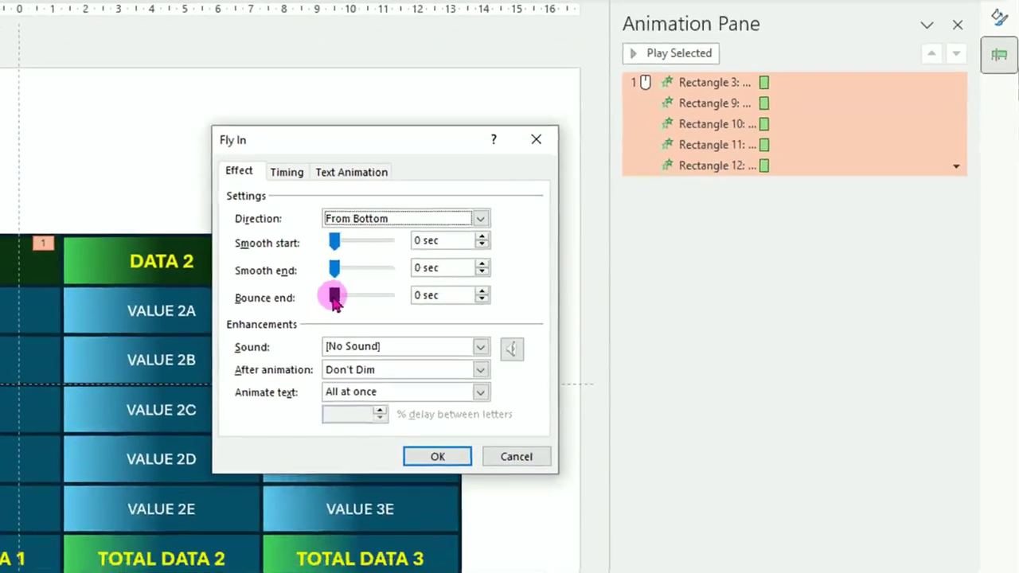
left_click_drag(334, 296, 374, 305)
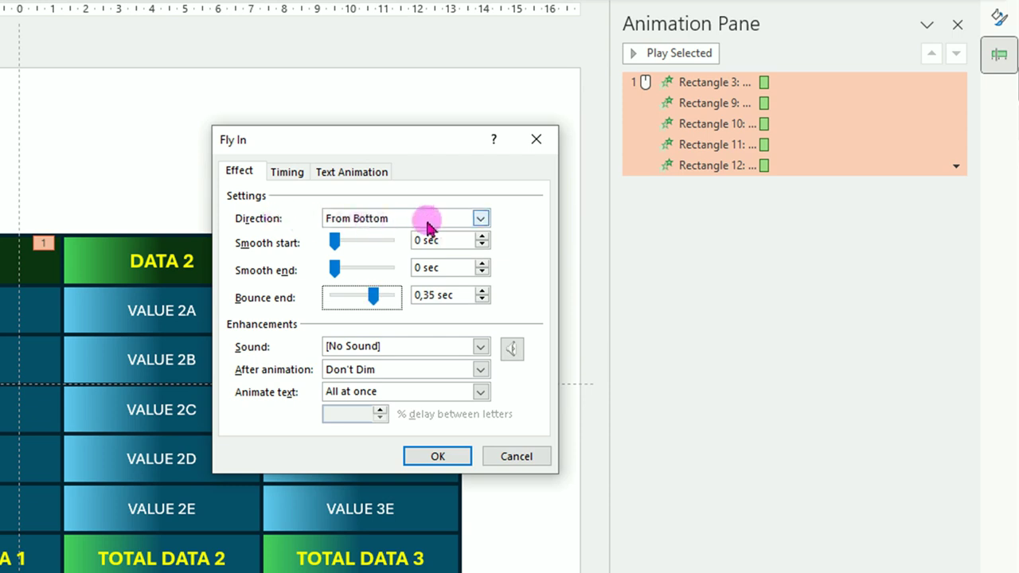
left_click(481, 219)
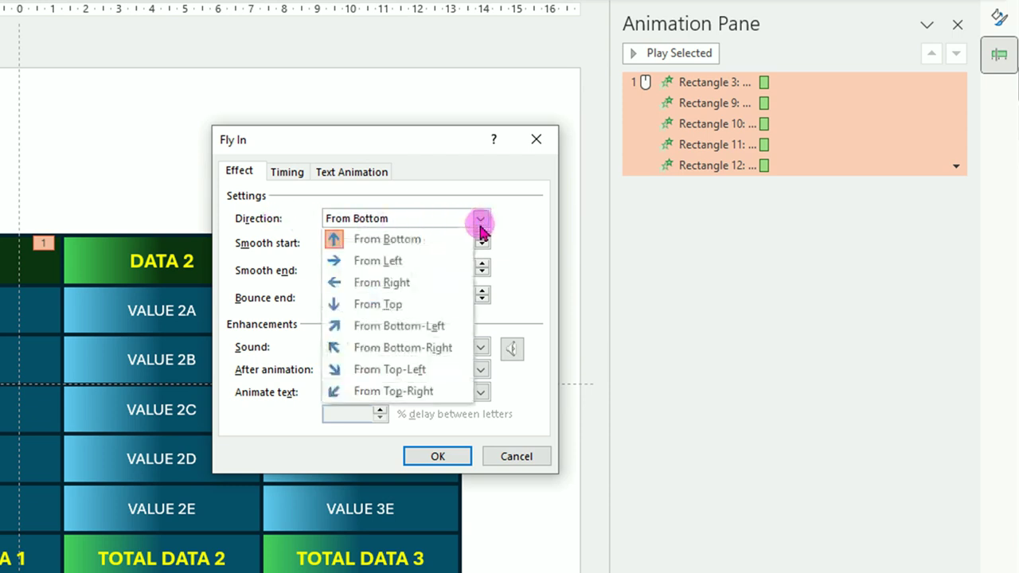
left_click(377, 262)
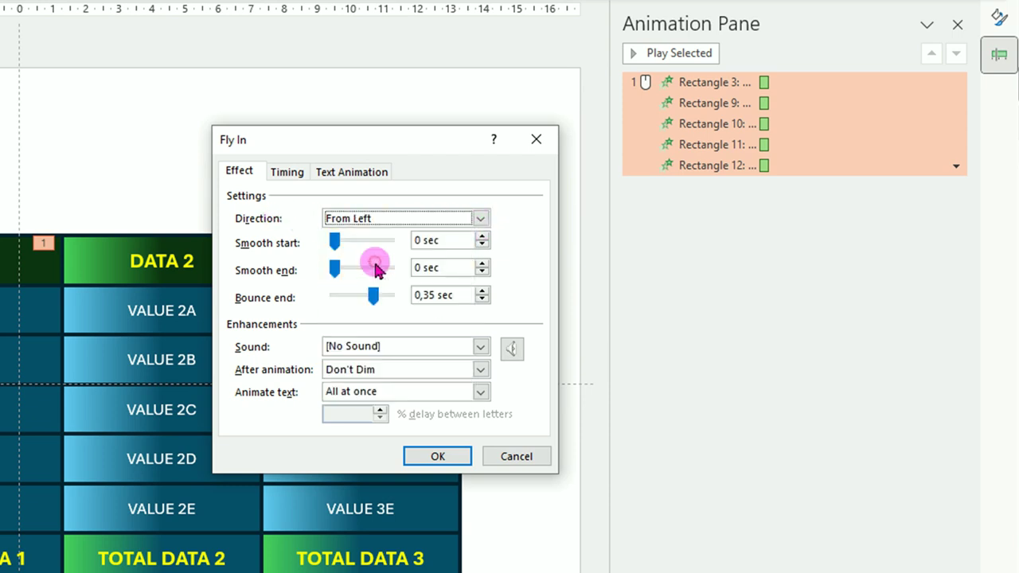
- Set the header animations to start With Previous with a 2-second duration
left_click(288, 173)
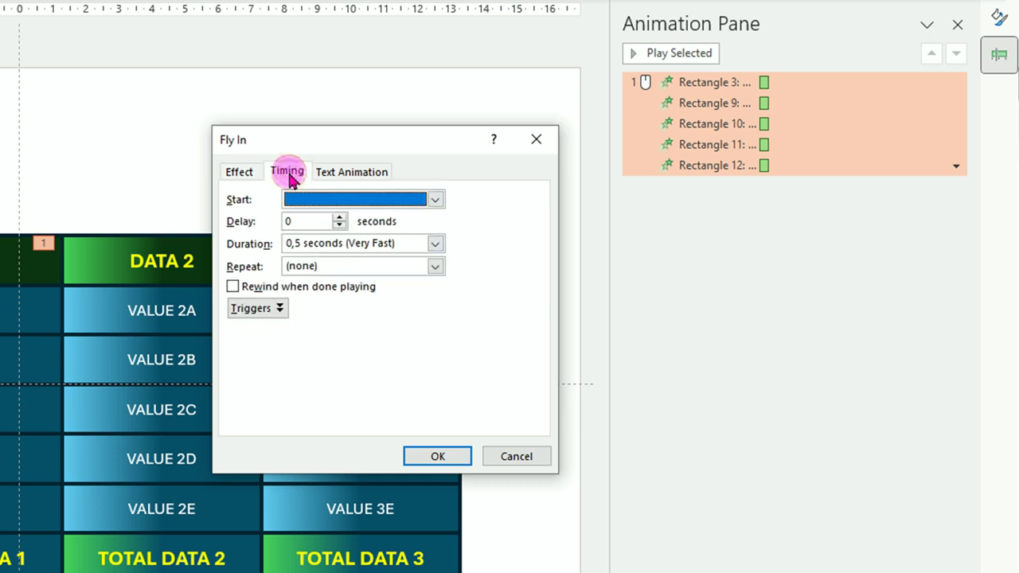
left_click(436, 201)
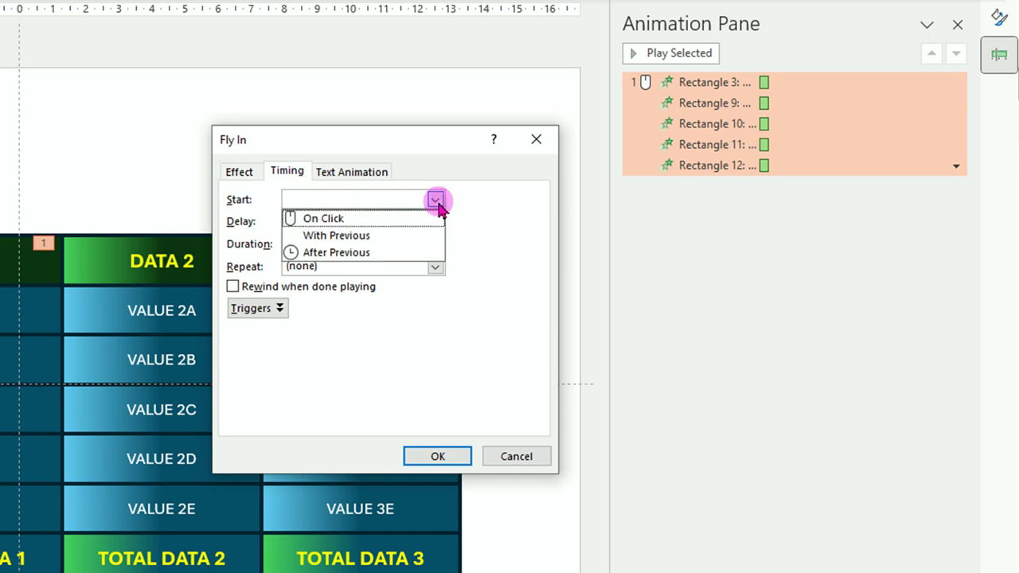
left_click(366, 235)
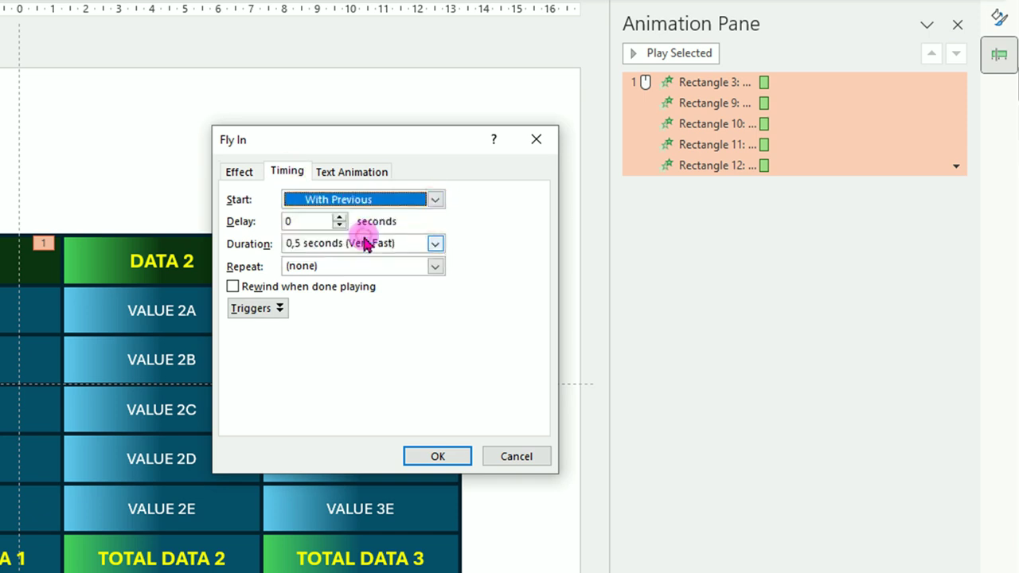
left_click(435, 244)
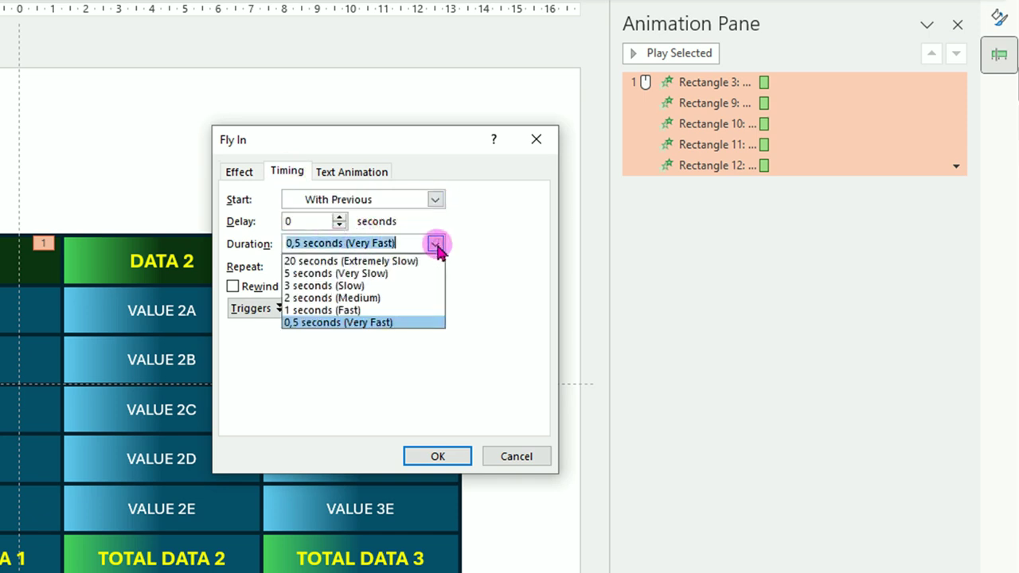
left_click(398, 298)
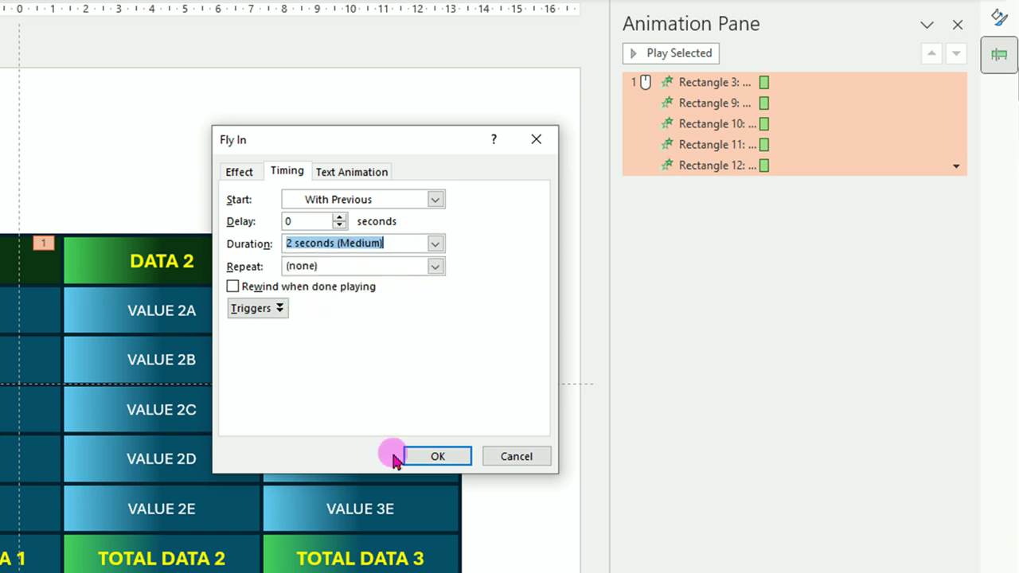
left_click(439, 457)
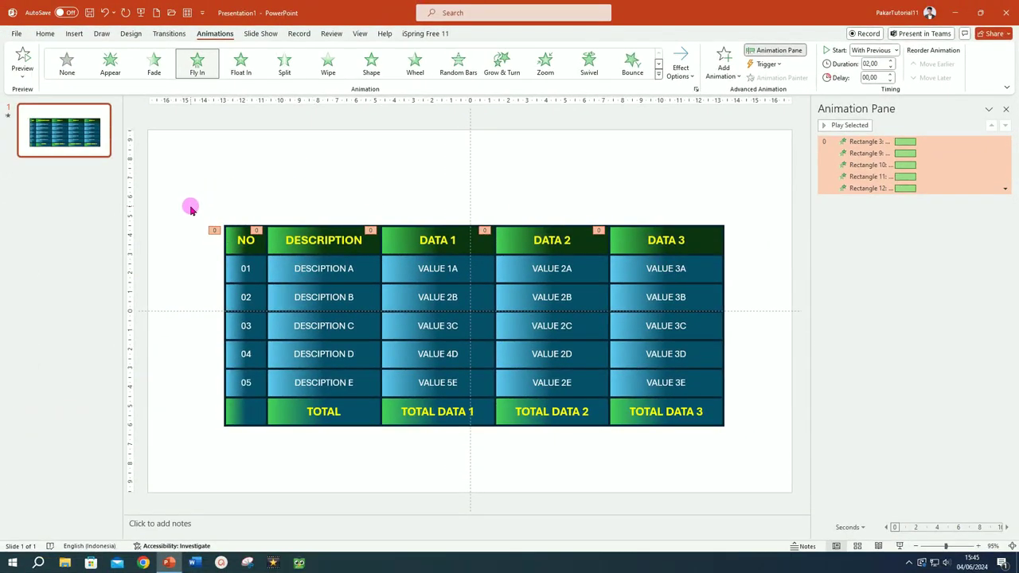
- Raise the five header shapes above the table body, then select the 01–05 number cells
left_click_drag(191, 208, 750, 243)
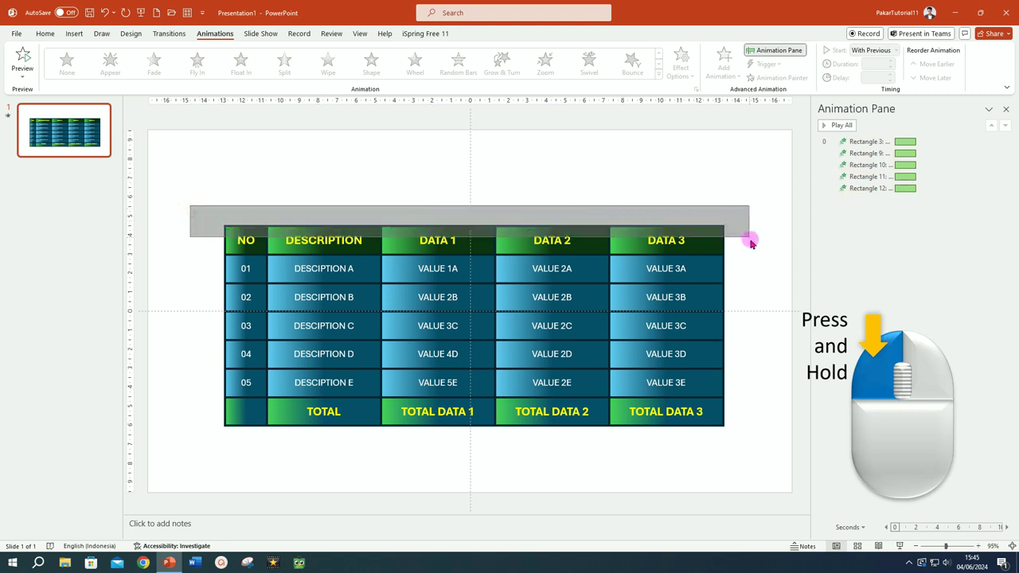
left_click_drag(750, 243, 751, 255)
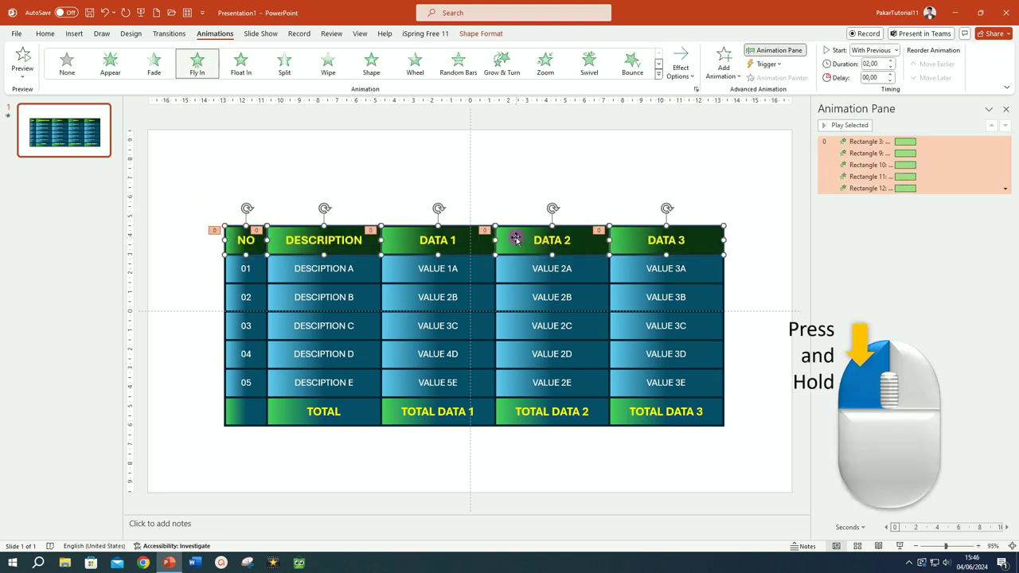
left_click_drag(517, 239, 516, 210)
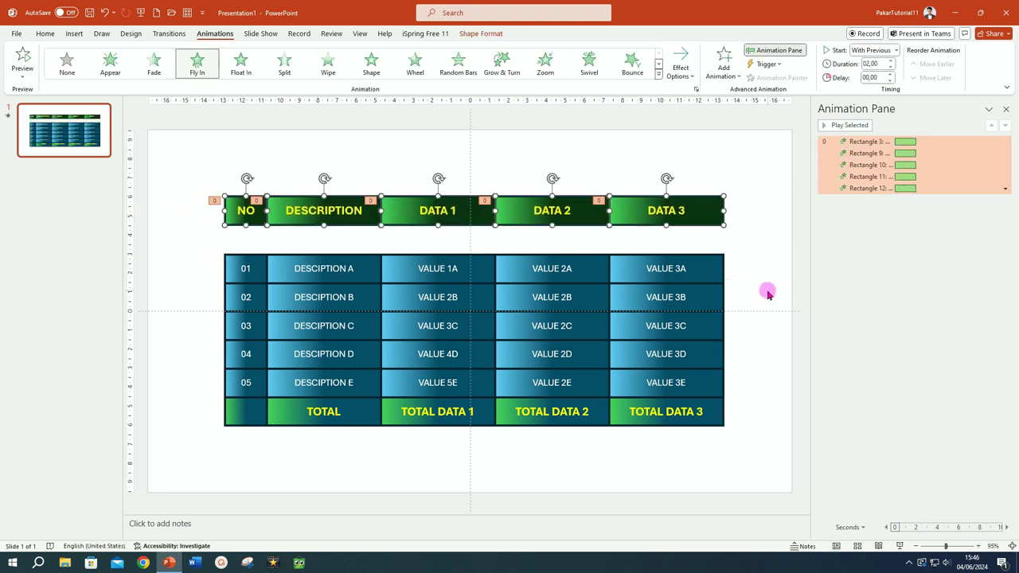
left_click(767, 293)
left_click_drag(205, 244, 206, 243)
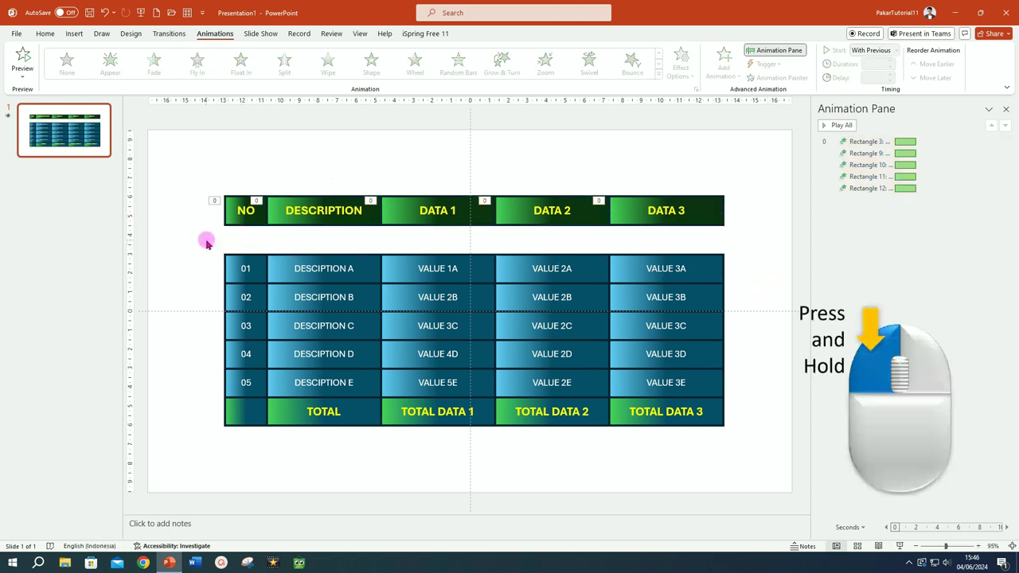
left_click_drag(282, 250, 274, 409)
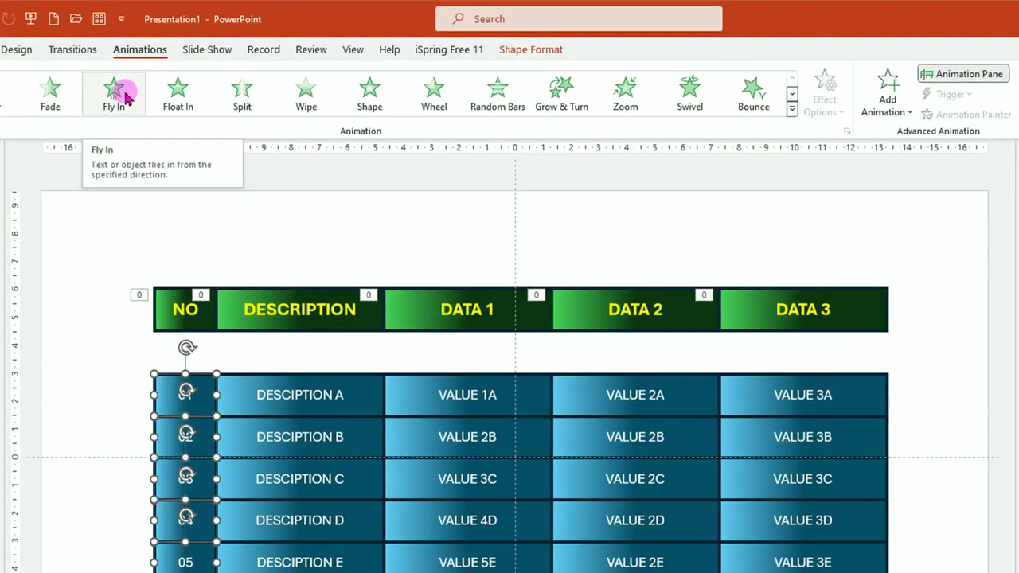
- Apply Fly In from the top to the number cells with a 0.5 sec smooth end
left_click(126, 95)
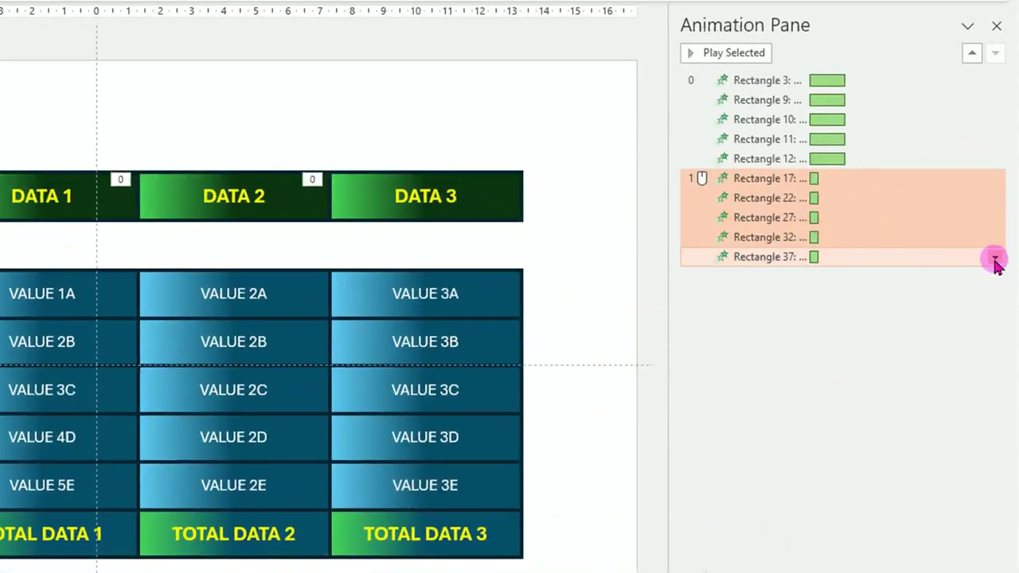
left_click(995, 260)
left_click(936, 338)
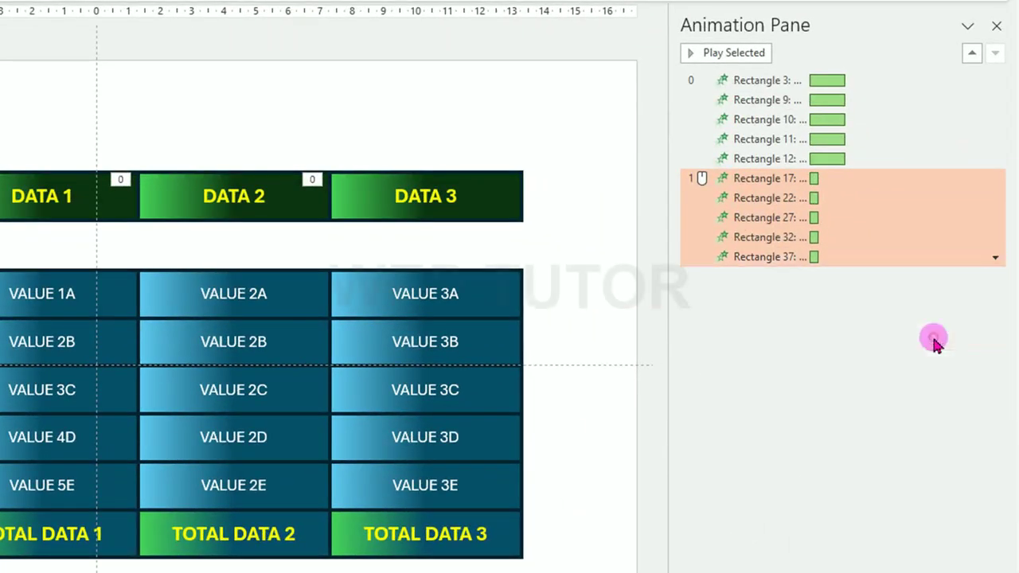
left_click(510, 209)
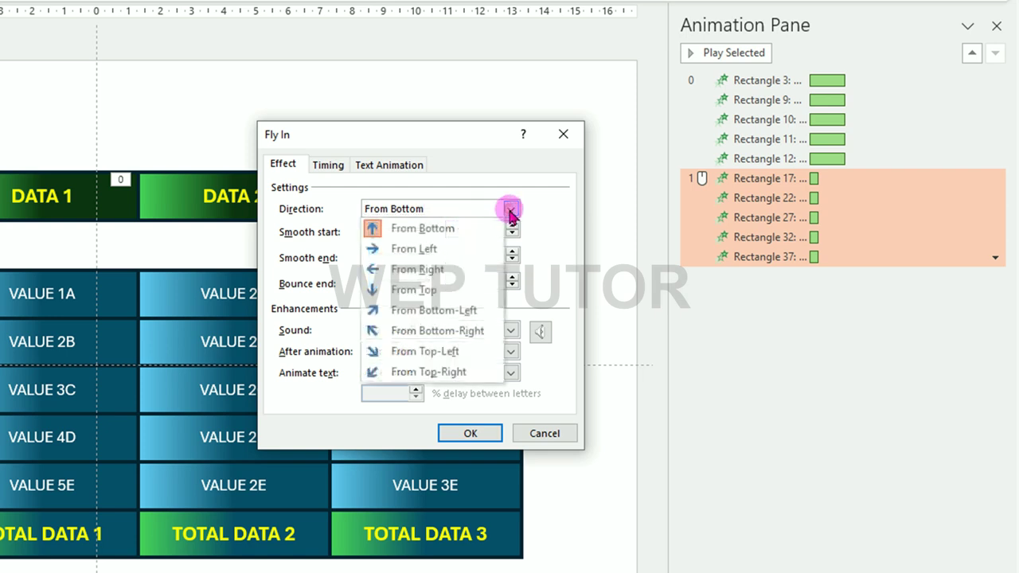
left_click(420, 293)
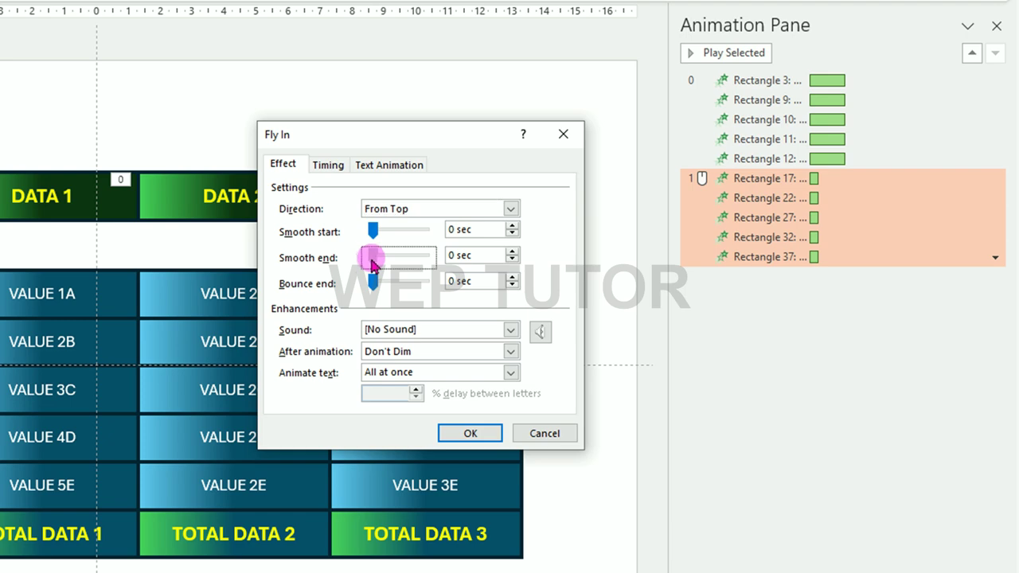
left_click_drag(373, 262, 438, 265)
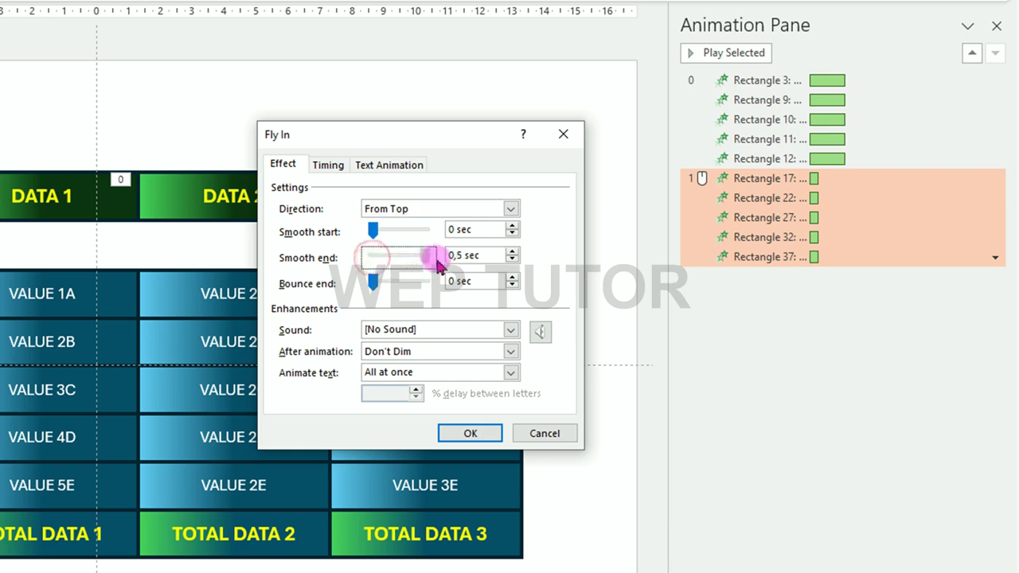
- Set the number cells' animations to start With Previous over 2 seconds
left_click(328, 166)
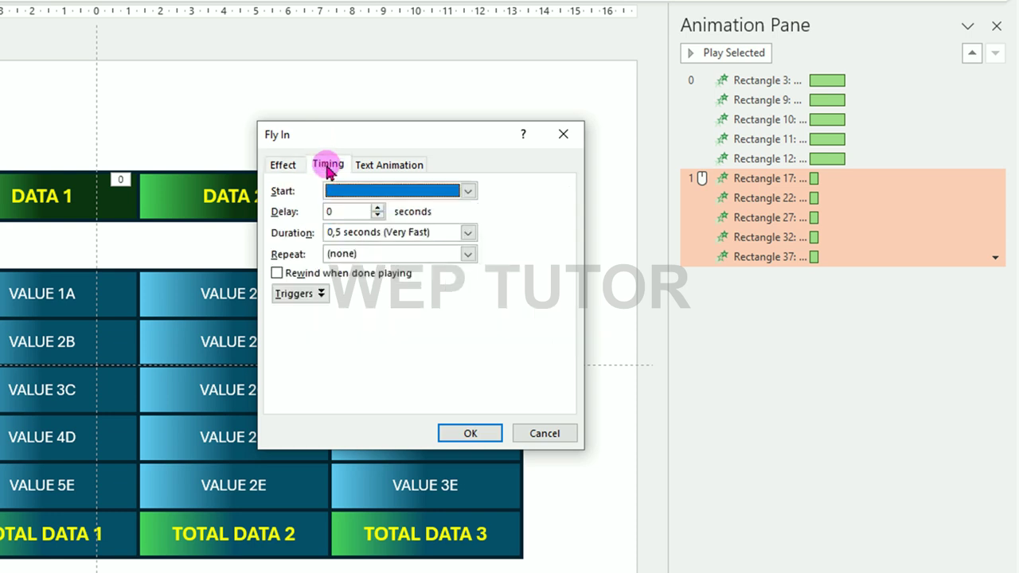
left_click(468, 191)
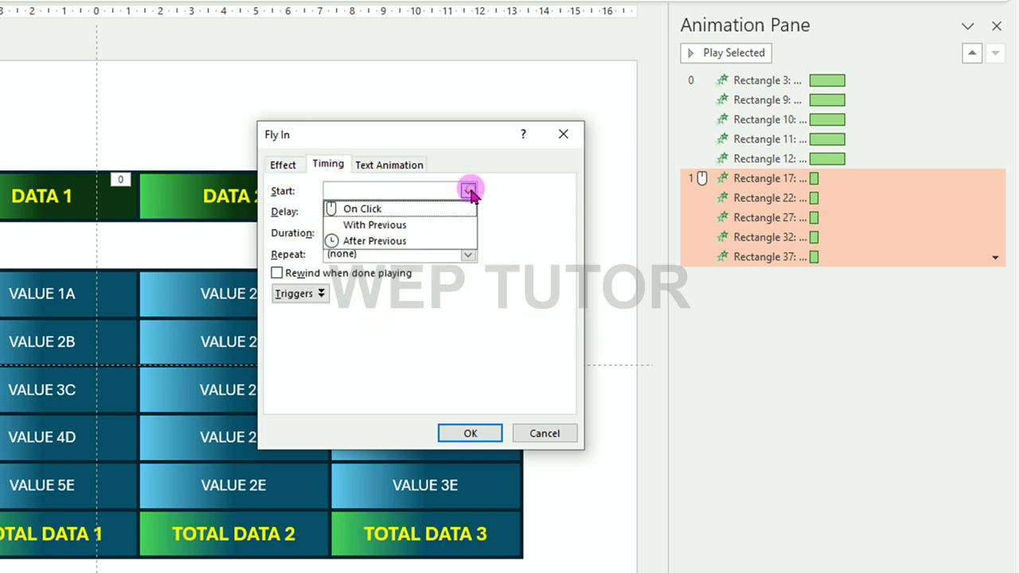
left_click(441, 227)
left_click(468, 233)
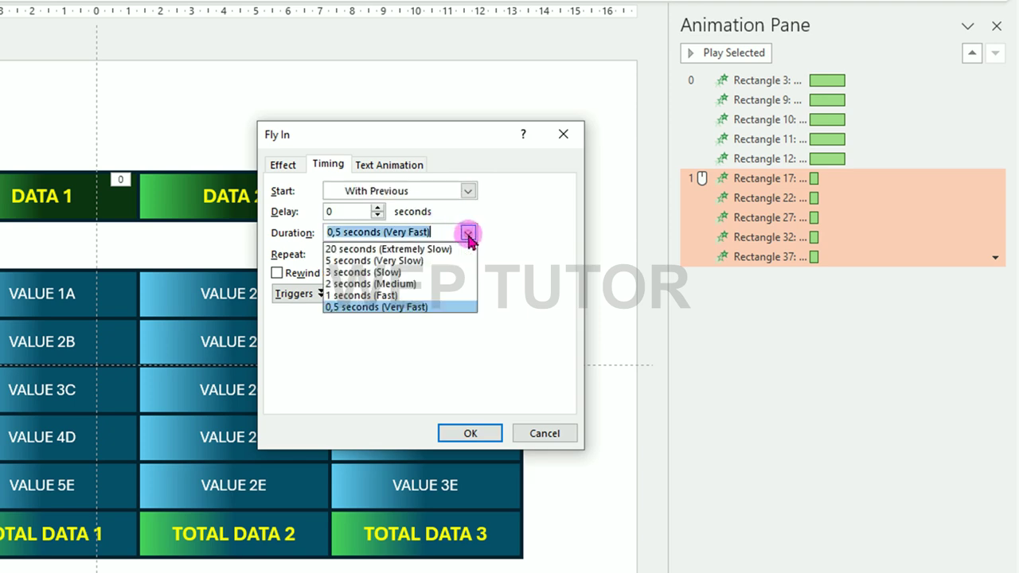
left_click(419, 285)
left_click(470, 435)
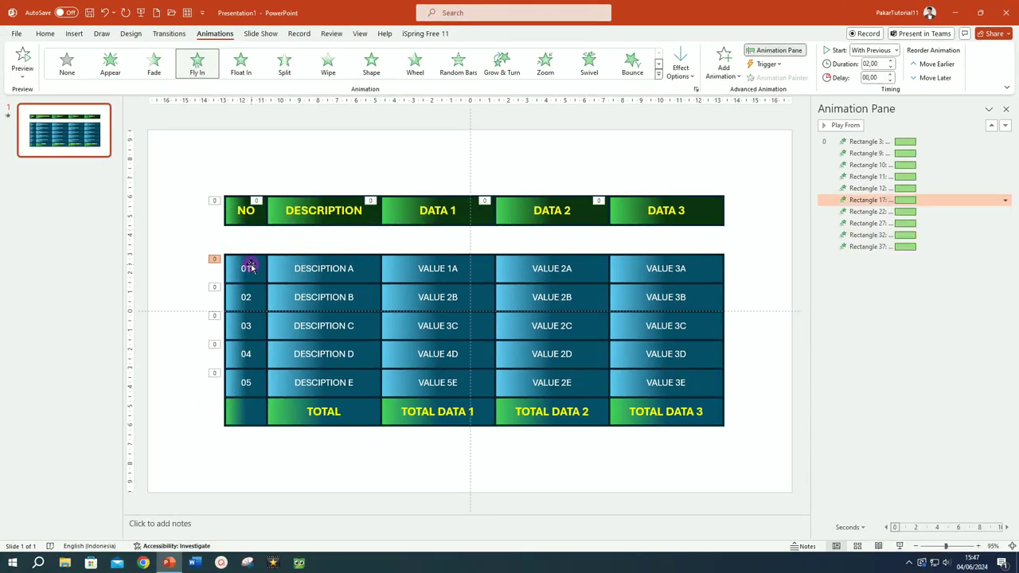
- Make Rectangle 17 start After Previous, then select the five description cells
left_click(245, 266)
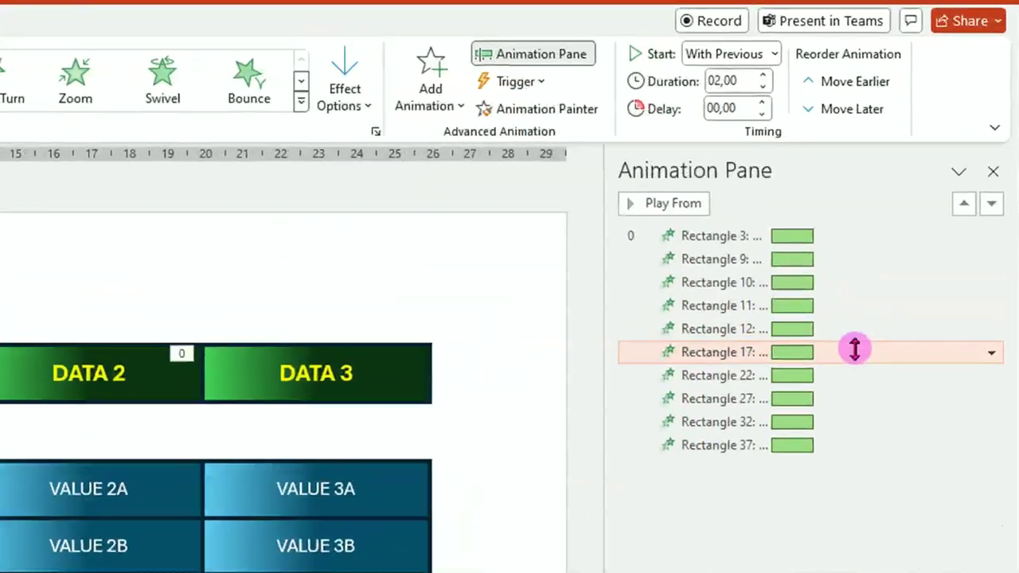
left_click(938, 201)
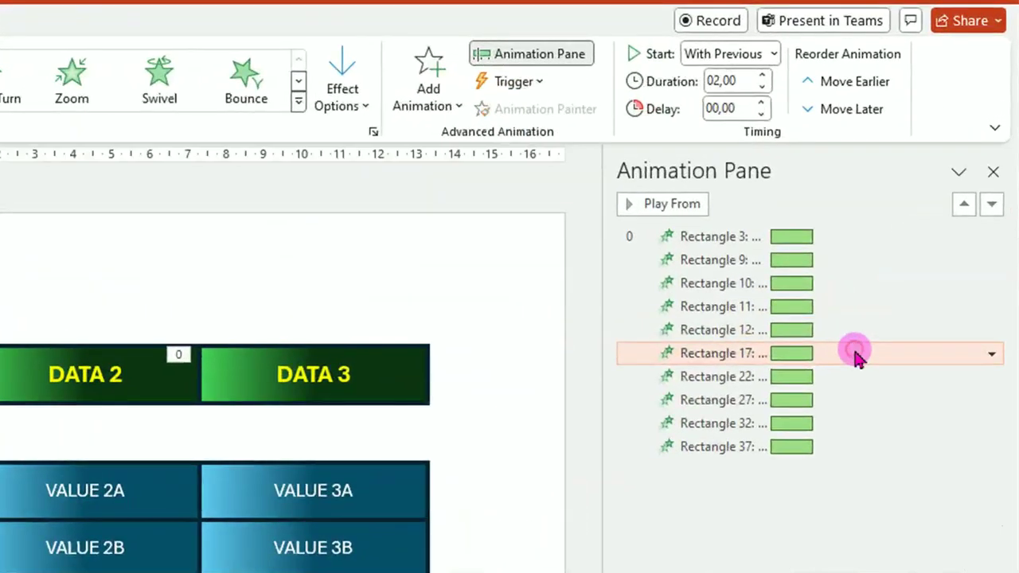
left_click(774, 54)
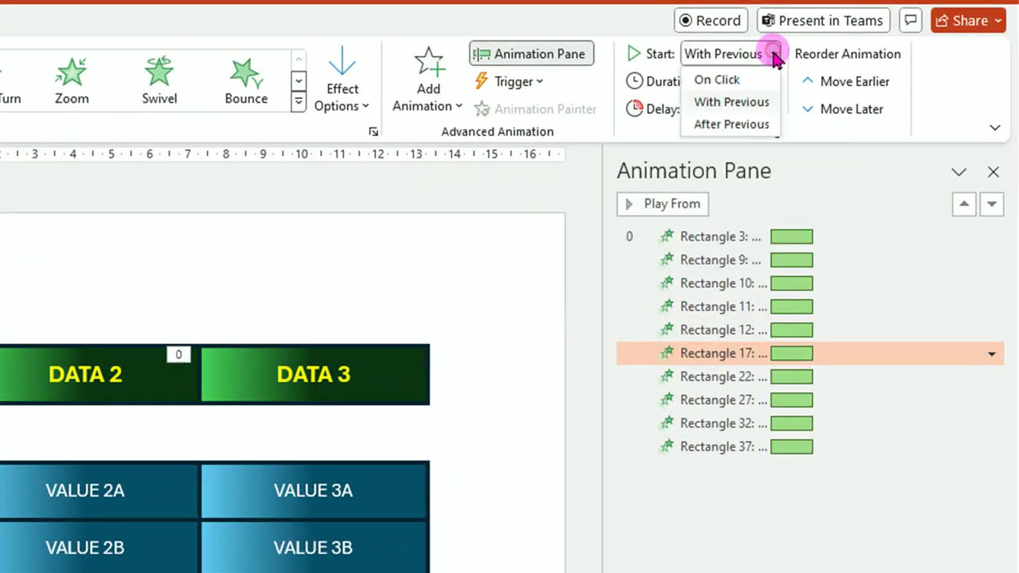
left_click(732, 125)
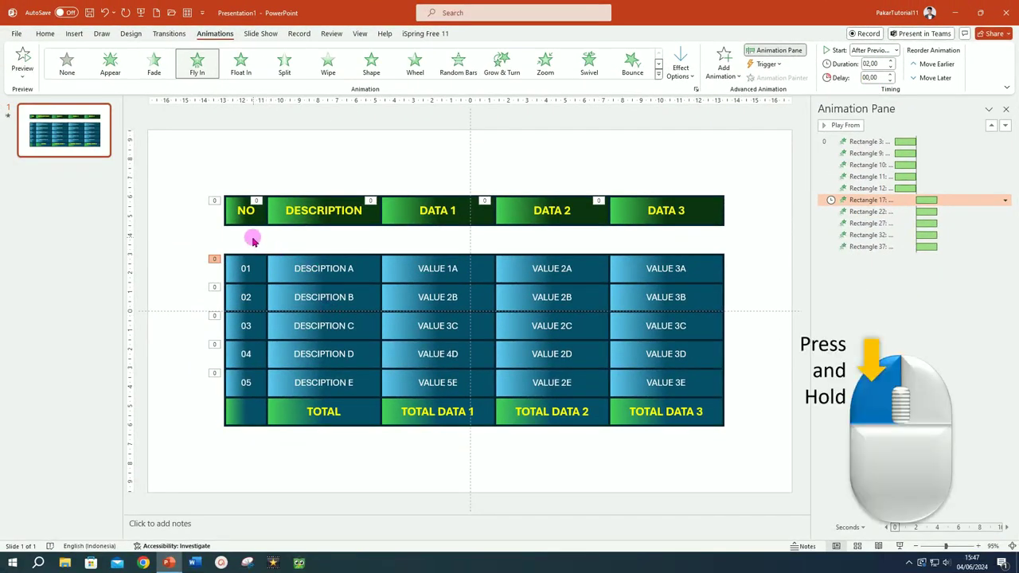
mouse_move(251, 237)
left_mouse_down()
mouse_move(397, 273)
mouse_move(395, 411)
left_mouse_up()
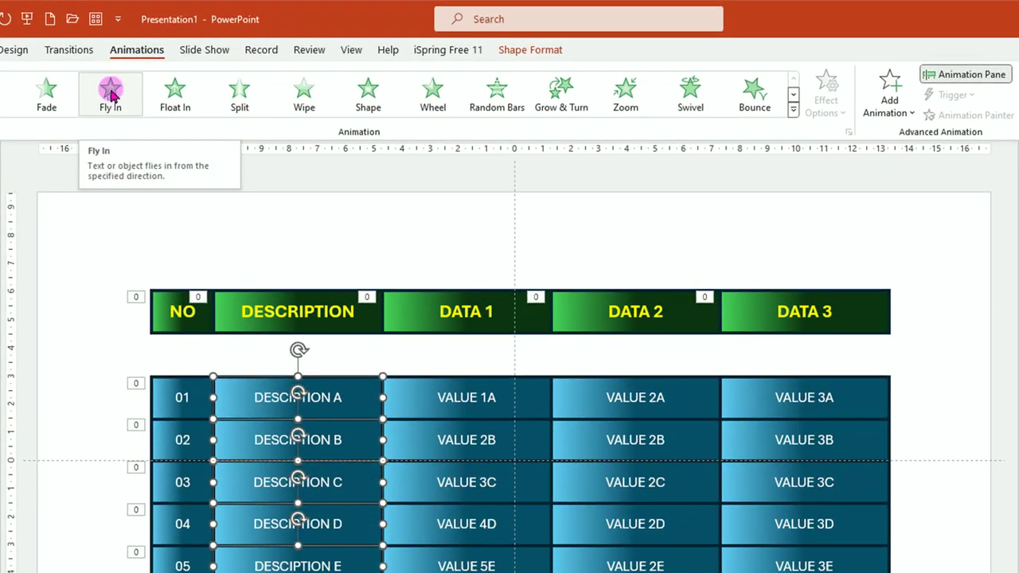
- Apply Fly In from the top to the description cells with a 0.5 sec smooth end
left_click(111, 95)
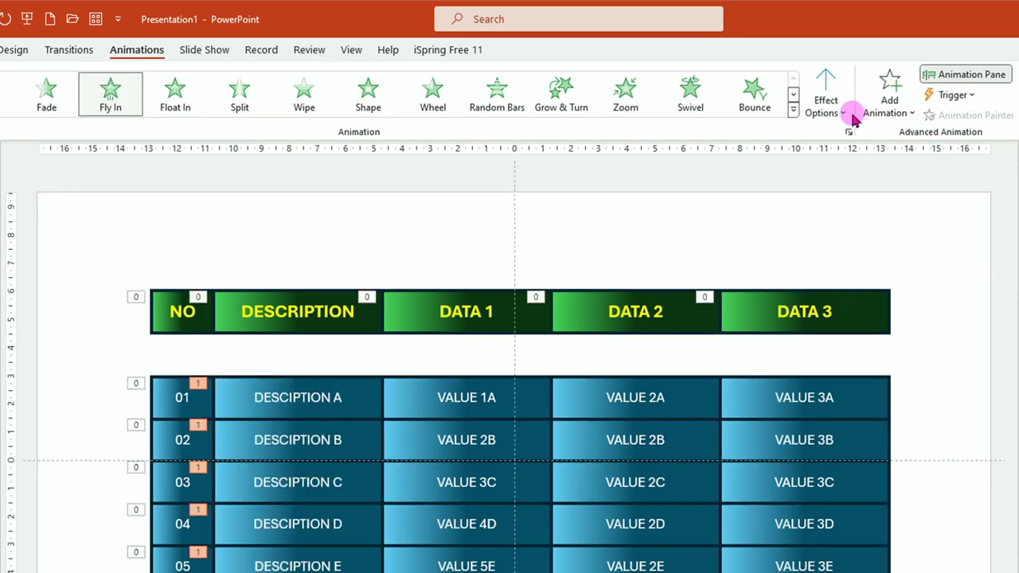
left_click(846, 116)
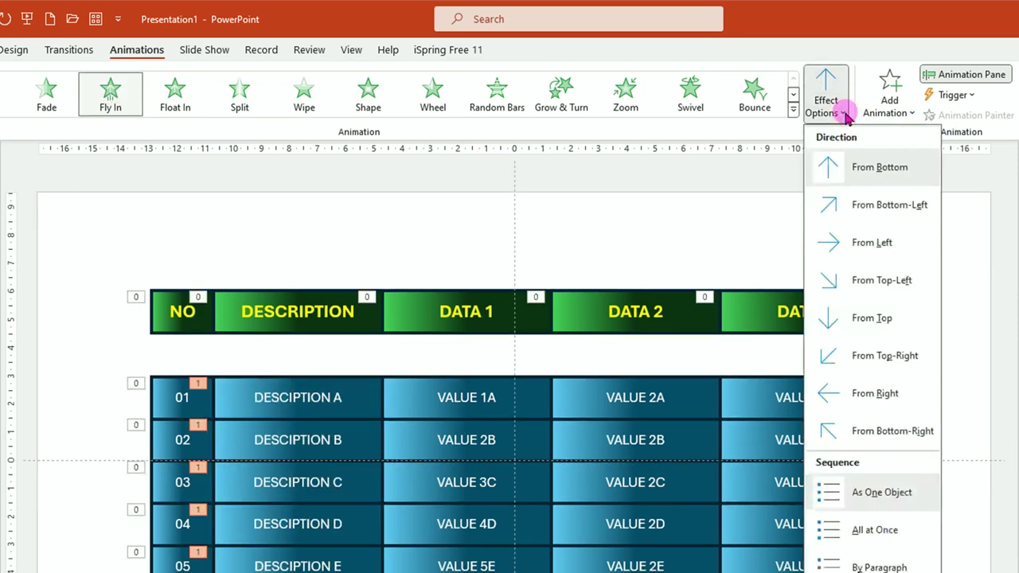
left_click(872, 319)
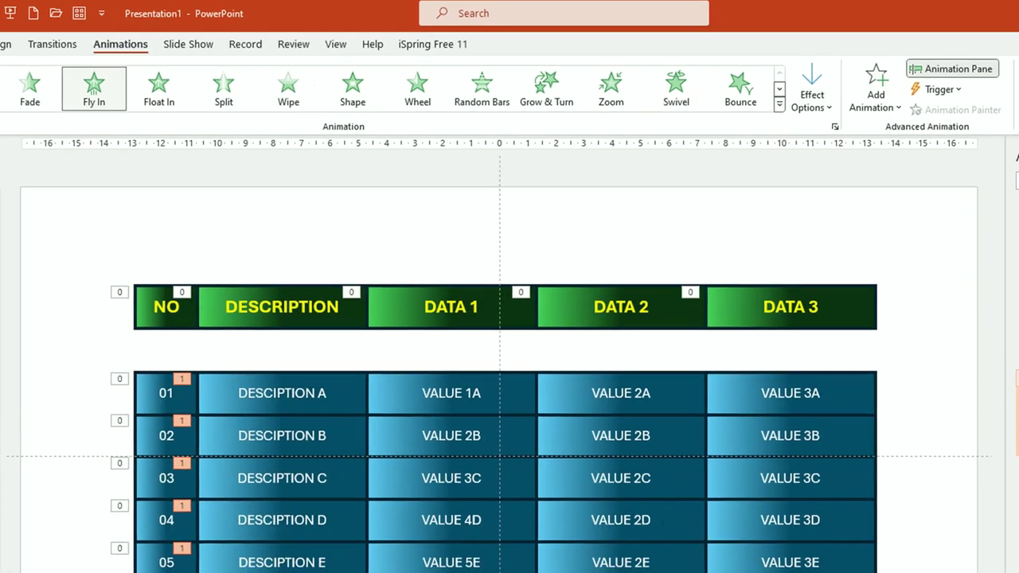
left_click(965, 74)
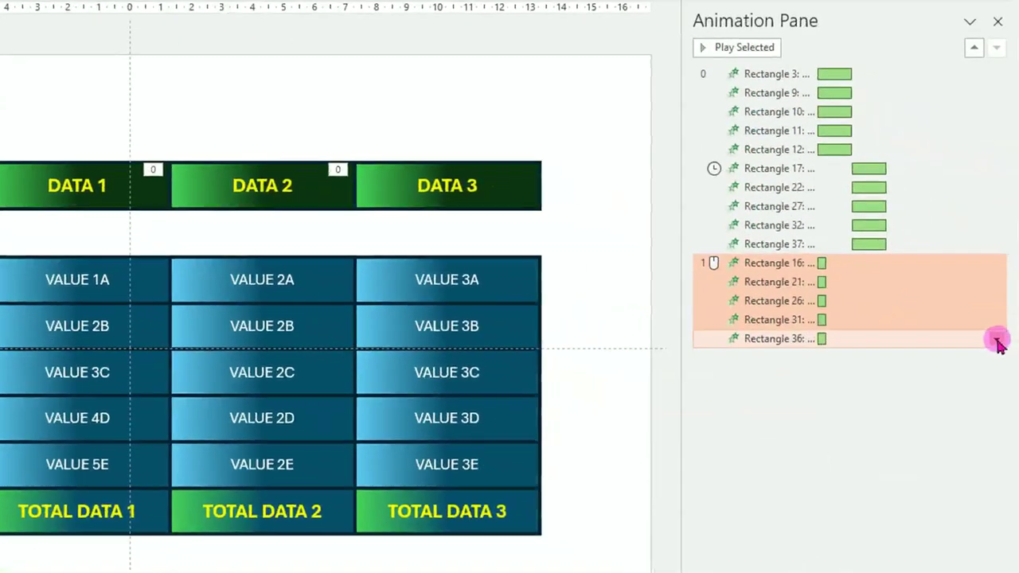
left_click(997, 340)
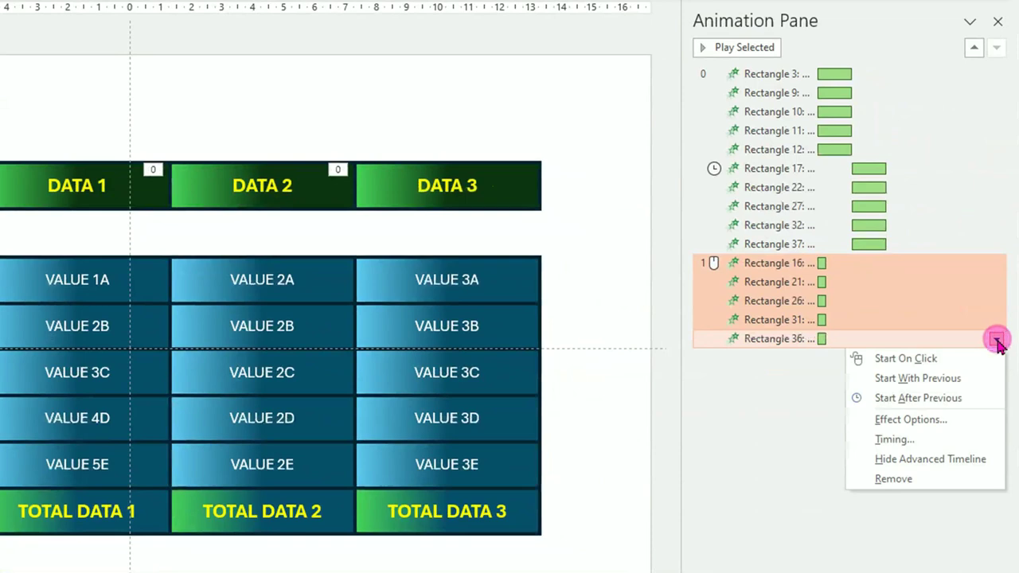
left_click(940, 424)
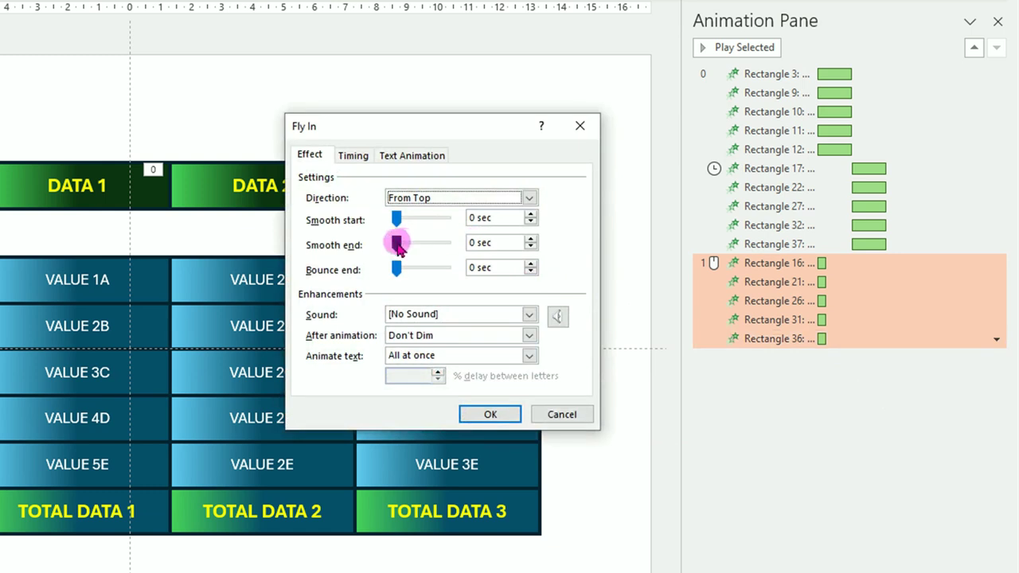
left_click_drag(398, 247, 483, 250)
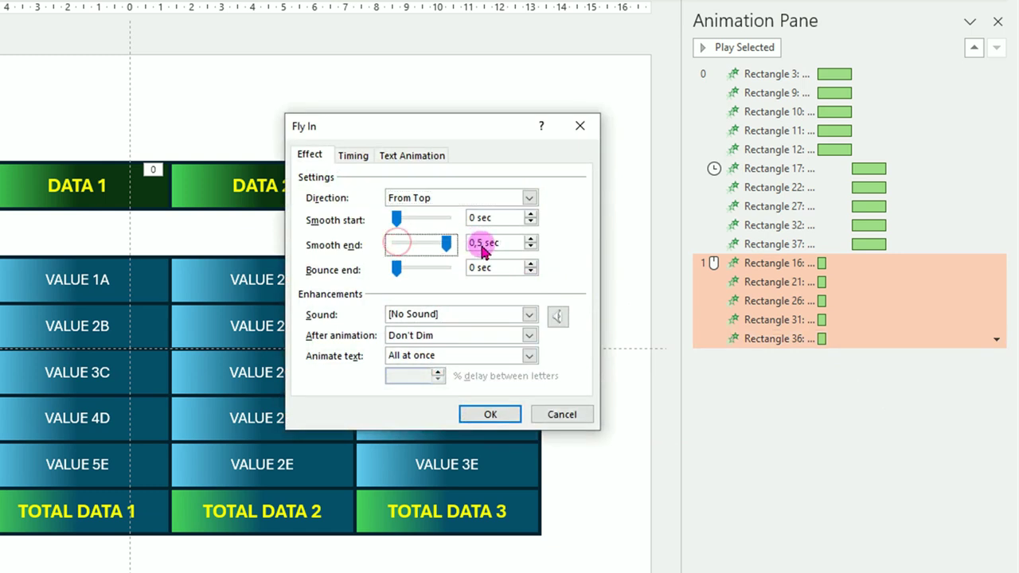
- Set the description animations to start With Previous with a 2-second duration
left_click(353, 157)
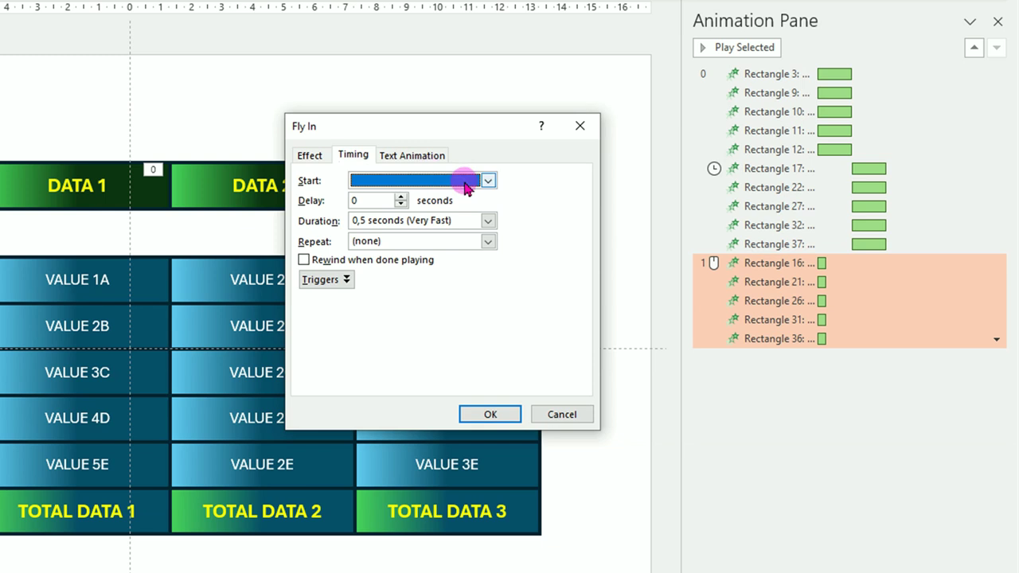
left_click(488, 182)
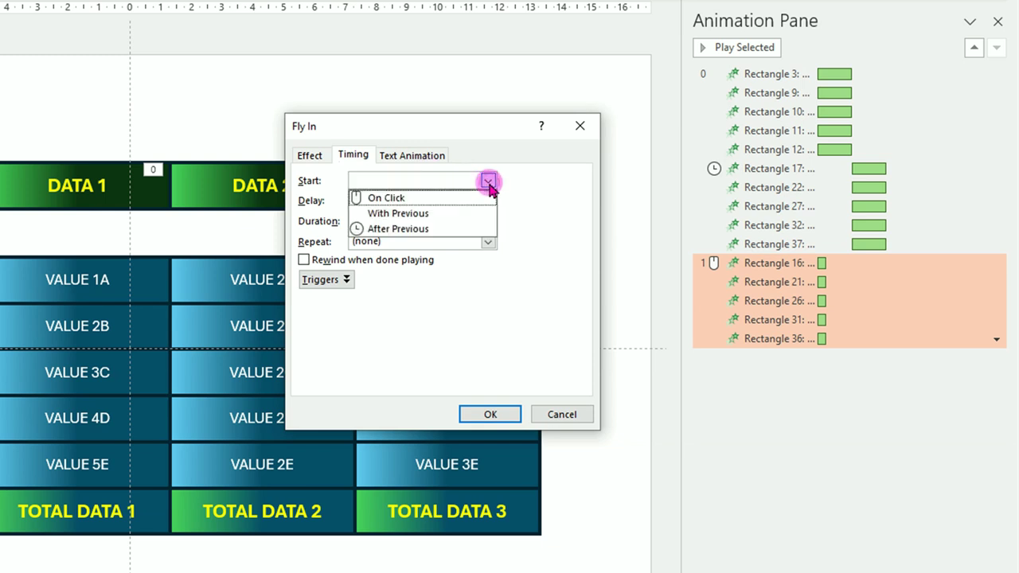
left_click(425, 215)
left_click(488, 220)
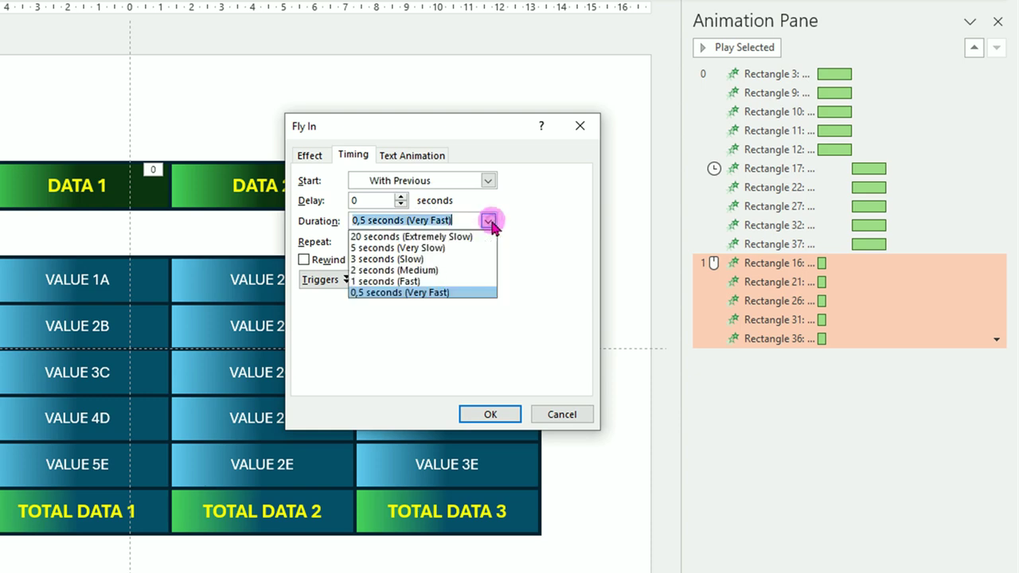
left_click(408, 271)
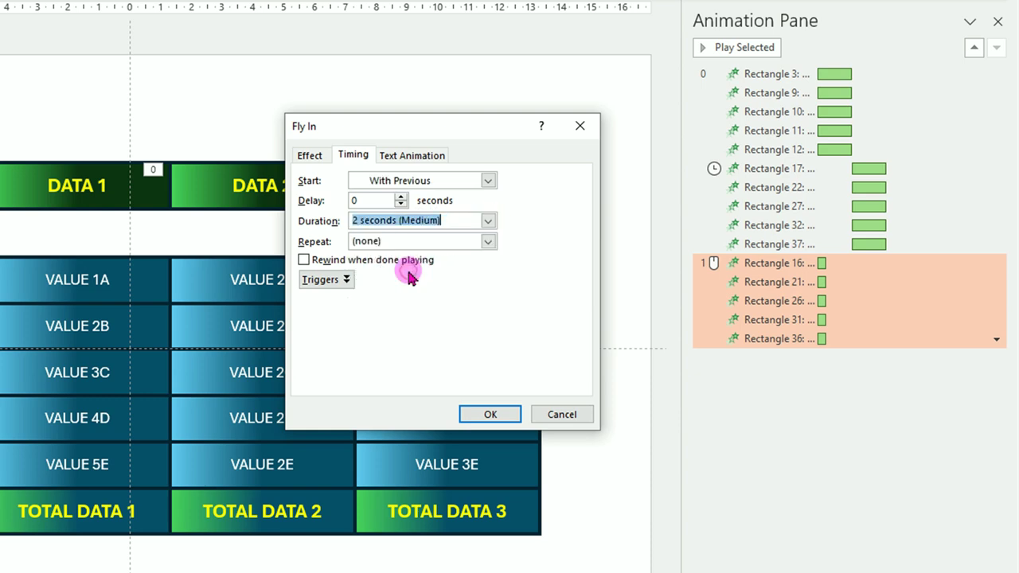
left_click(488, 414)
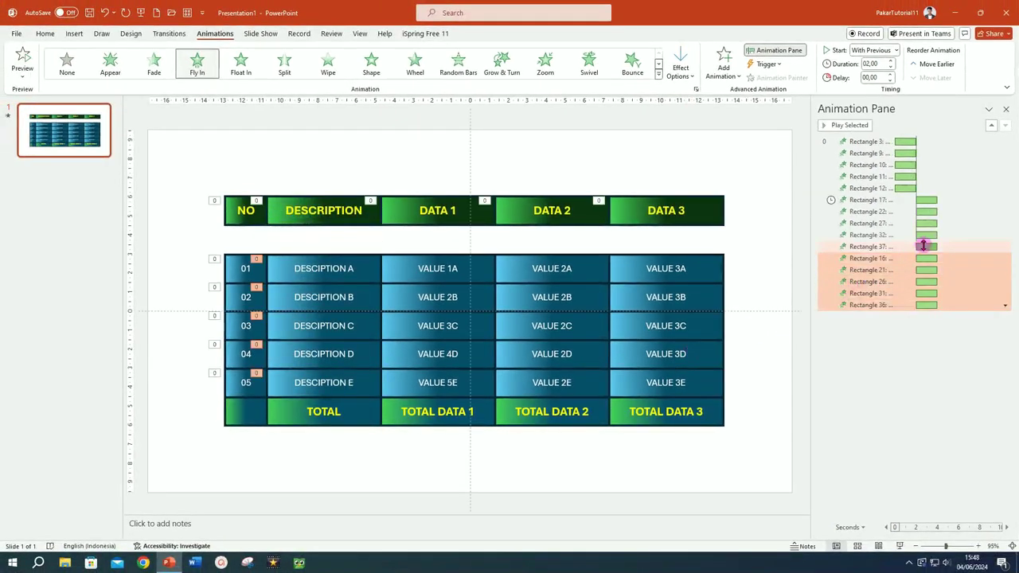
- Drag the DESCRIPTION A–E timeline bars to start at 2,5 s, then select the DATA 1 cells
left_click(377, 272)
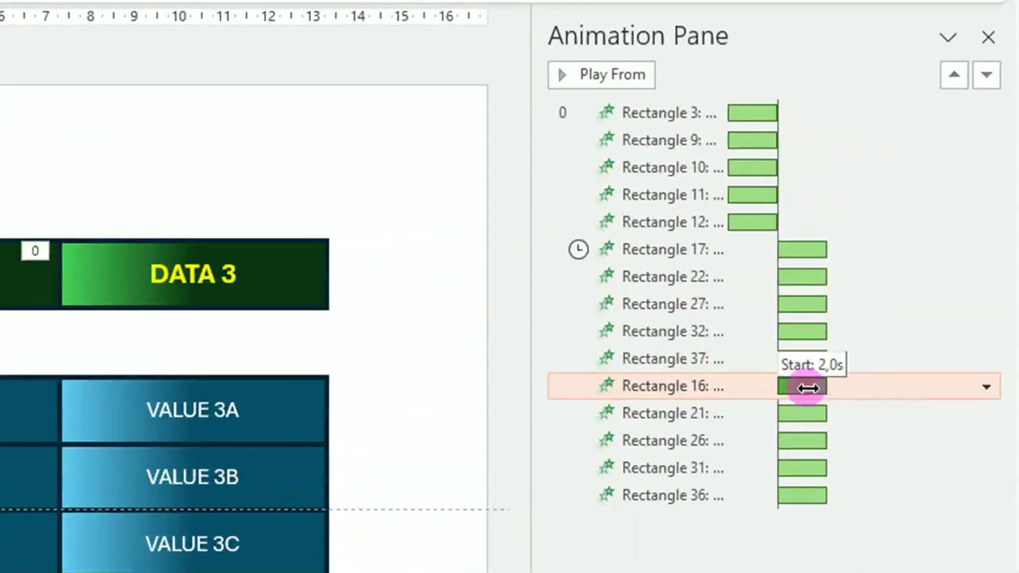
left_click_drag(809, 391, 819, 391)
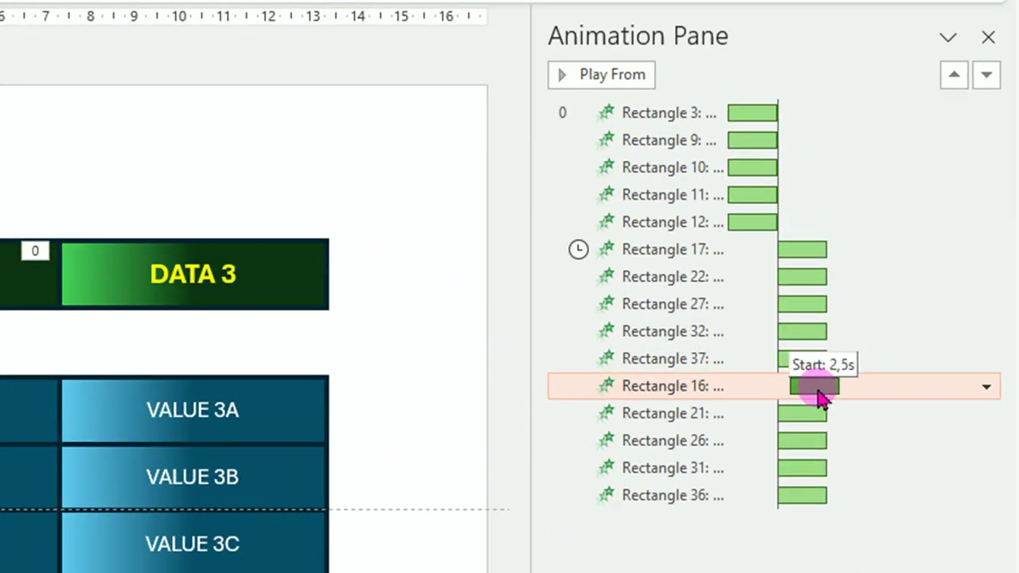
mouse_move(801, 412)
left_mouse_down()
mouse_move(814, 414)
mouse_move(816, 494)
left_mouse_up()
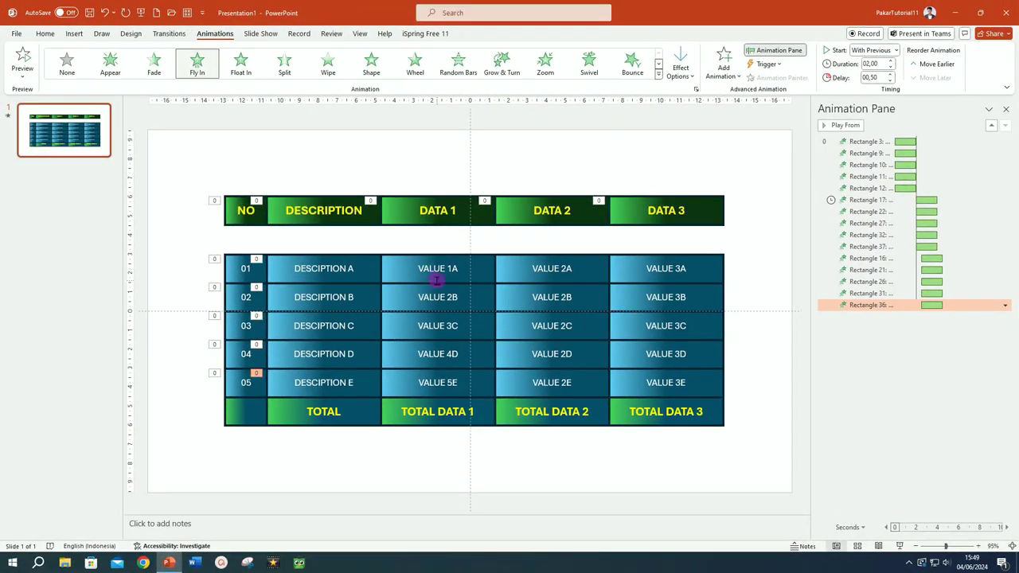
mouse_move(371, 239)
left_mouse_down()
mouse_move(505, 344)
mouse_move(506, 405)
left_mouse_up()
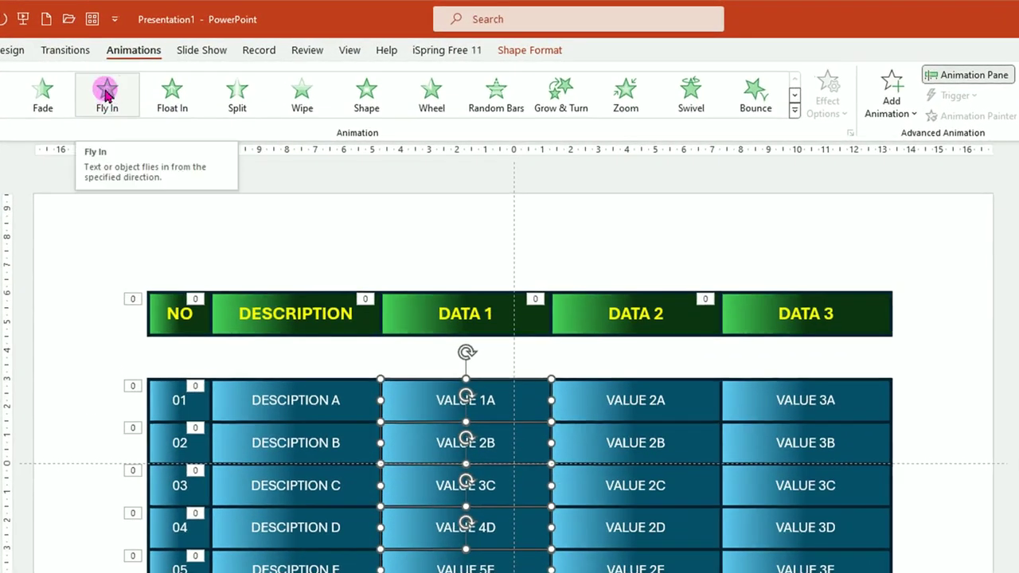
- Apply Fly In from the top to the DATA 1 value cells with a 0.5 sec smooth end
left_click(107, 94)
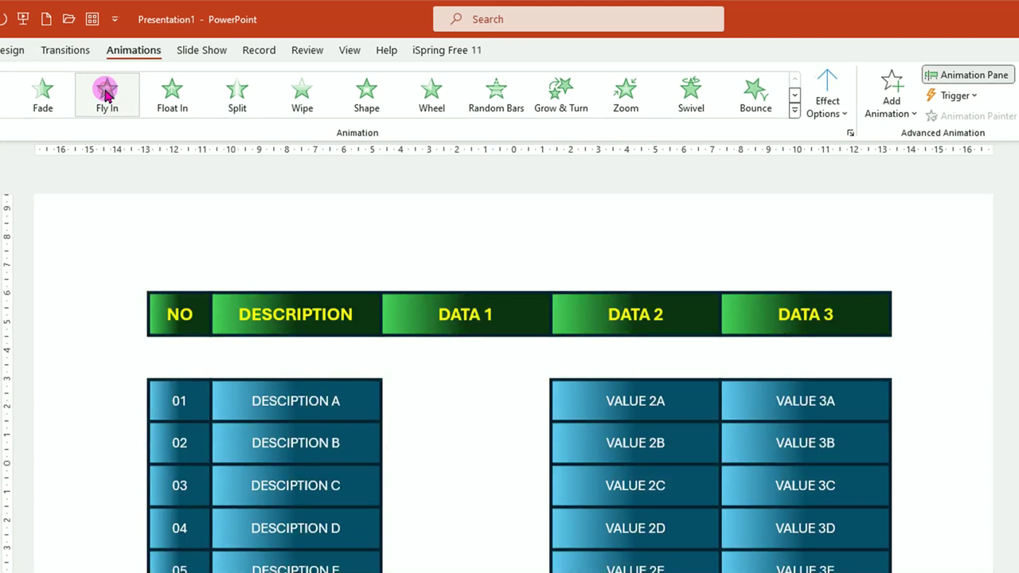
left_click(847, 117)
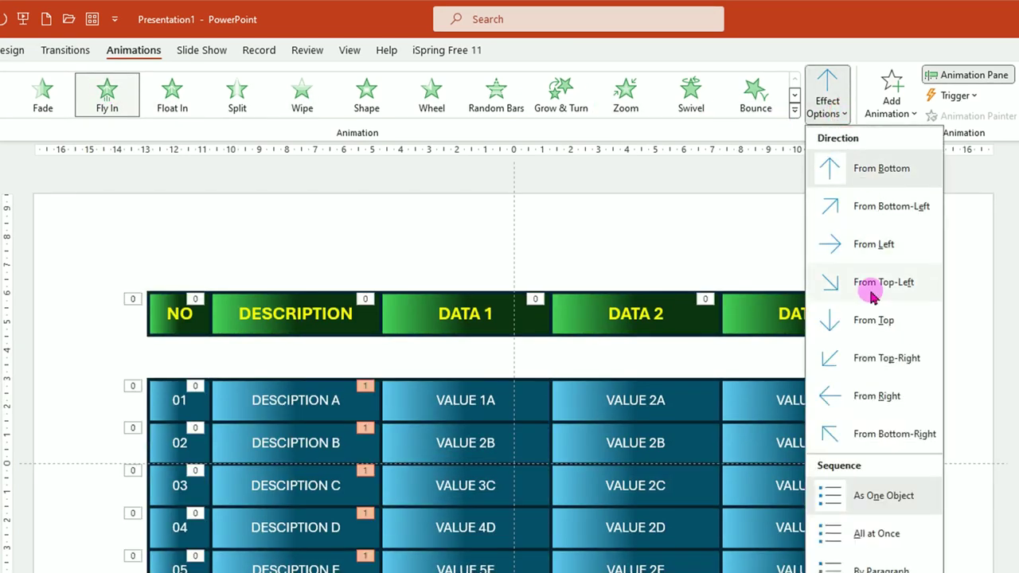
left_click(884, 321)
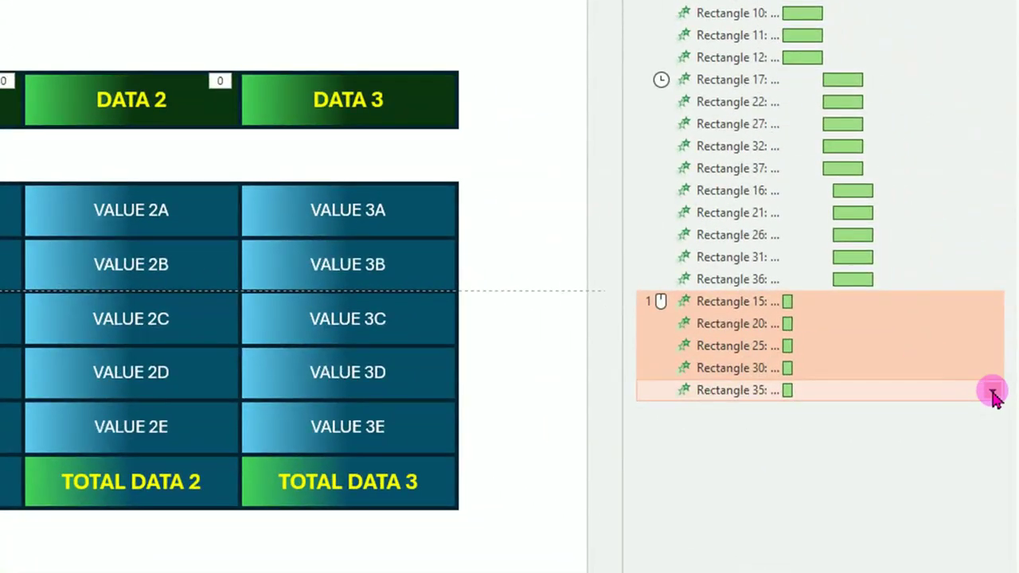
left_click(993, 392)
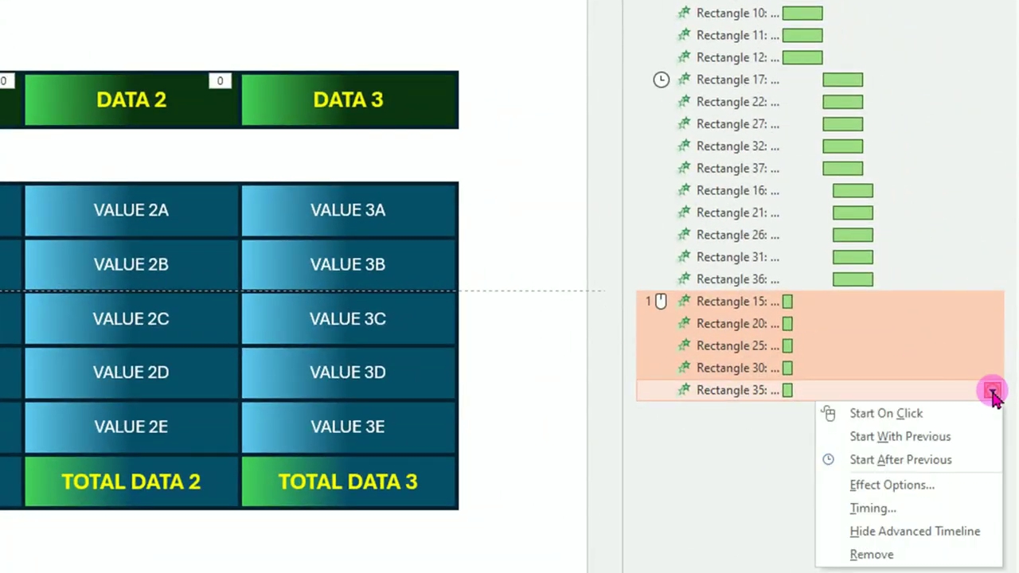
left_click(917, 485)
left_click(288, 169)
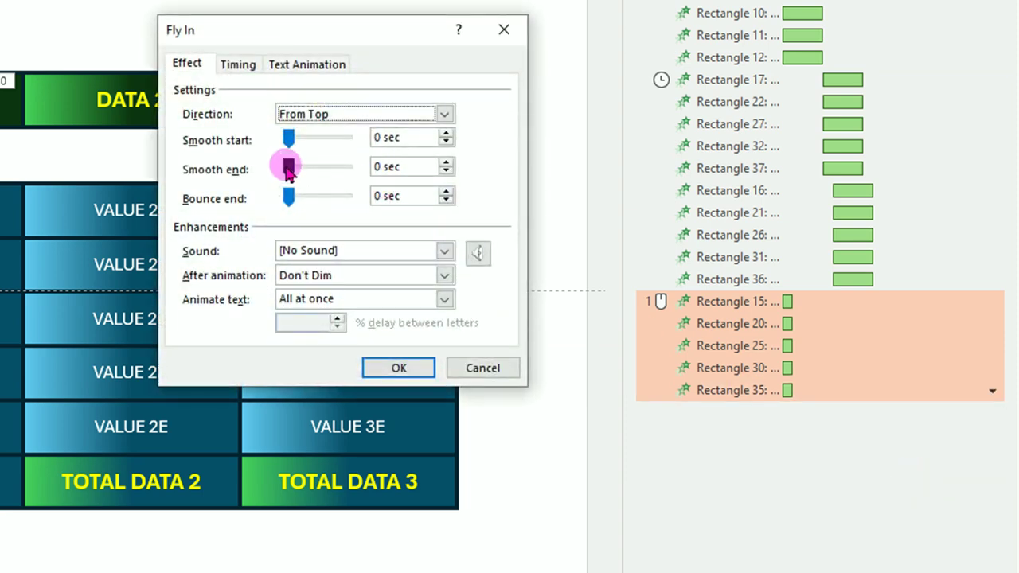
left_click_drag(288, 169, 351, 168)
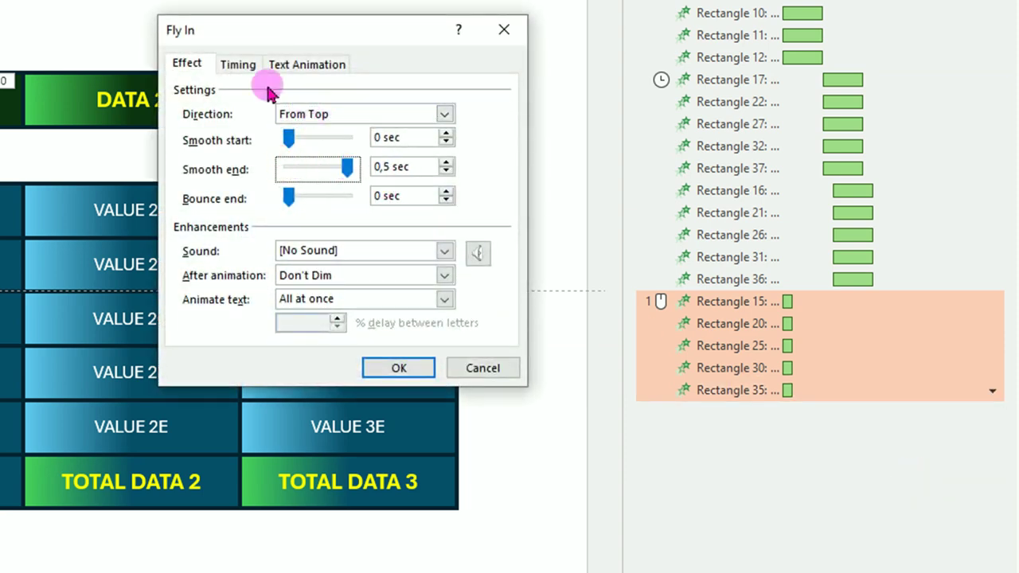
- Set the VALUE 1 animations to start With Previous over 2 seconds
left_click(247, 69)
left_click(395, 95)
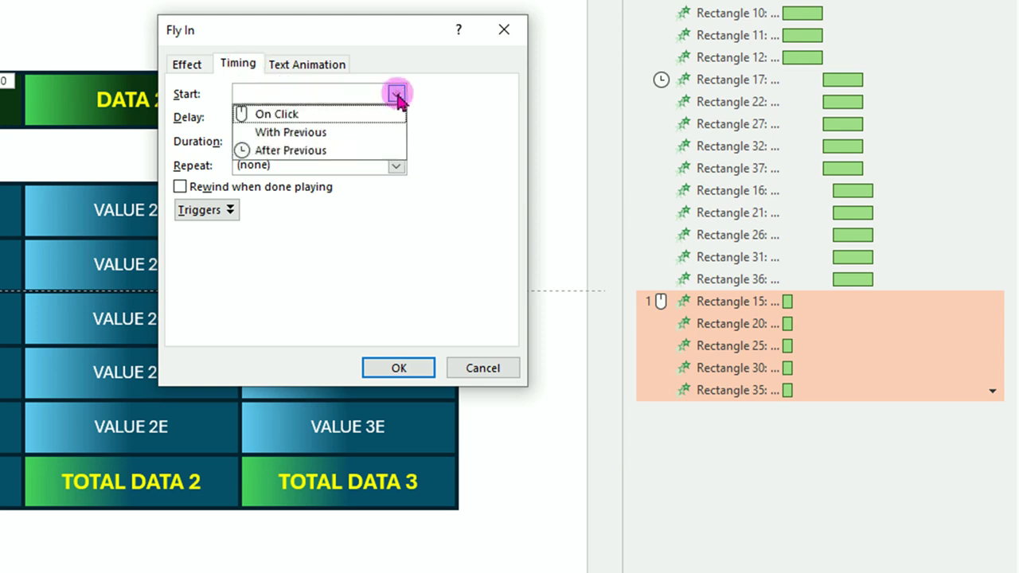
left_click(344, 133)
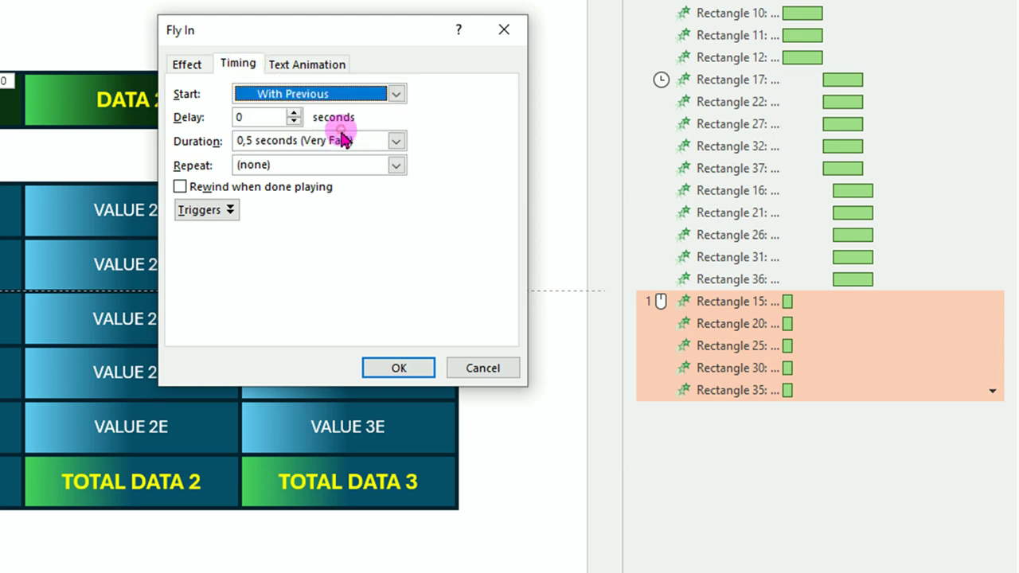
left_click(396, 141)
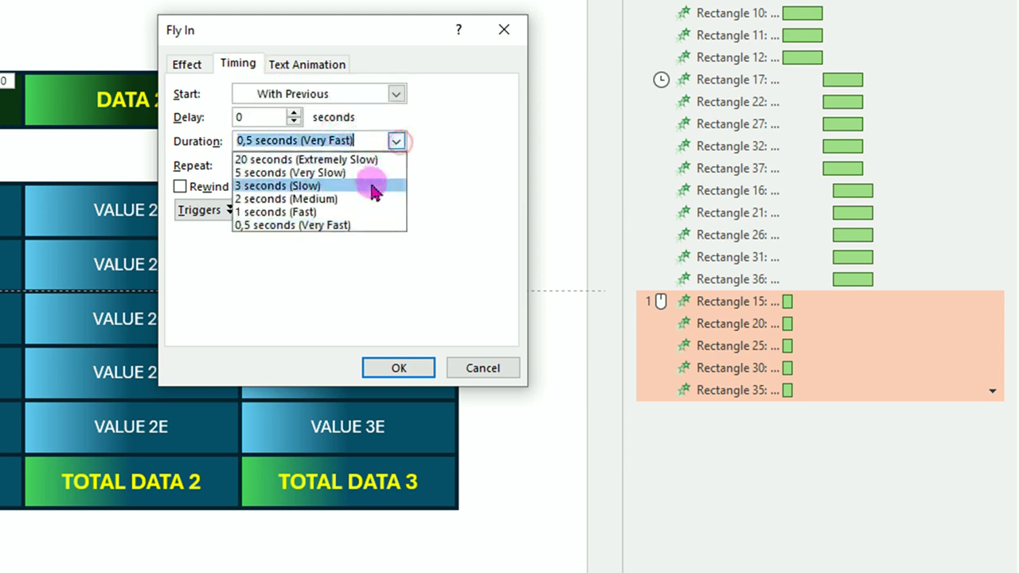
left_click(316, 201)
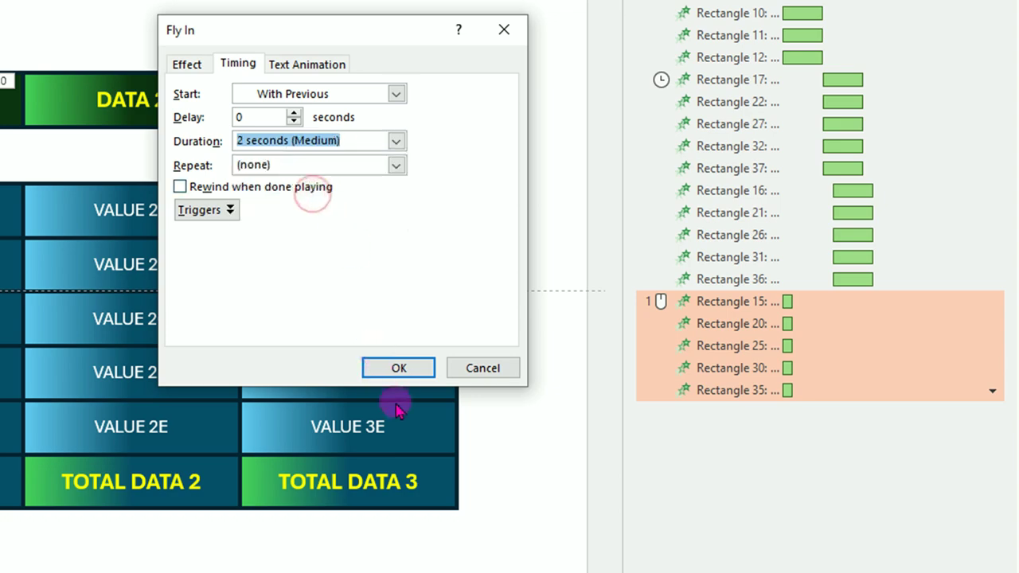
left_click(399, 369)
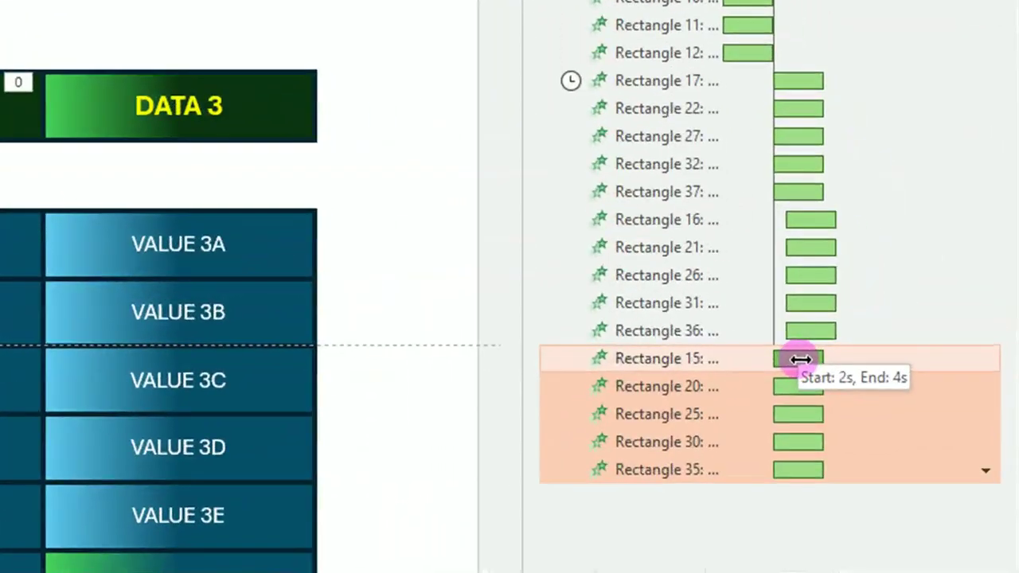
- Shift the VALUE 1 timeline bars to start around 3 s, then select VALUE 2A–2E
left_click_drag(906, 327, 907, 328)
mouse_move(804, 367)
left_mouse_down()
mouse_move(825, 367)
mouse_move(808, 414)
mouse_move(831, 414)
mouse_move(823, 470)
left_mouse_up()
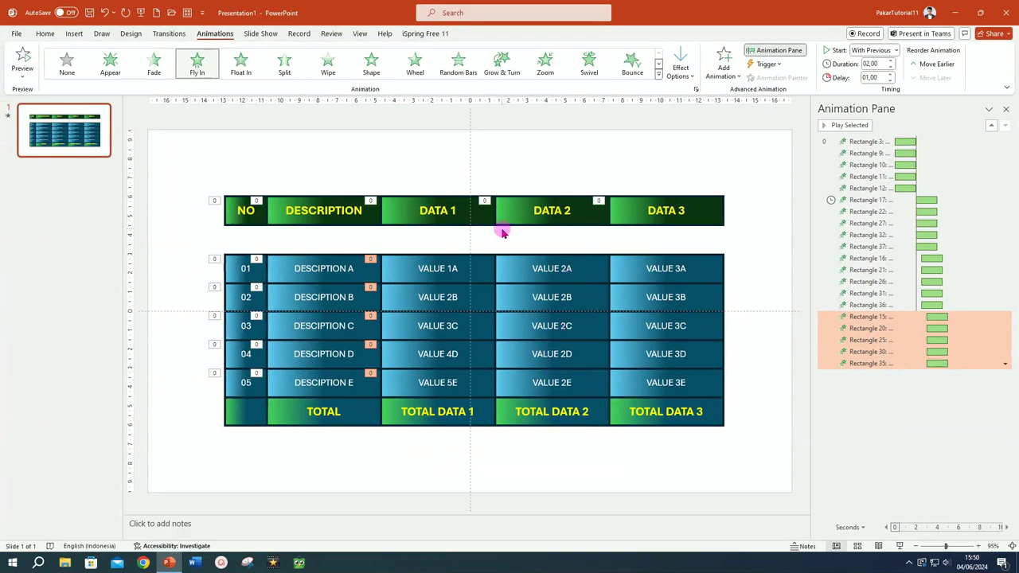
left_click_drag(485, 240, 623, 387)
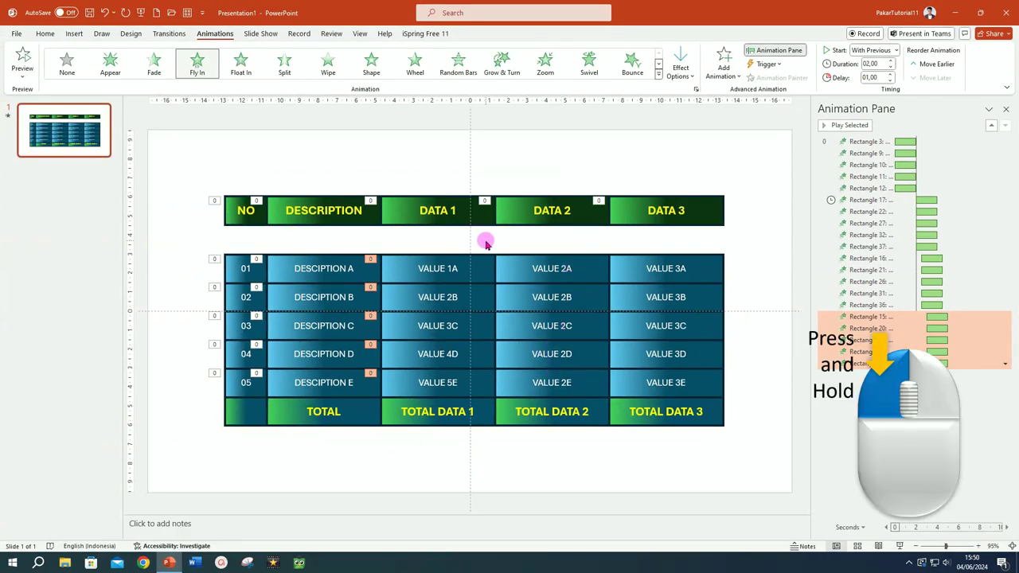
- Apply Fly In from the top to the VALUE 2A–2E cells
left_click_drag(623, 388, 626, 405)
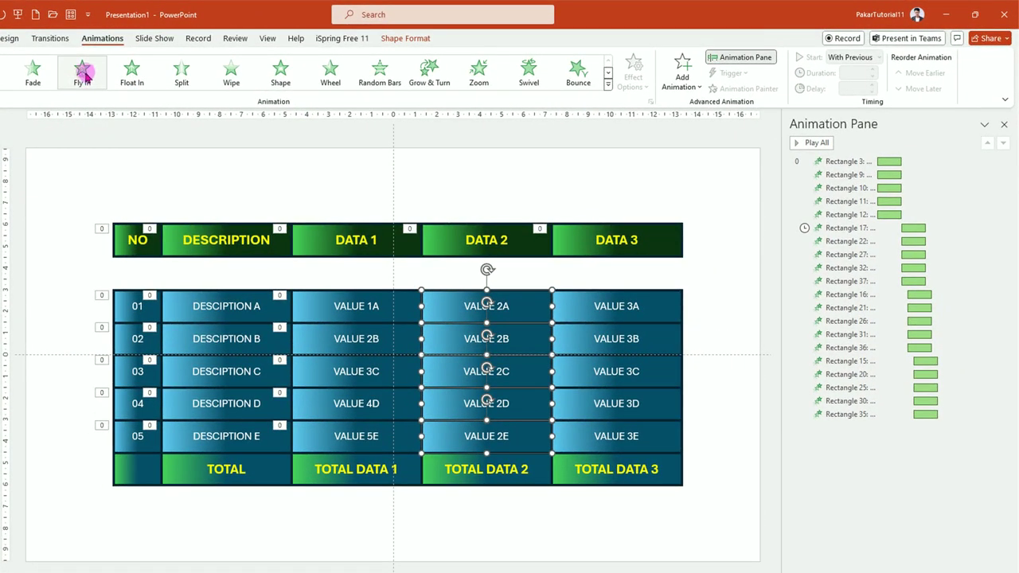
left_click(83, 73)
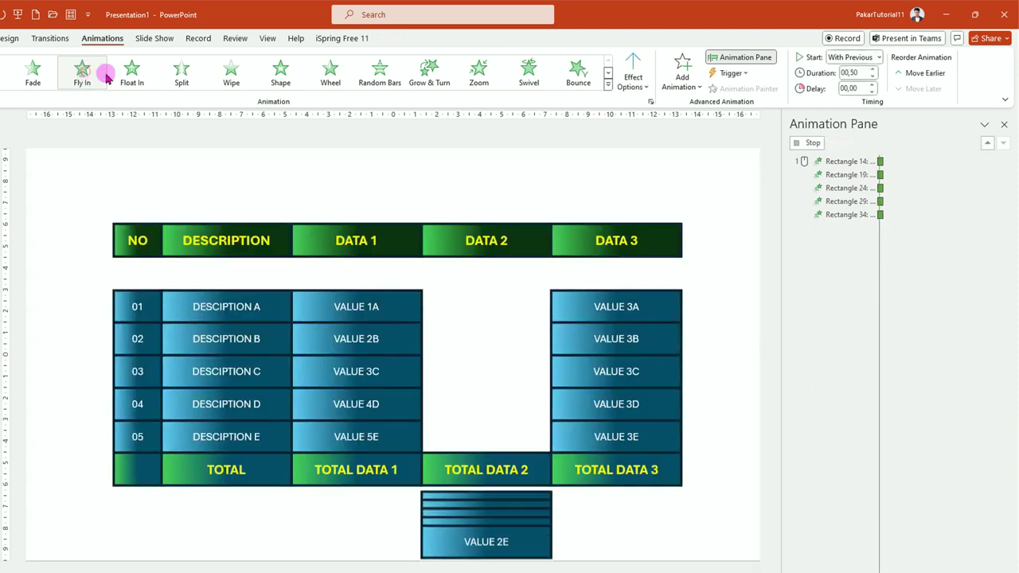
left_click(649, 86)
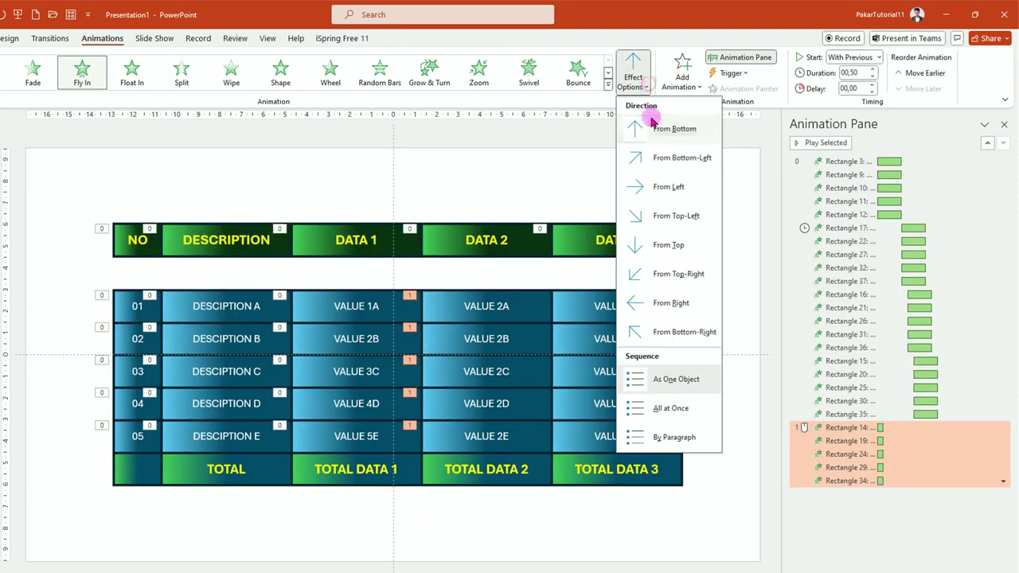
left_click(659, 234)
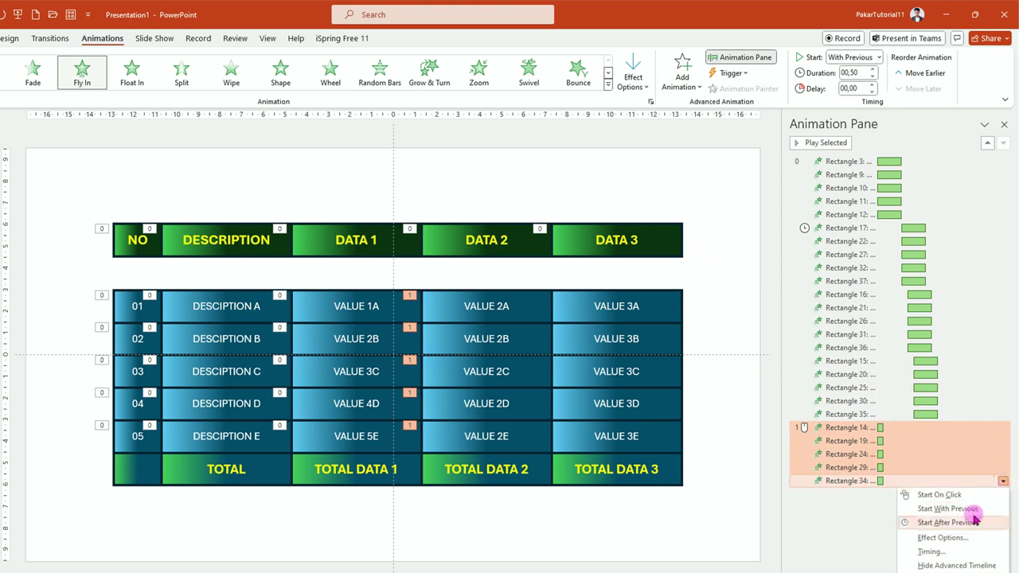
- Time VALUE 2 With Previous over 2 seconds, delay it to 3.5 s, then select VALUE 3A–3E
left_click(953, 538)
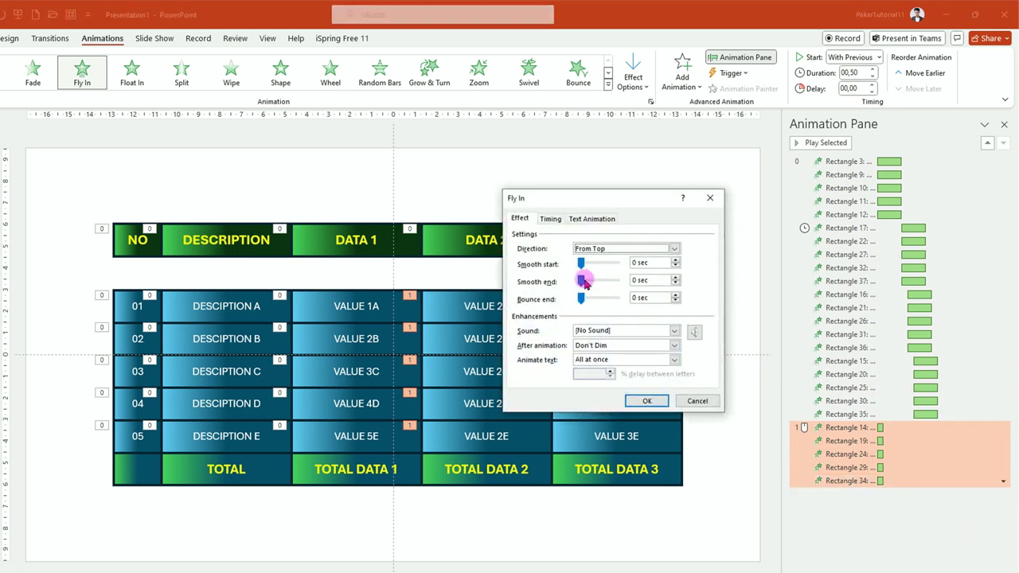
left_click(551, 219)
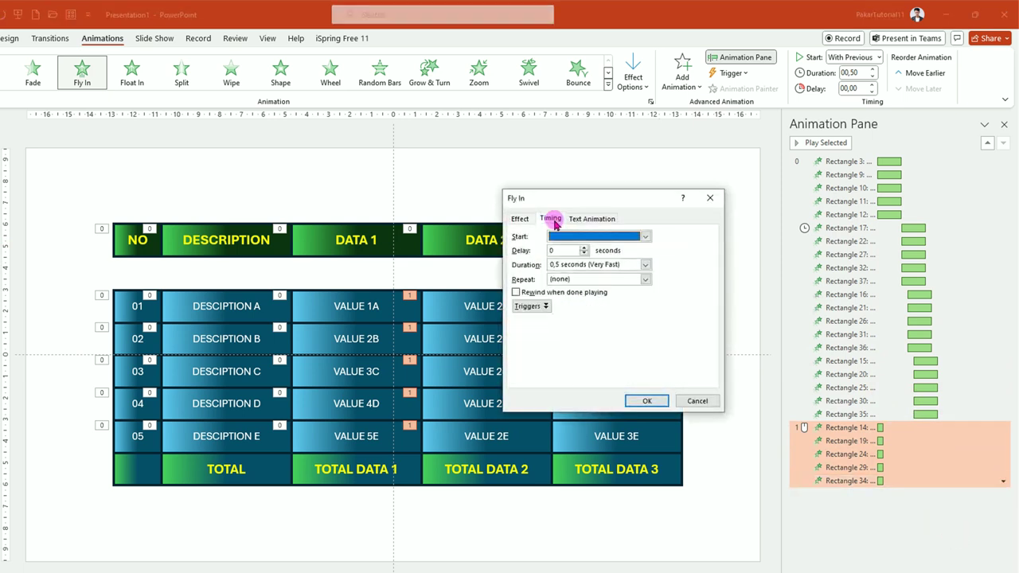
left_click(644, 237)
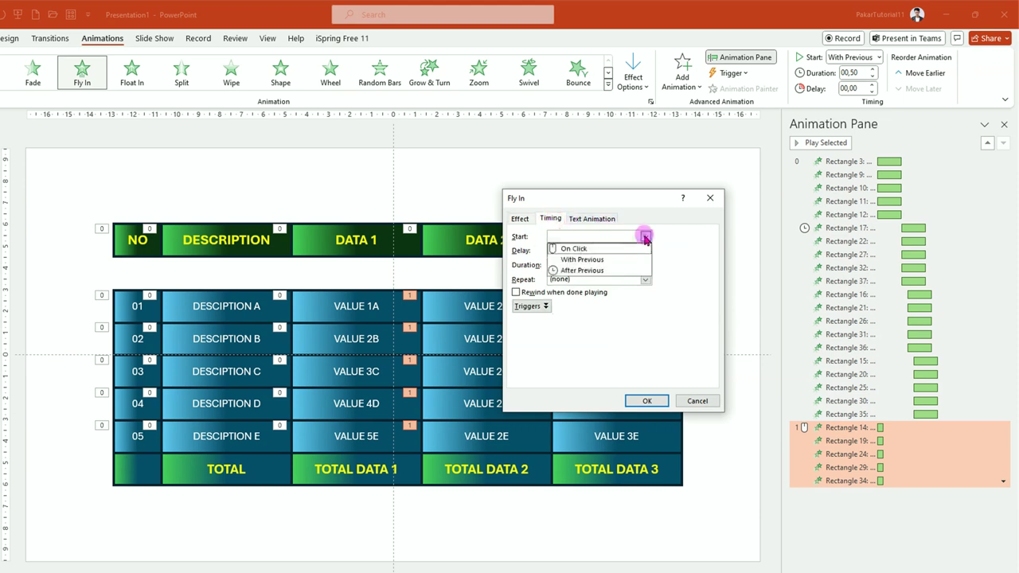
left_click(606, 260)
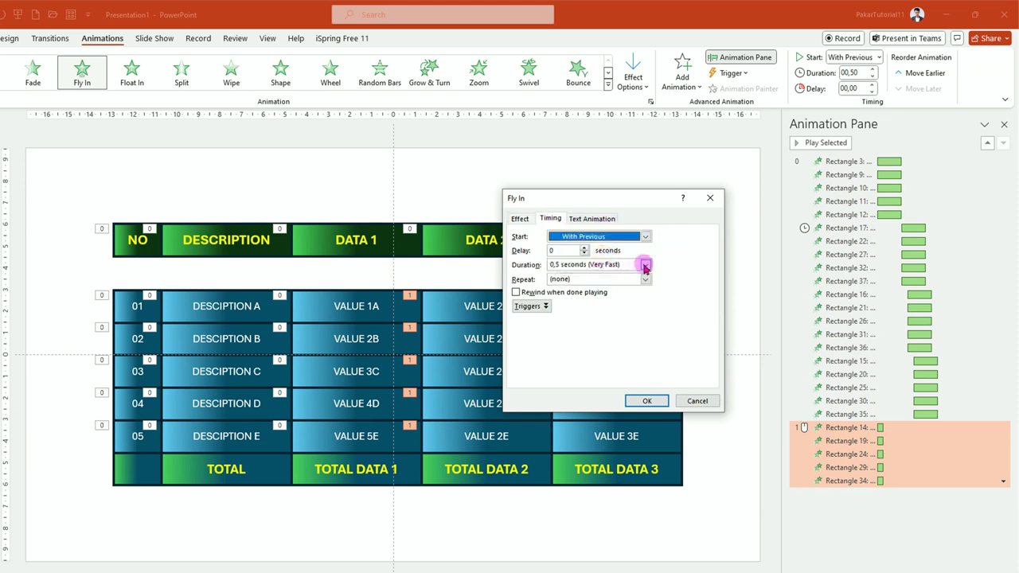
left_click(645, 266)
left_click(607, 300)
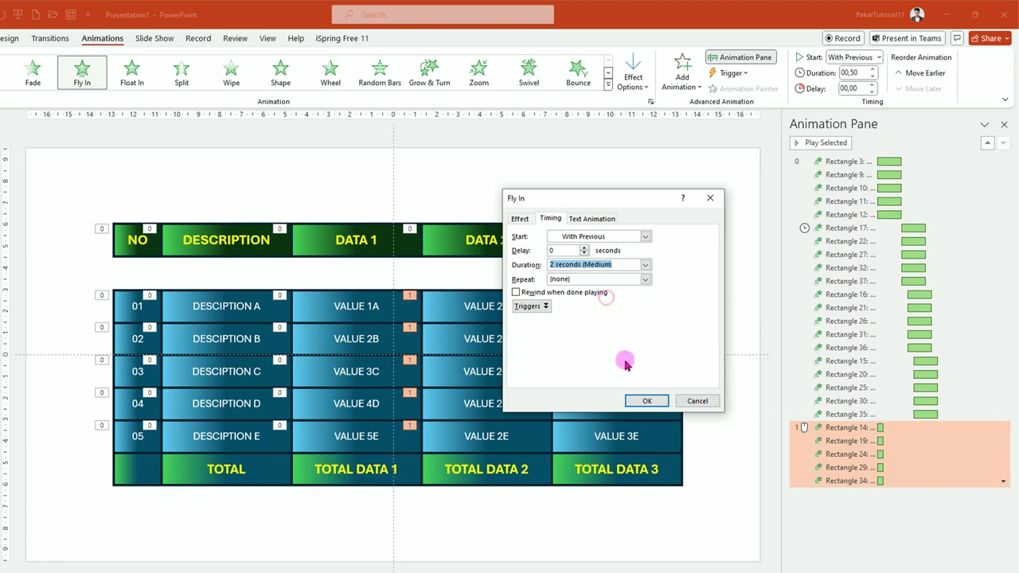
left_click(647, 402)
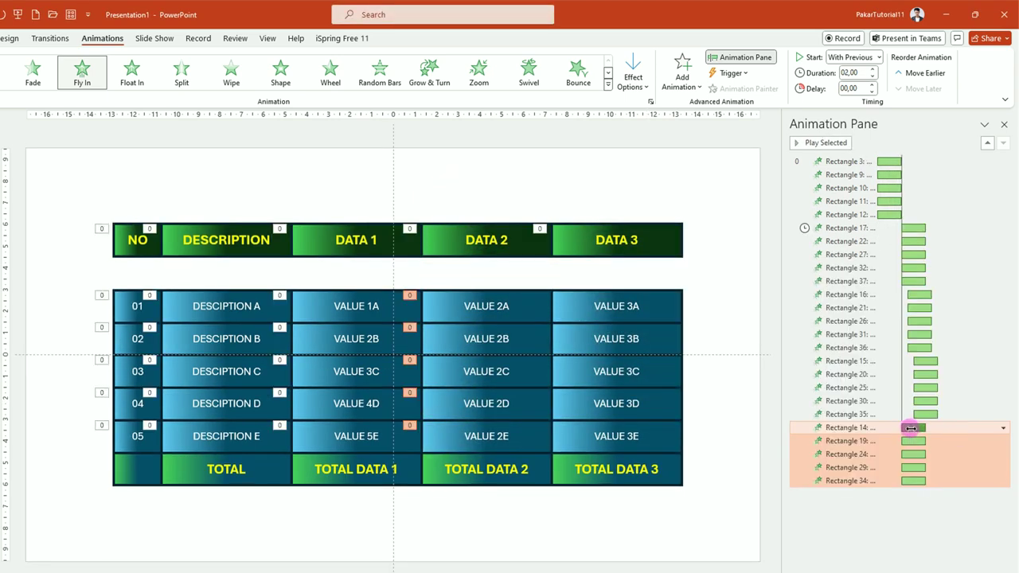
left_click_drag(929, 433, 932, 481)
left_click_drag(539, 275, 704, 465)
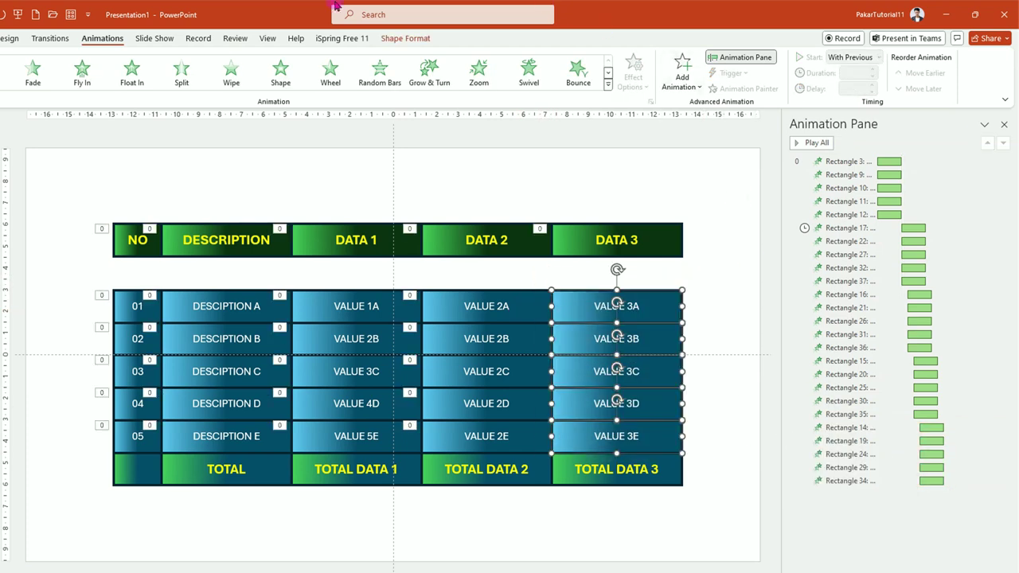
- Apply Fly In from the top to the VALUE 3A–3E cells
left_click(82, 71)
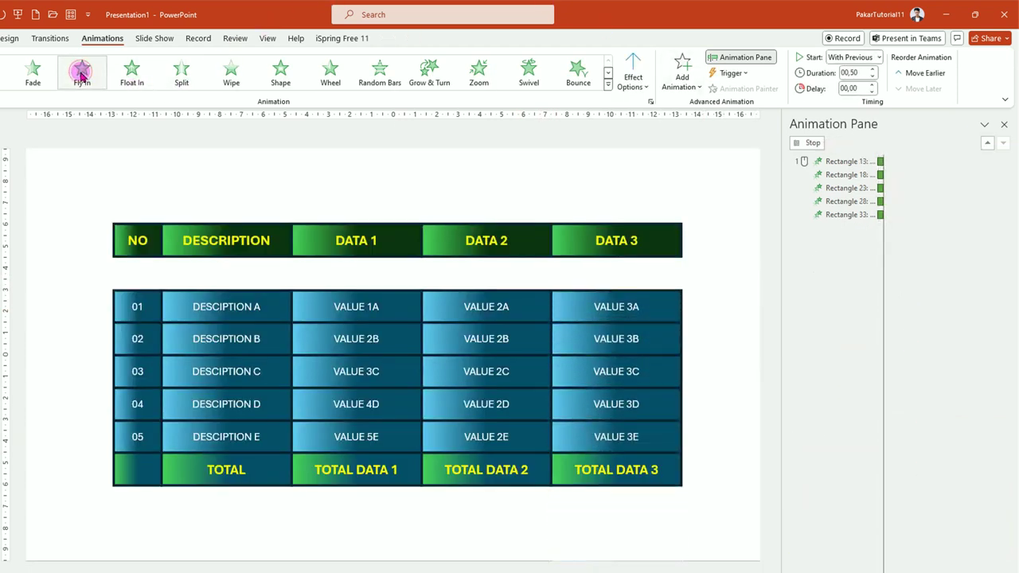
left_click(645, 86)
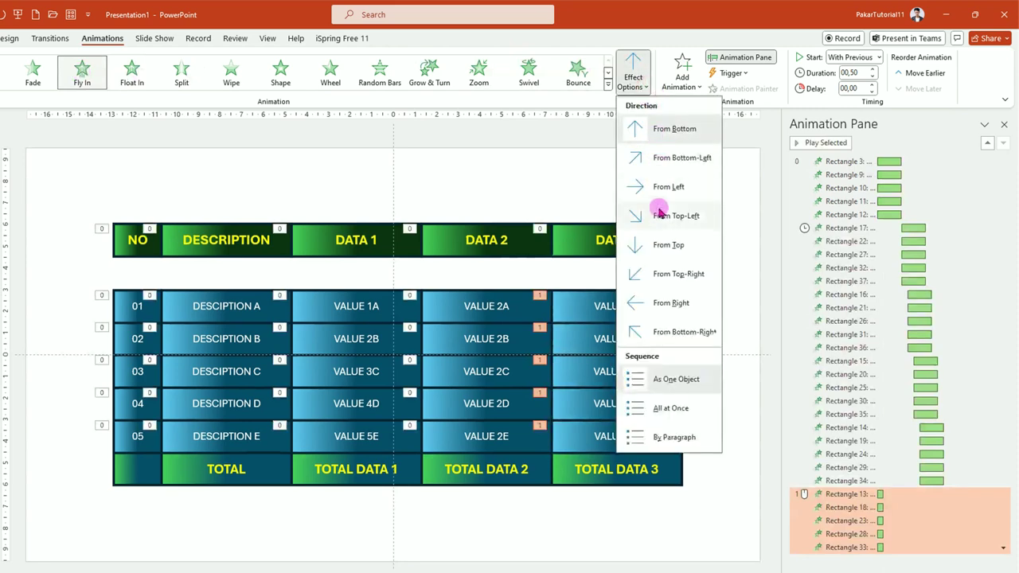
left_click(664, 242)
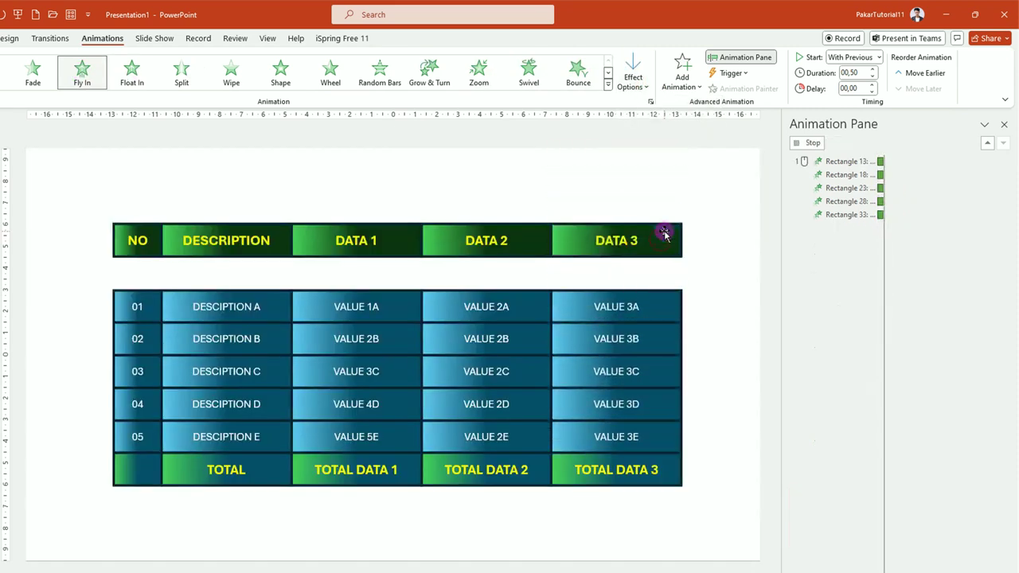
- Time VALUE 3 With Previous over 2 seconds and drag its bars to a 2 s delay
left_click(1003, 549)
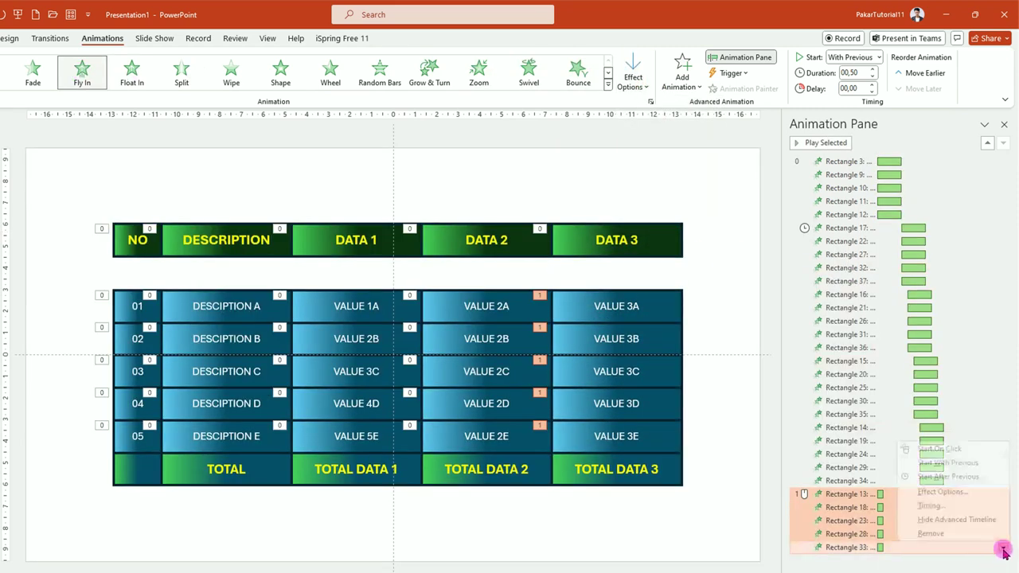
left_click(967, 492)
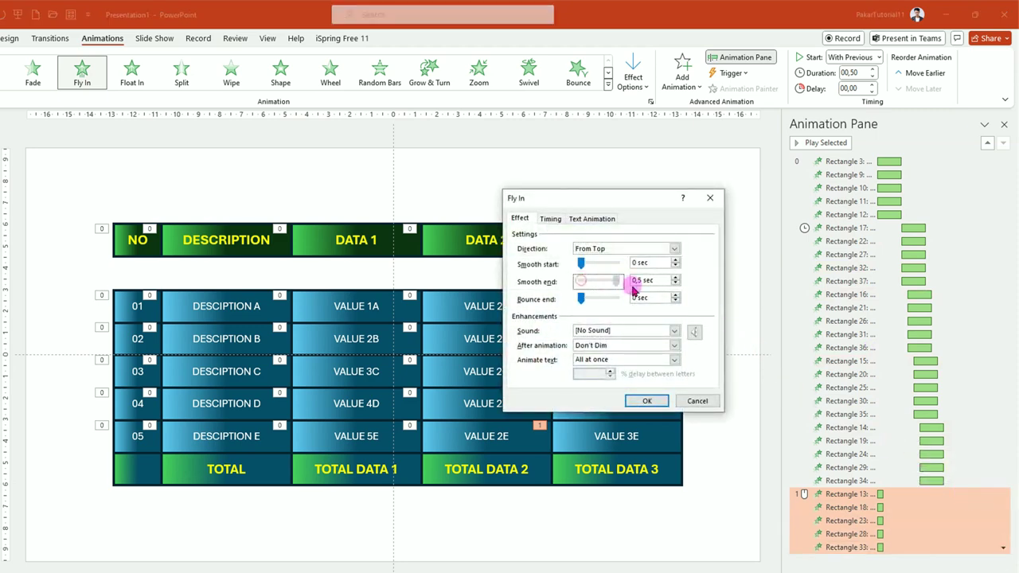
left_click(551, 219)
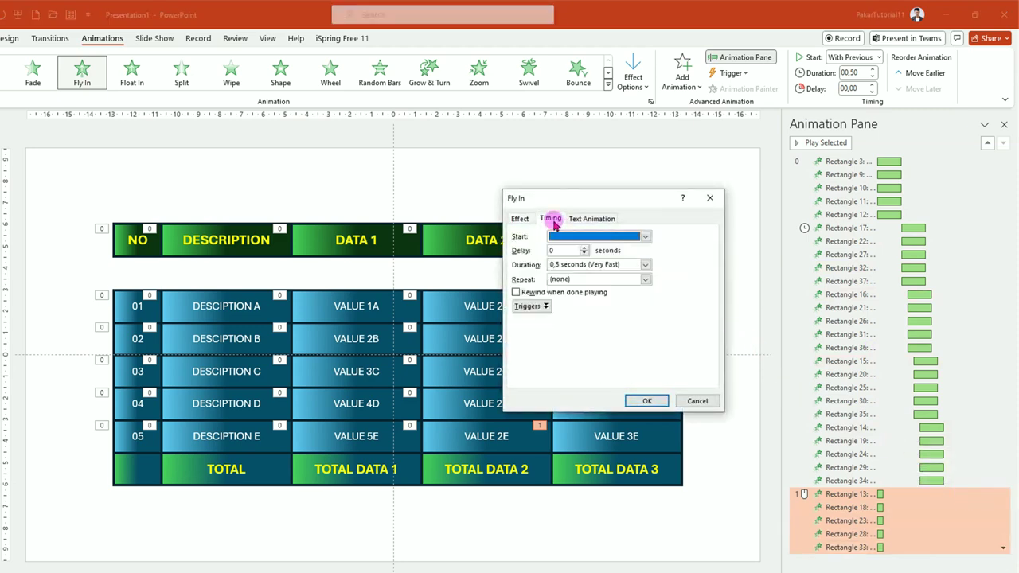
left_click(645, 239)
left_click(621, 256)
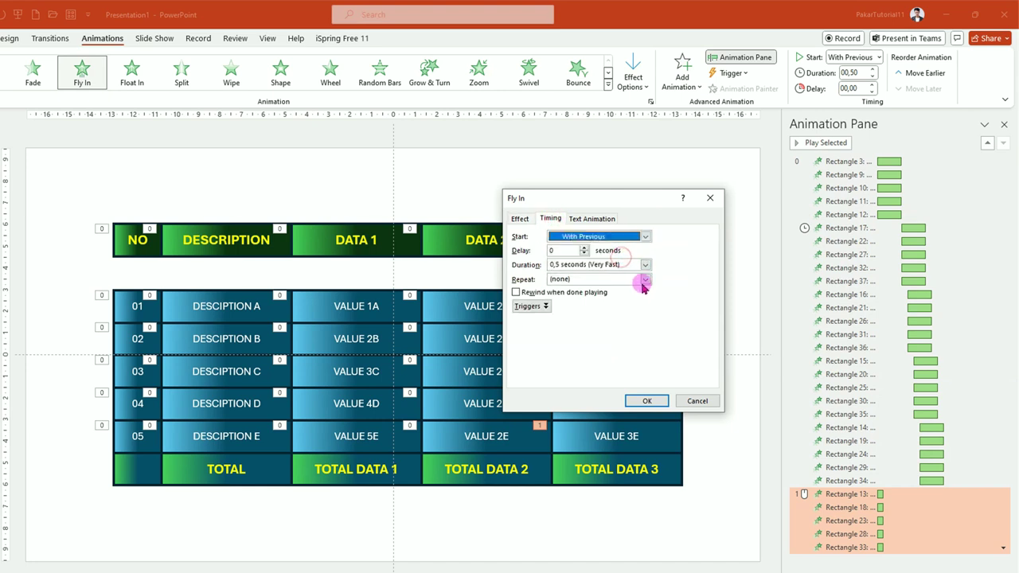
left_click(646, 266)
left_click(613, 301)
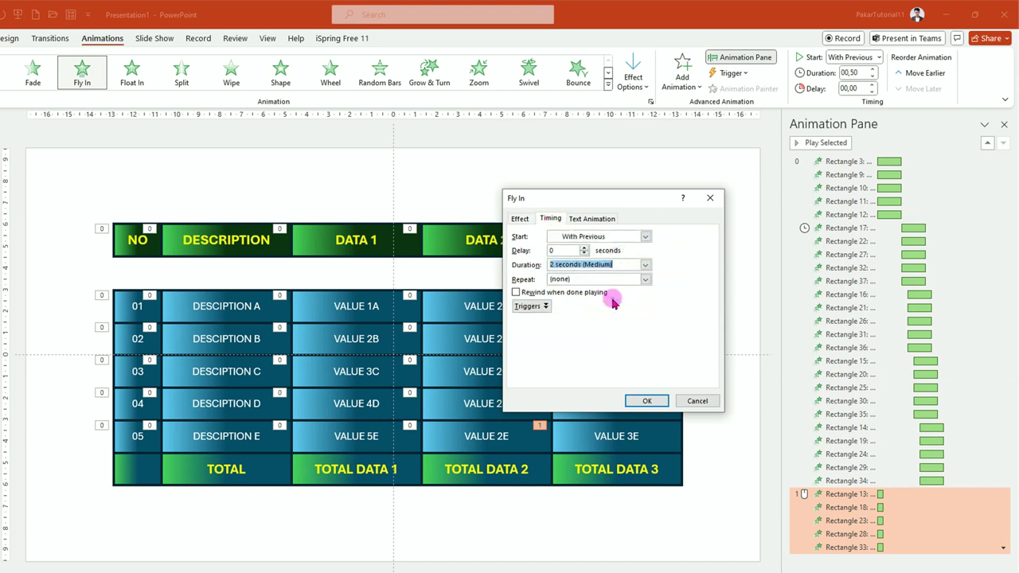
left_click(649, 401)
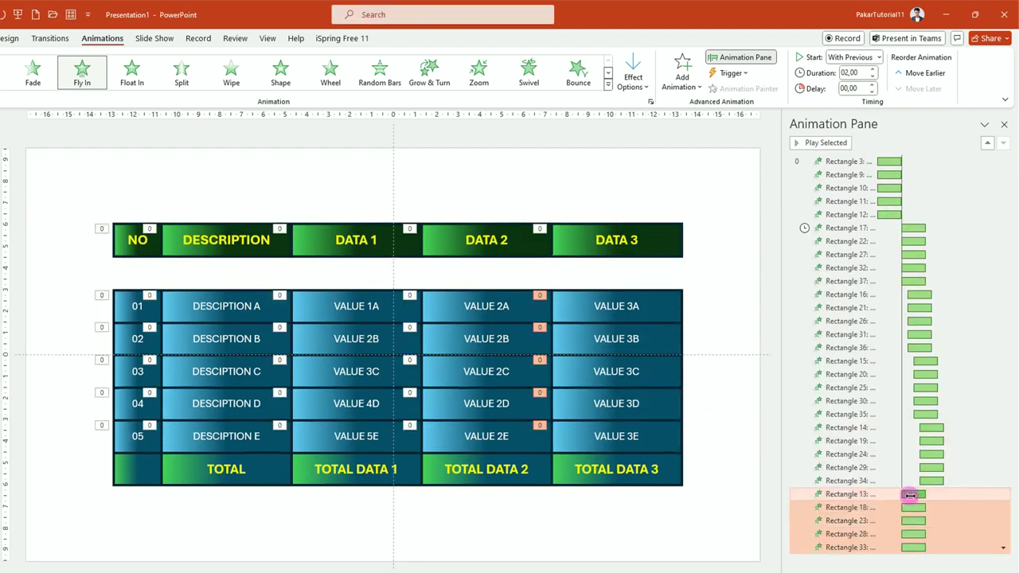
left_click_drag(937, 498, 944, 534)
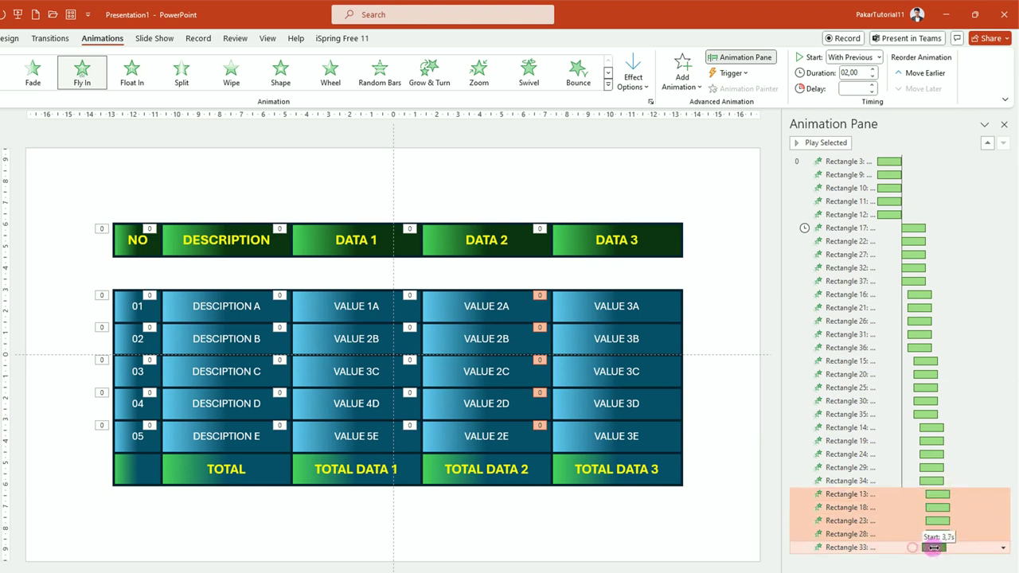
left_click_drag(939, 547, 938, 548)
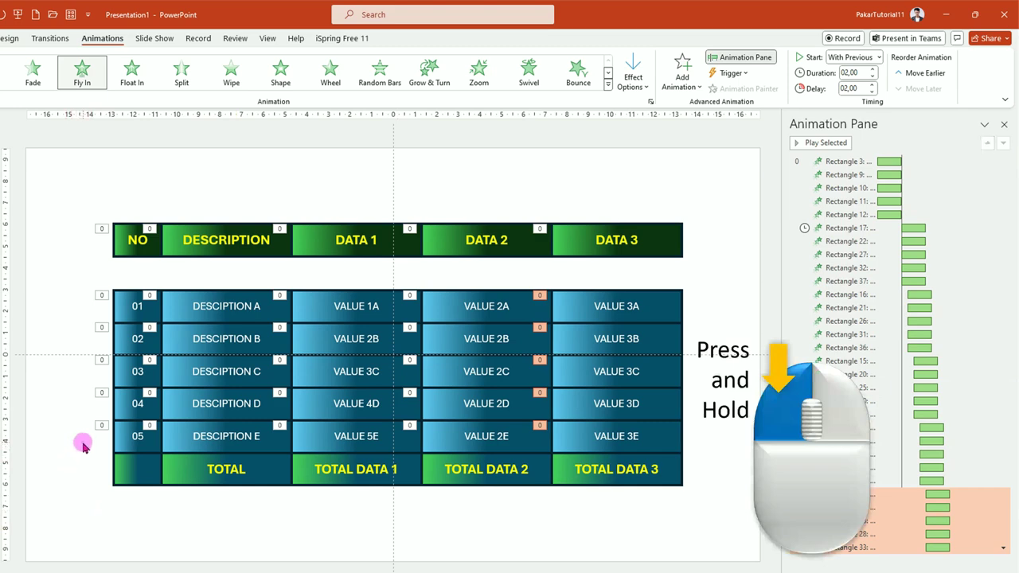
- Apply Fly In from the left to the TOTAL row cells
left_click_drag(83, 444, 697, 505)
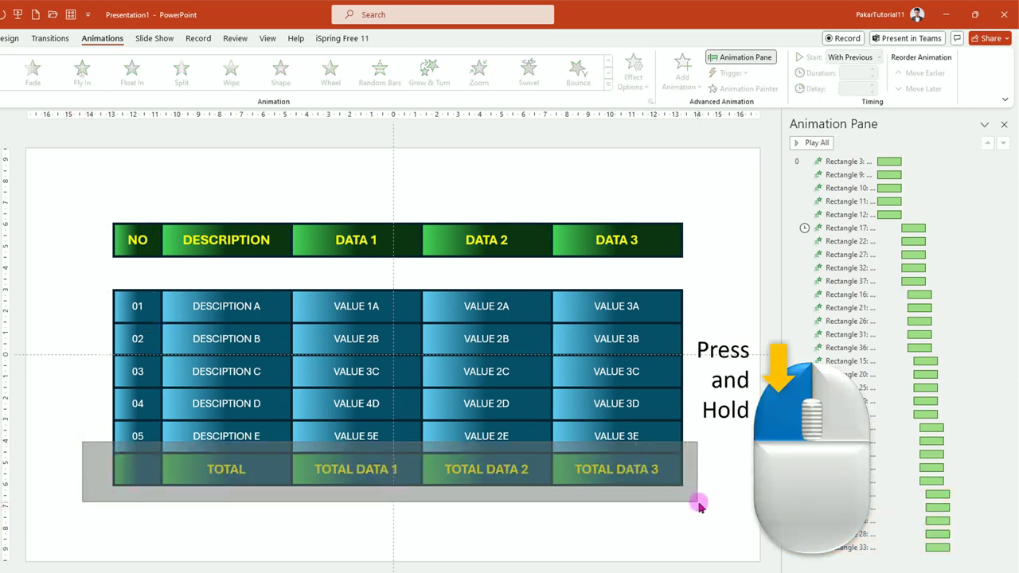
left_click(83, 73)
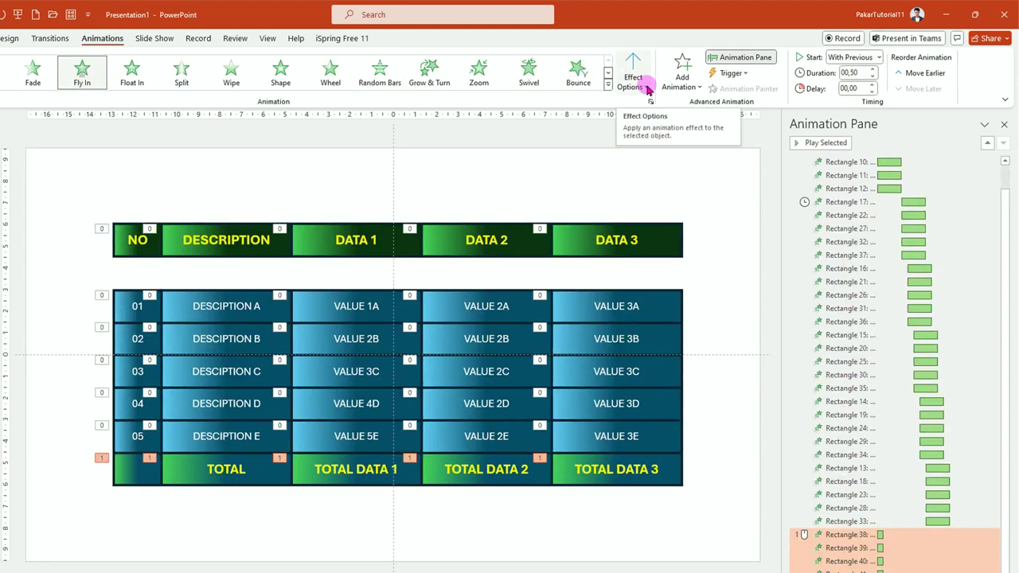
left_click(646, 86)
left_click(679, 188)
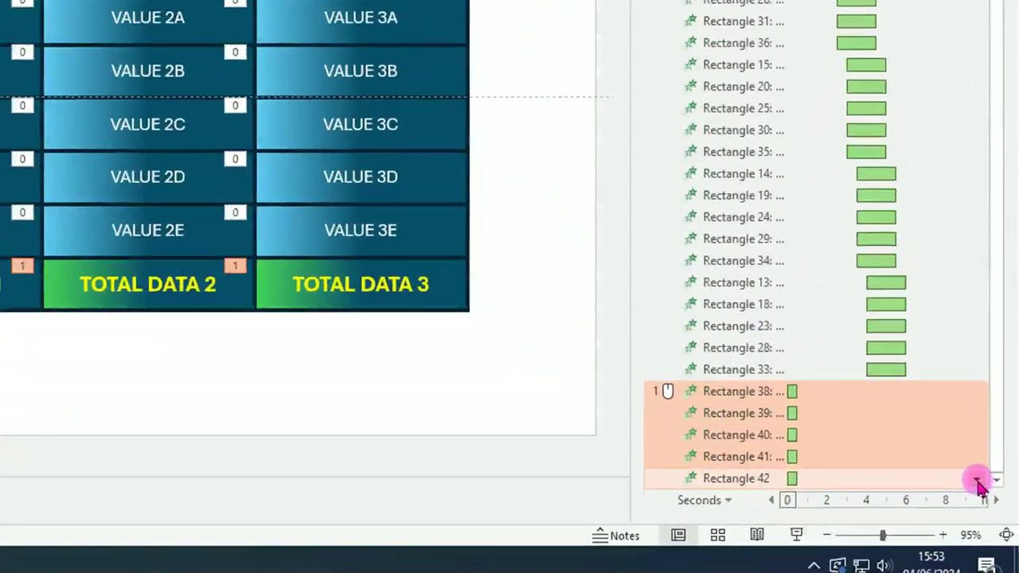
- Set the TOTAL row animations to start With Previous over 3 seconds (Slow)
left_click(990, 570)
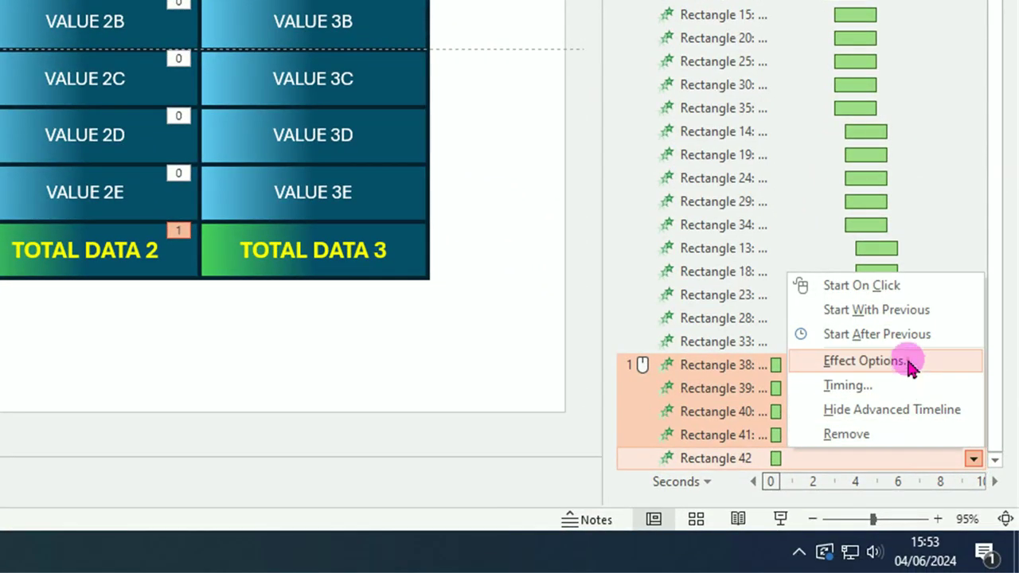
left_click(909, 371)
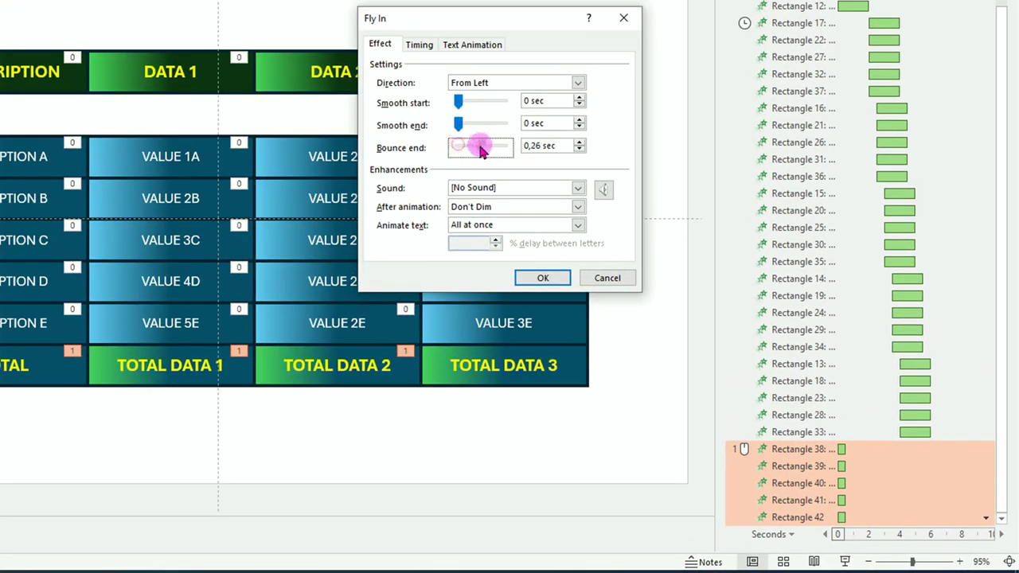
left_click(421, 45)
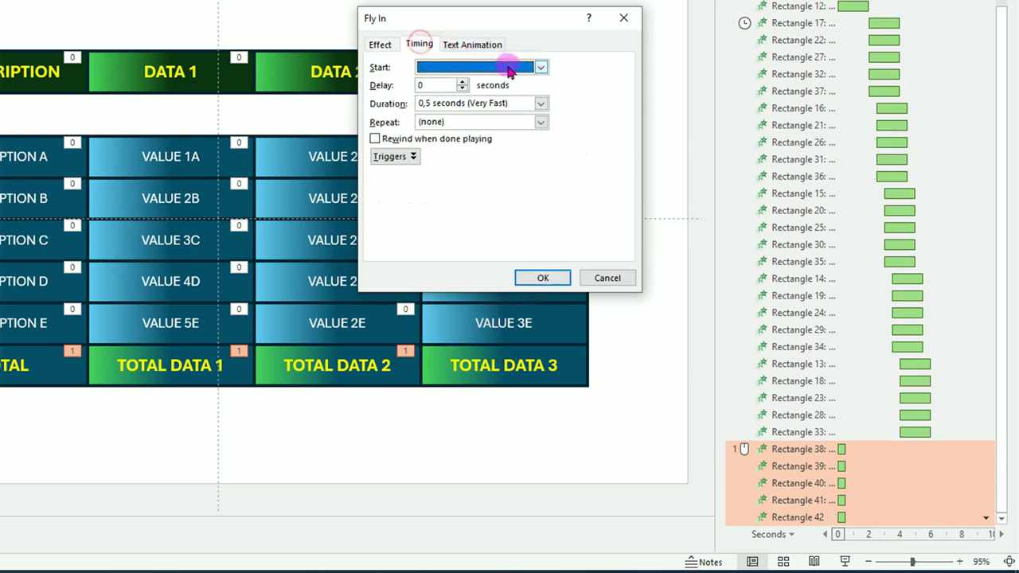
left_click(541, 69)
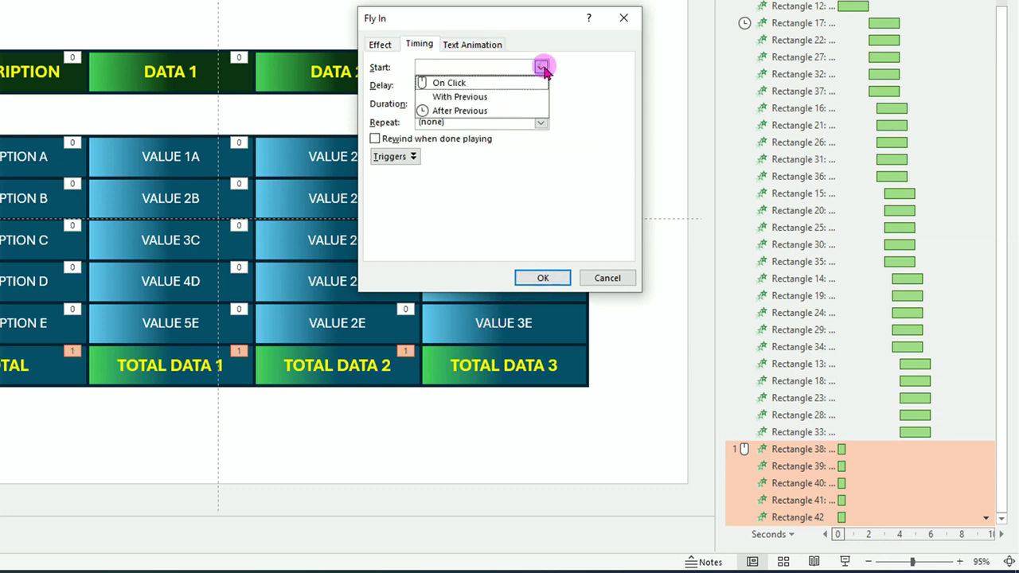
left_click(505, 98)
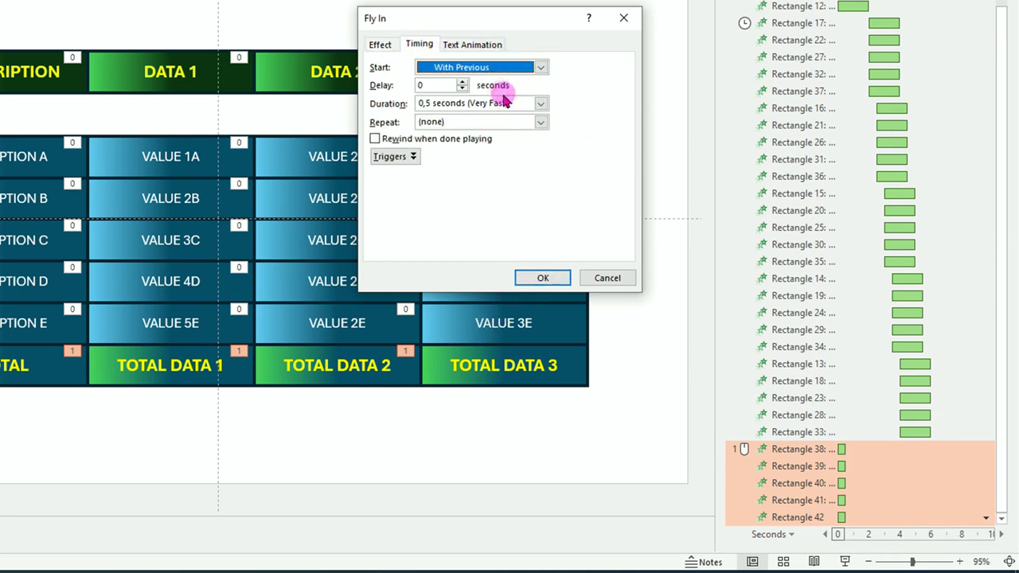
left_click(542, 103)
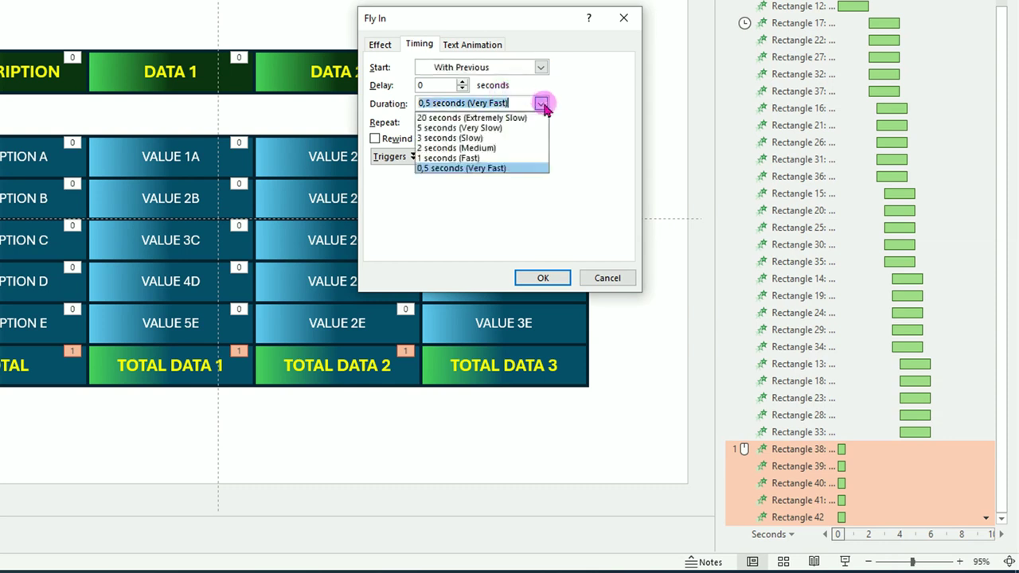
left_click(492, 139)
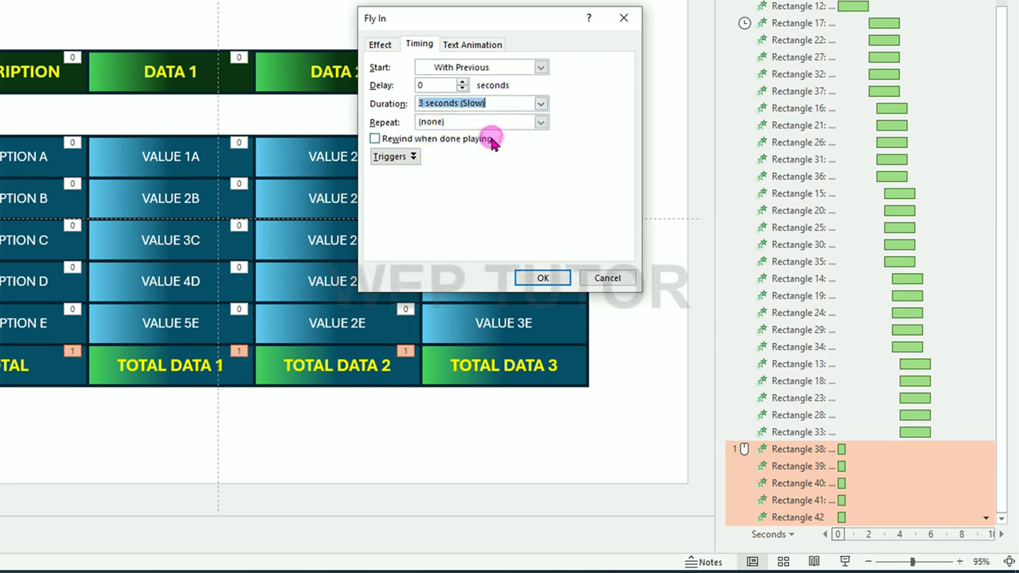
left_click(545, 279)
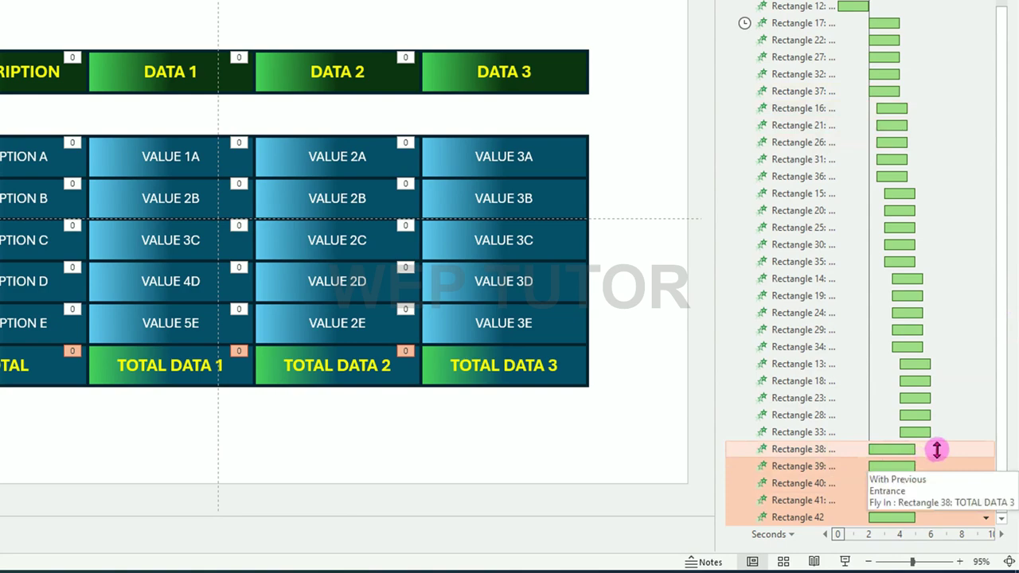
- Make the Rectangle 38 animation start After Previous
left_click(937, 450)
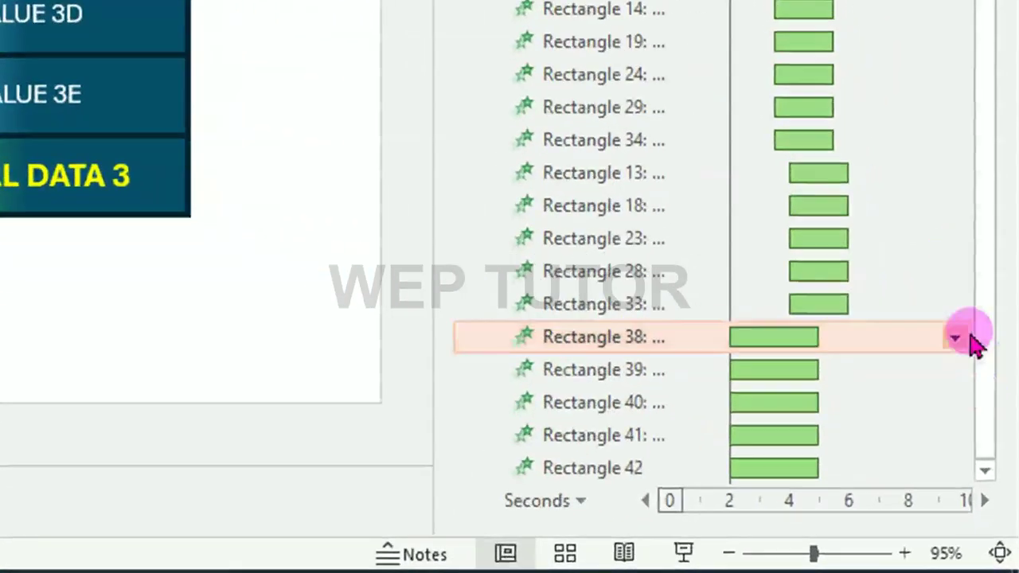
left_click(986, 450)
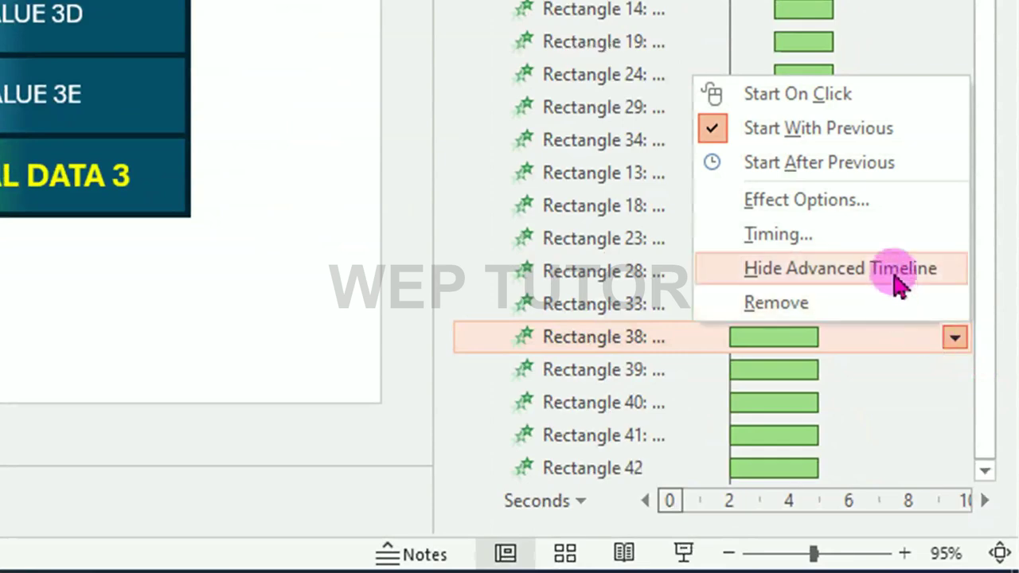
left_click(817, 164)
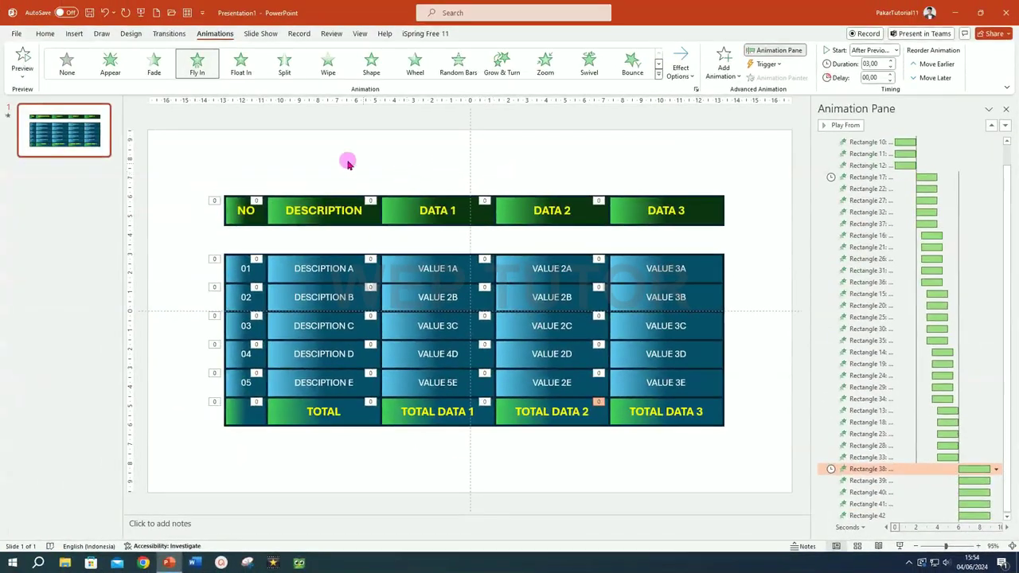
- Drag the header row down onto the table body and nudge the TOTAL row down slightly
left_click_drag(203, 173, 785, 250)
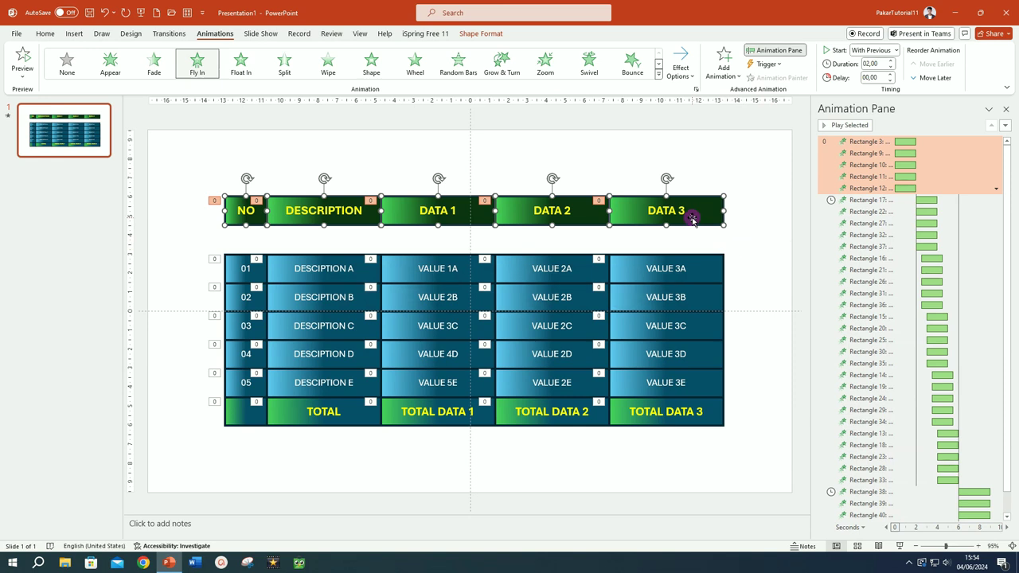
left_click_drag(693, 219, 692, 246)
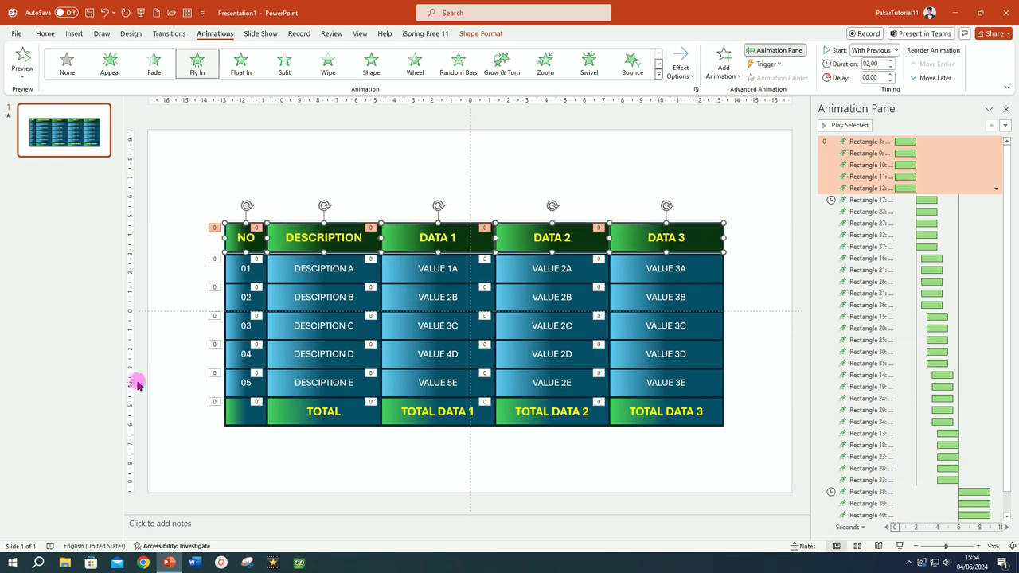
mouse_move(192, 398)
left_mouse_down()
mouse_move(505, 448)
mouse_move(801, 471)
left_mouse_up()
key("ctrl+Down")
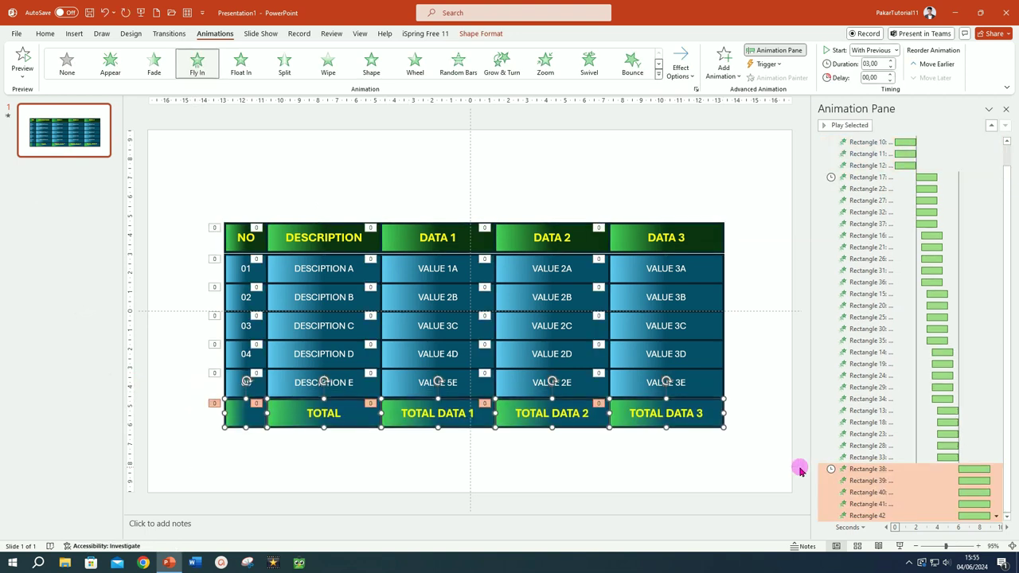
left_click(187, 292)
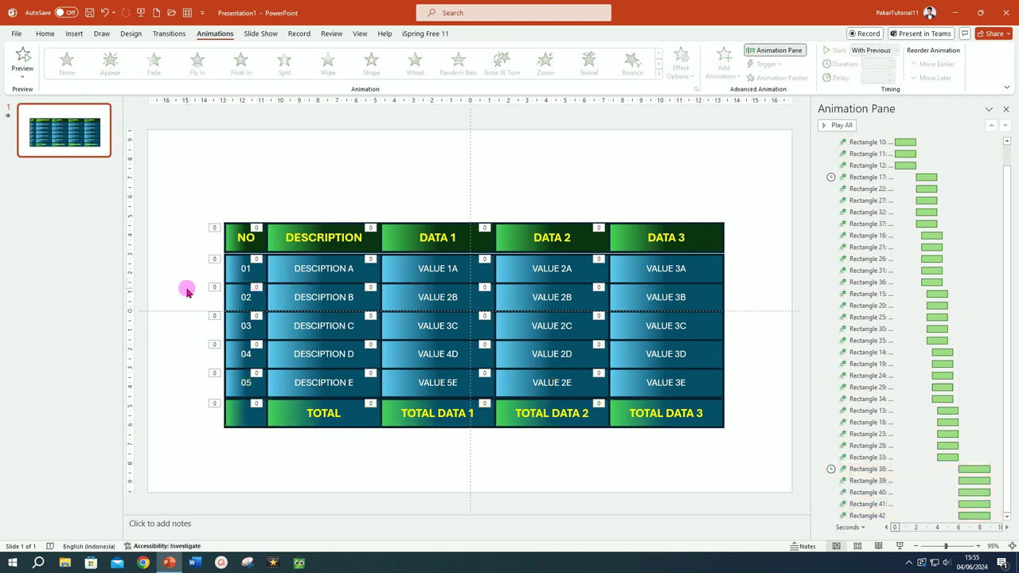
- Select every shape in the table for shape formatting
left_click_drag(198, 199, 285, 462)
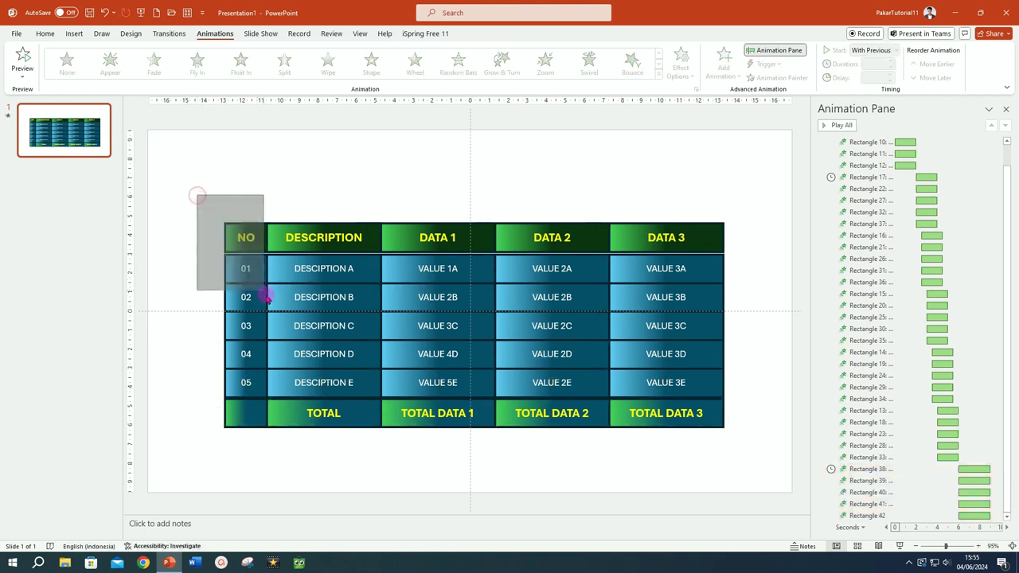
left_click(379, 174)
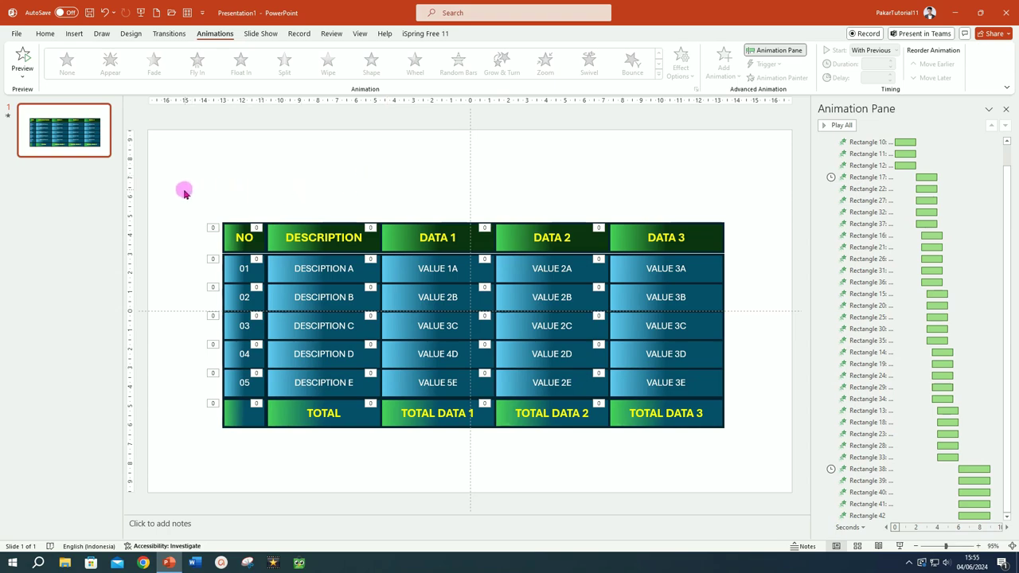
mouse_move(184, 193)
left_mouse_down()
mouse_move(772, 507)
mouse_move(771, 491)
left_mouse_up()
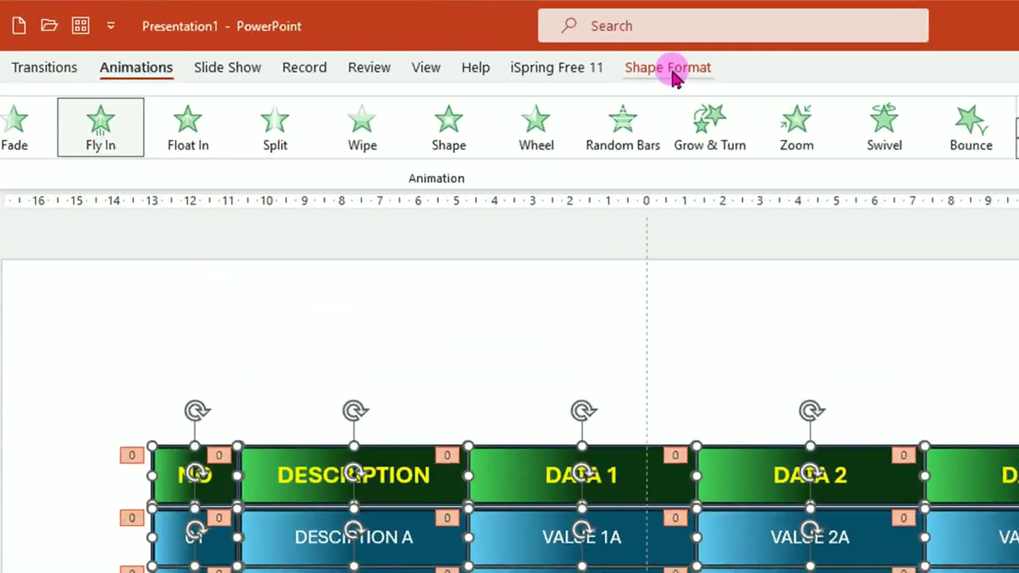
left_click(603, 58)
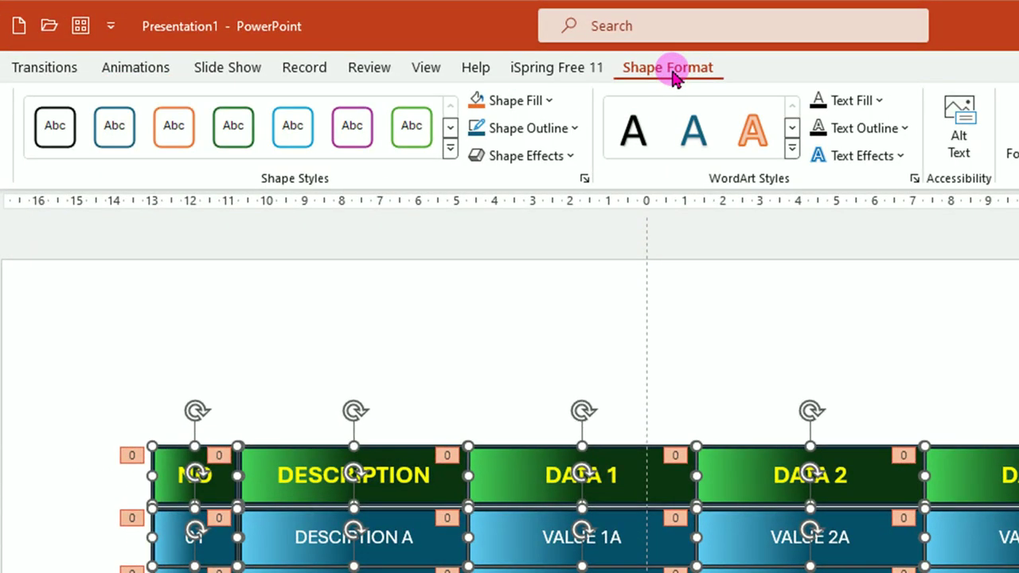
- Set the outline of all selected table cell shapes to White
left_click(576, 128)
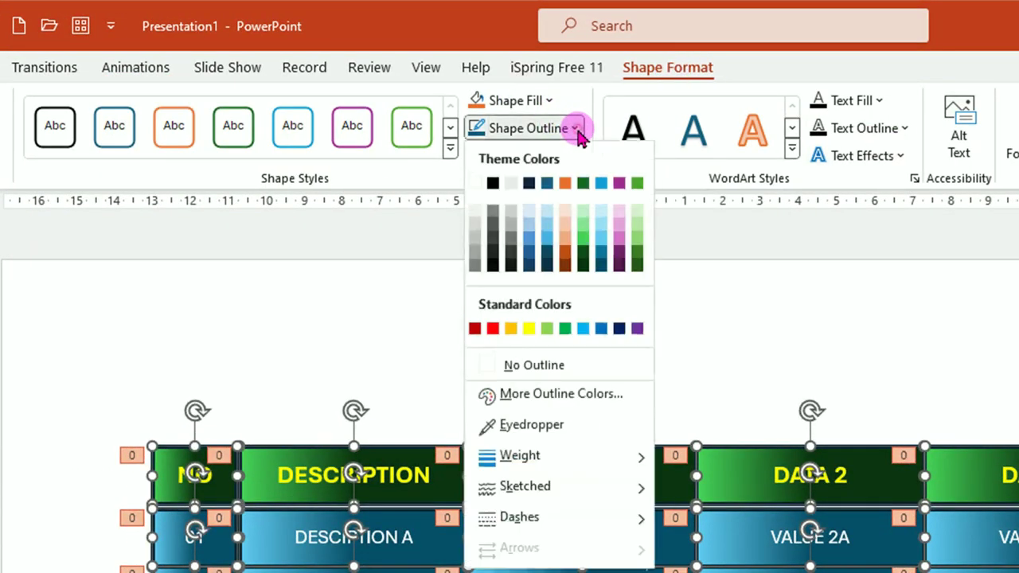
left_click(475, 184)
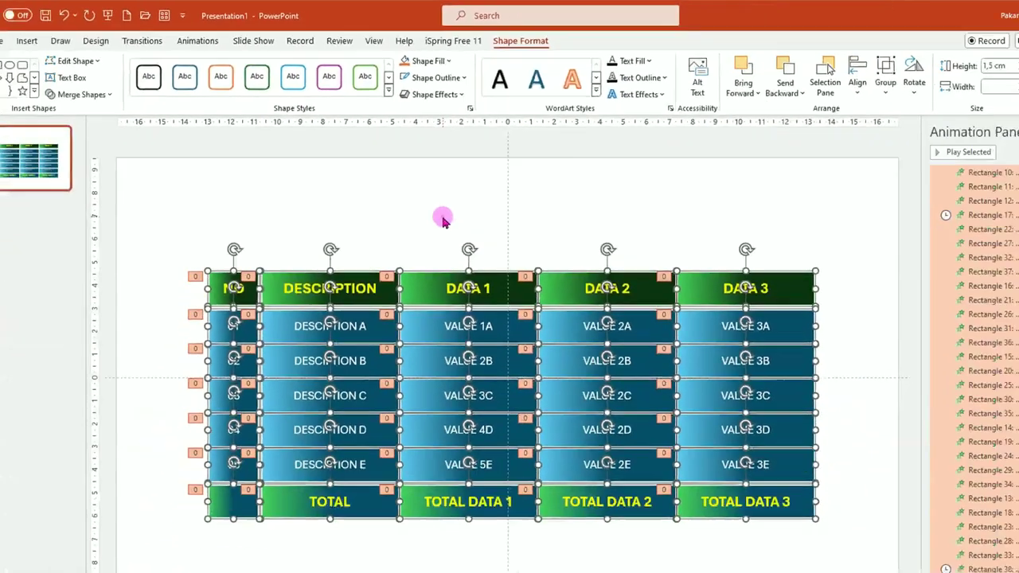
left_click(473, 164)
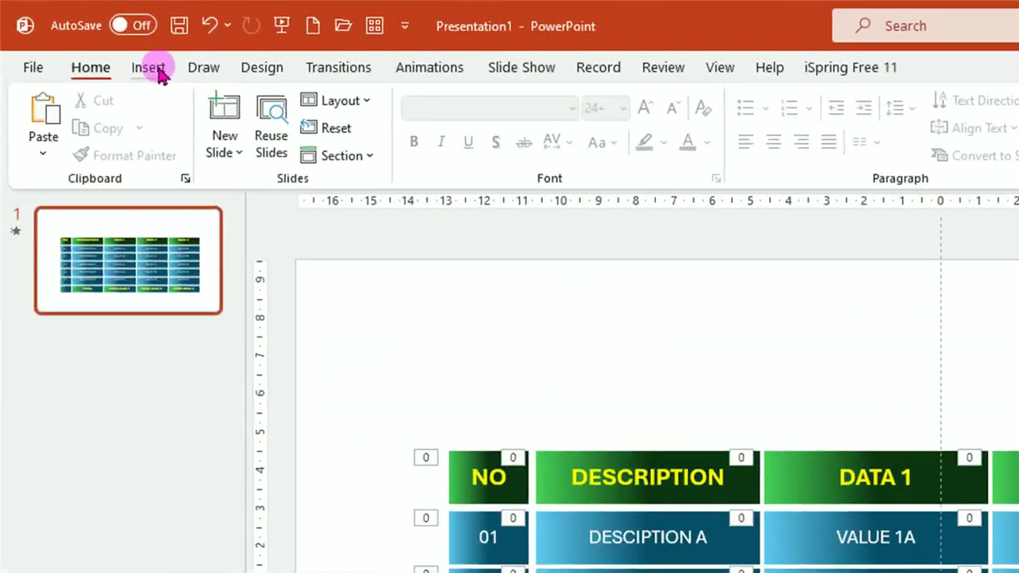
left_click(78, 35)
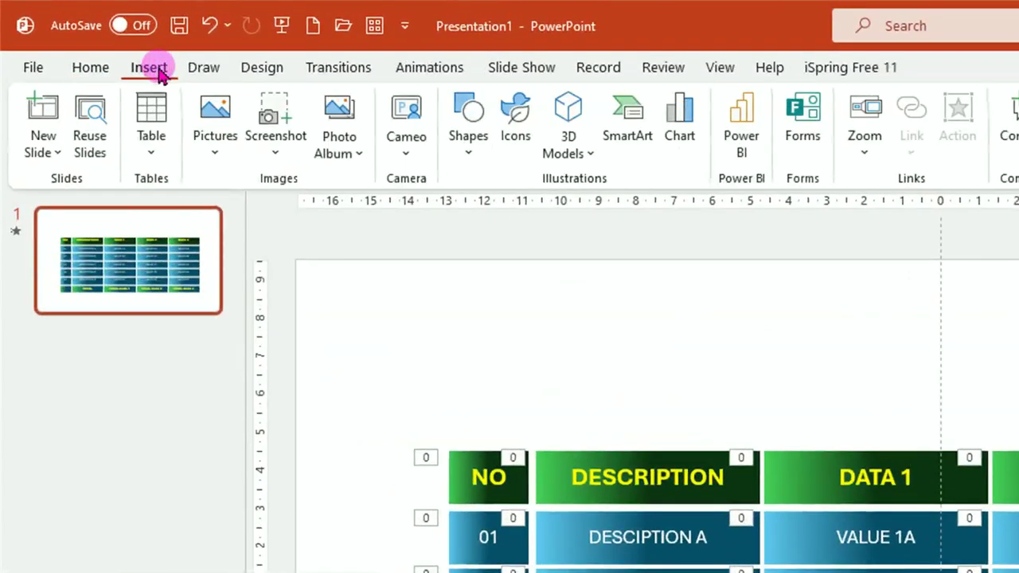
- Draw a rectangle across the slide's top area with no outline and white fill
left_click(472, 159)
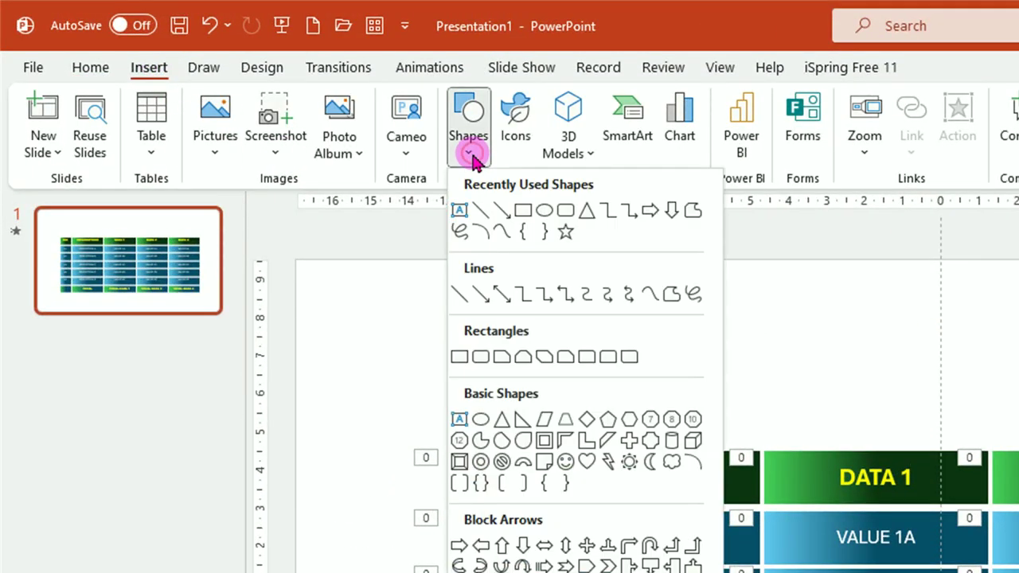
left_click(459, 356)
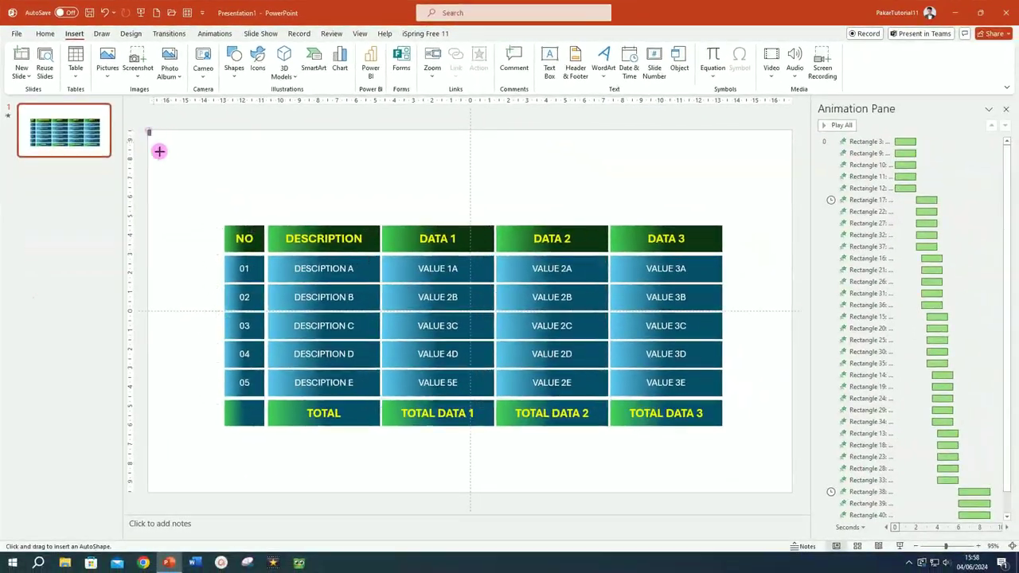
mouse_move(149, 131)
left_mouse_down()
mouse_move(722, 252)
mouse_move(789, 252)
left_mouse_up()
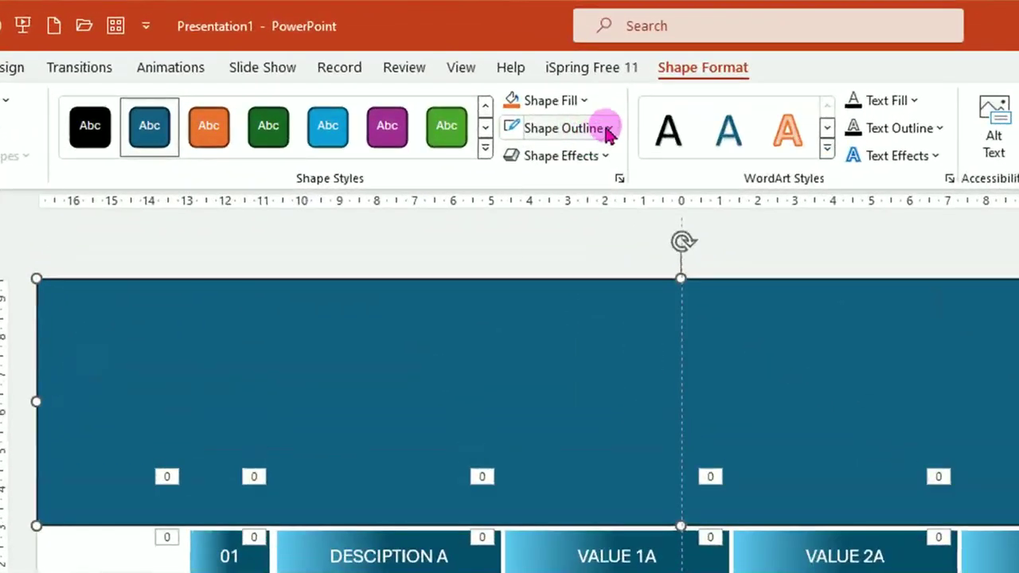
left_click(447, 69)
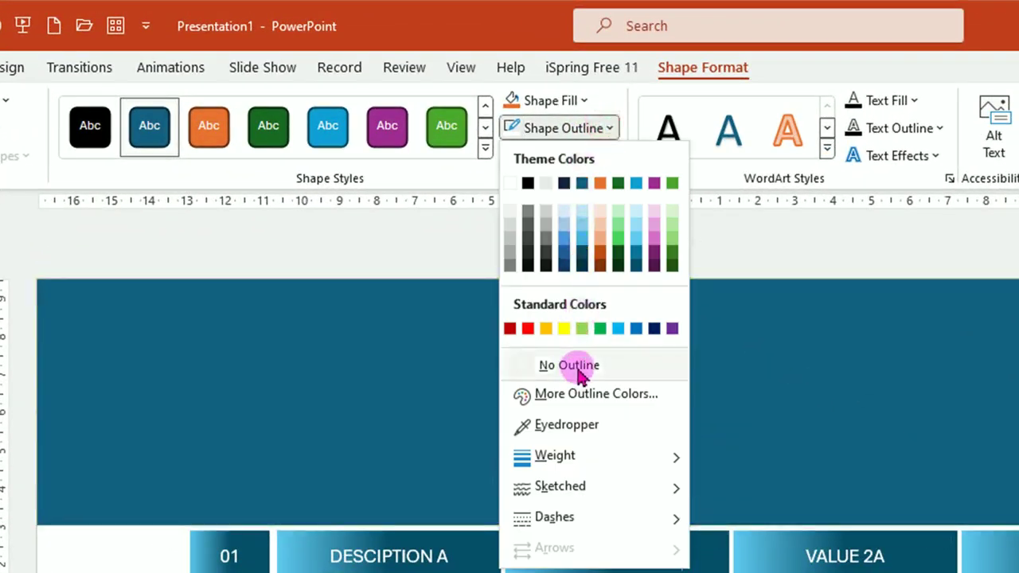
left_click(569, 365)
left_click(584, 101)
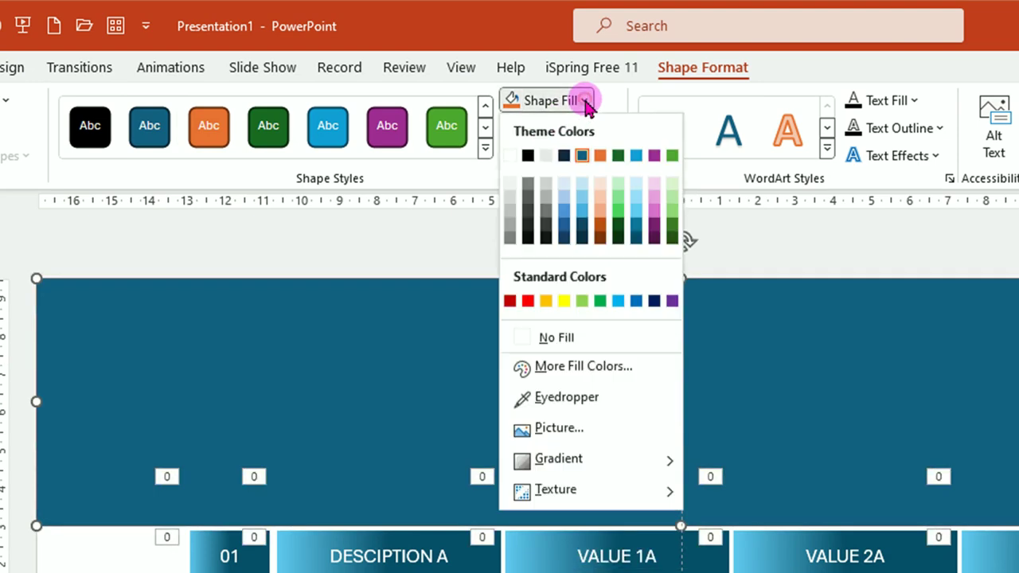
left_click(510, 156)
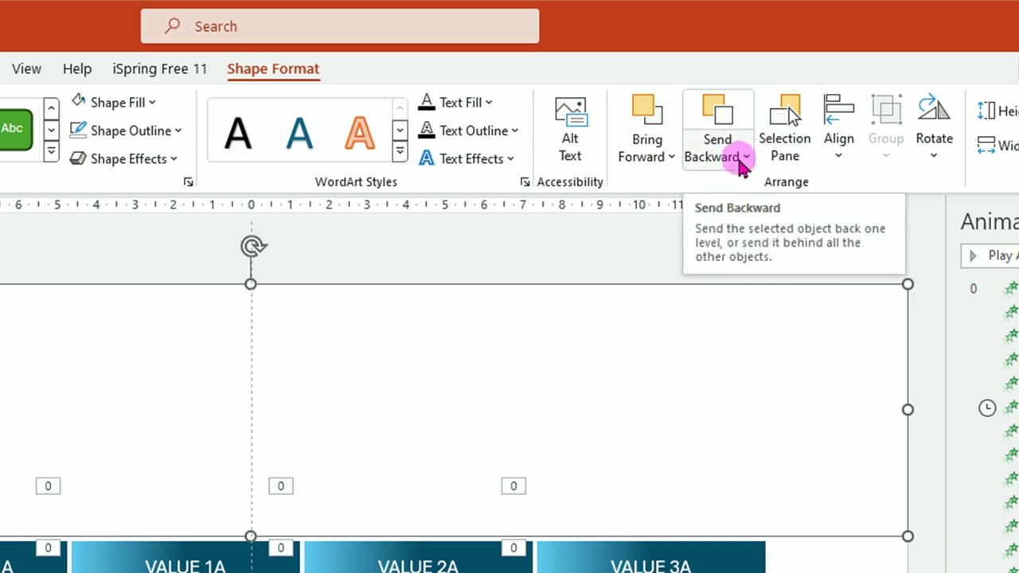
- Send the white rectangle to the back, behind the table
left_click(748, 157)
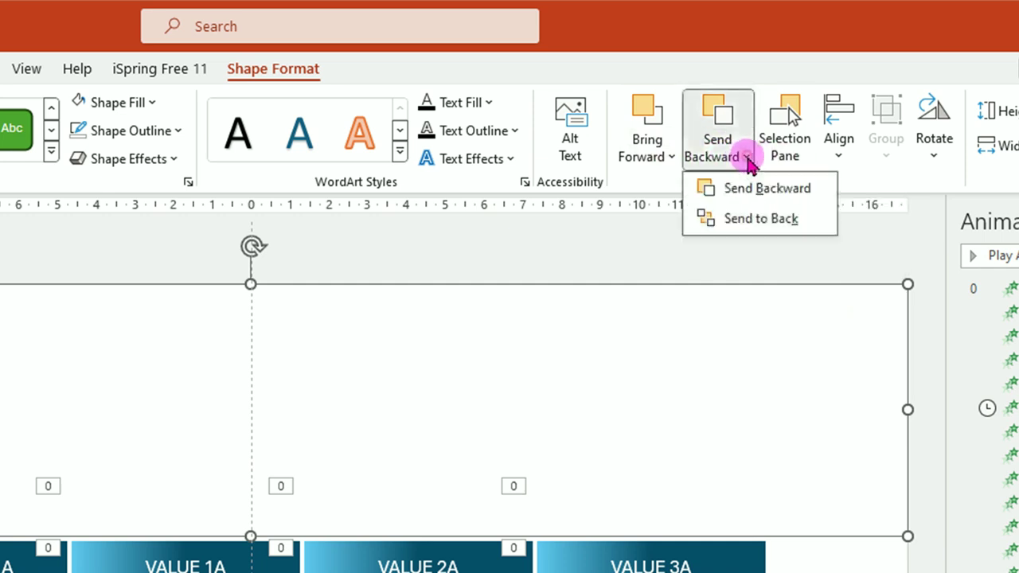
left_click(768, 218)
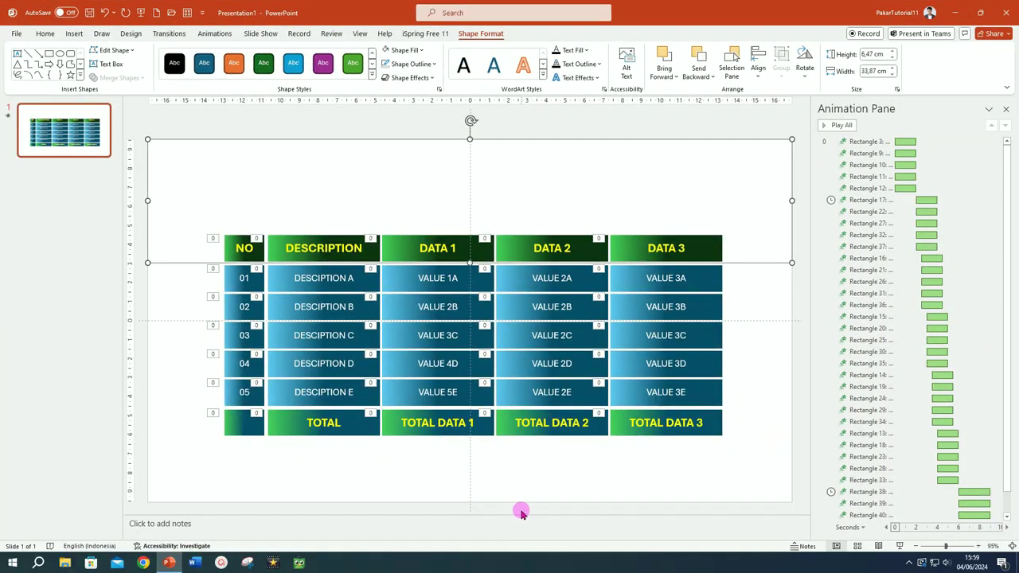
left_click(522, 514)
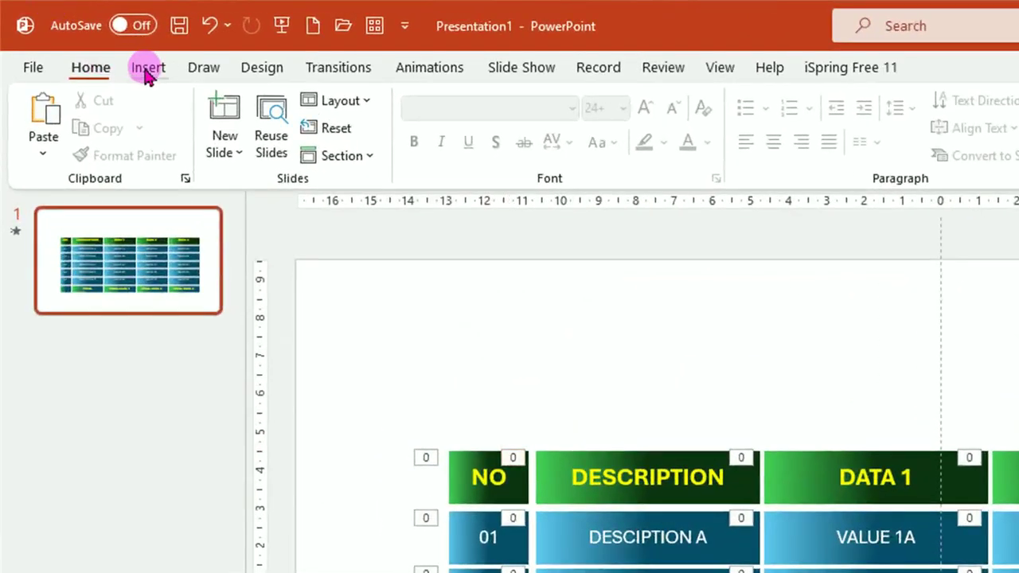
- Draw a tall rectangle along the slide's left edge with white fill and no outline
left_click(143, 69)
left_click(469, 155)
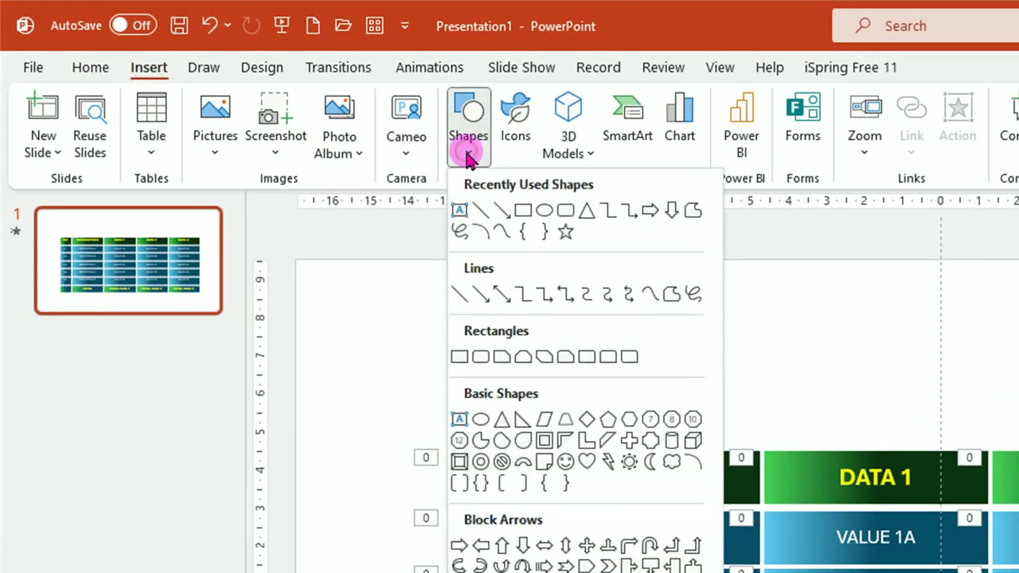
left_click(459, 358)
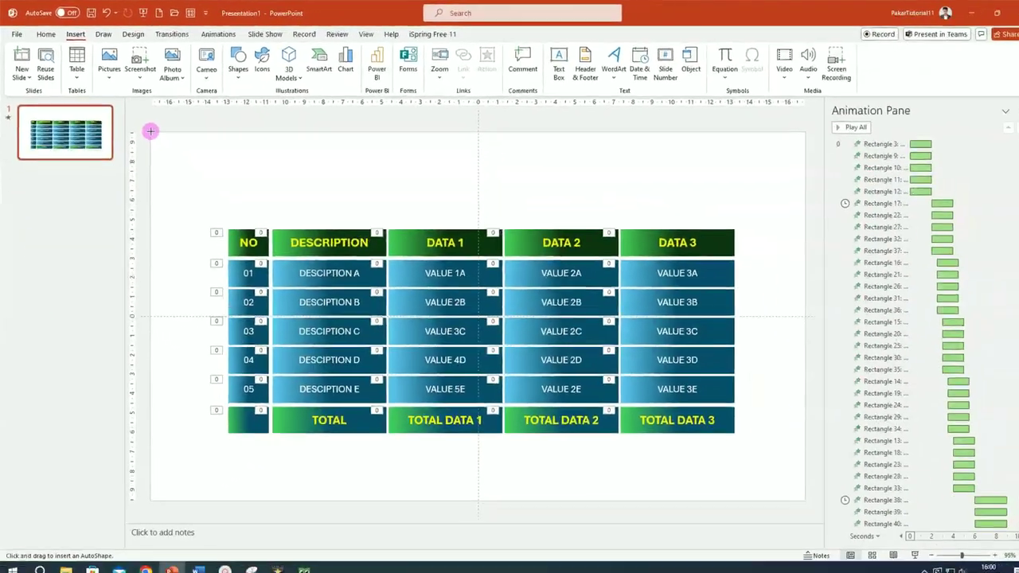
mouse_move(149, 130)
left_mouse_down()
mouse_move(187, 478)
mouse_move(222, 486)
left_mouse_up()
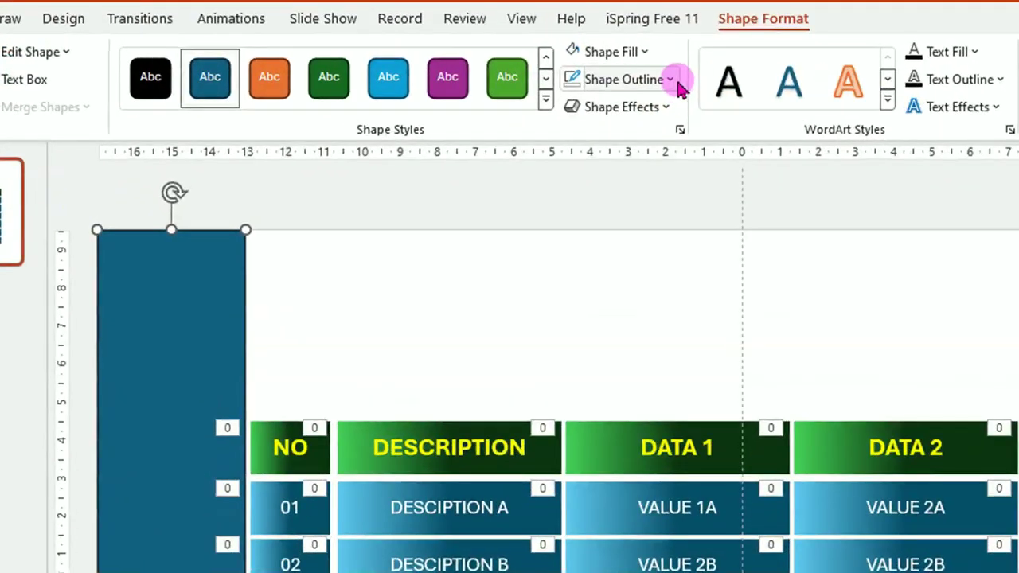
left_click(607, 76)
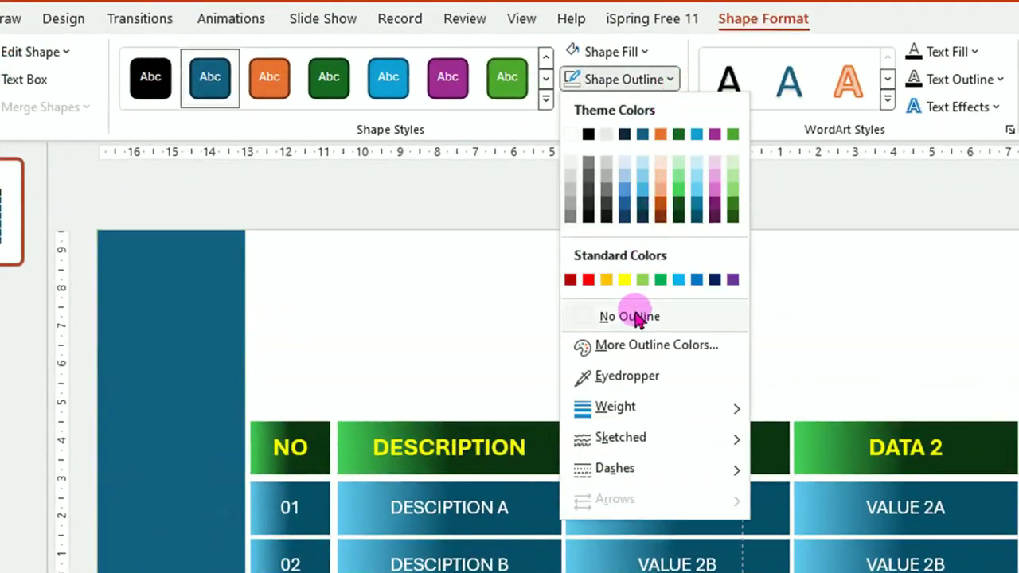
left_click(634, 317)
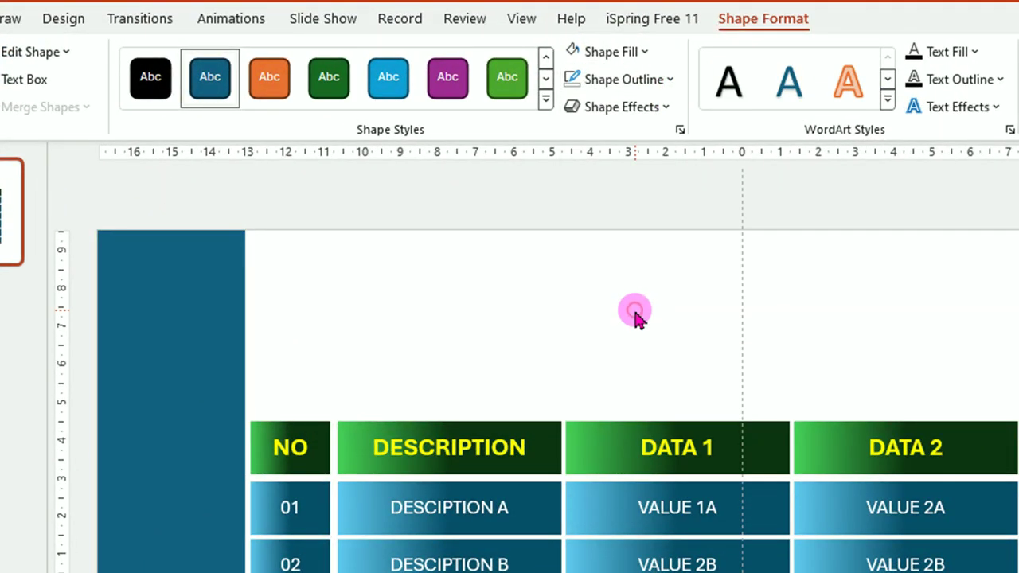
left_click(641, 51)
left_click(570, 109)
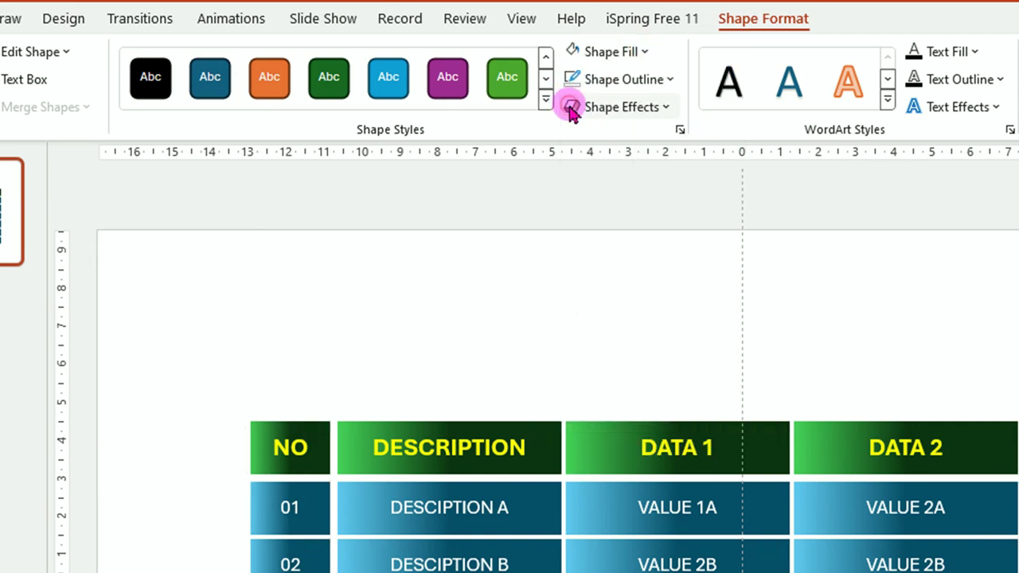
left_click(693, 197)
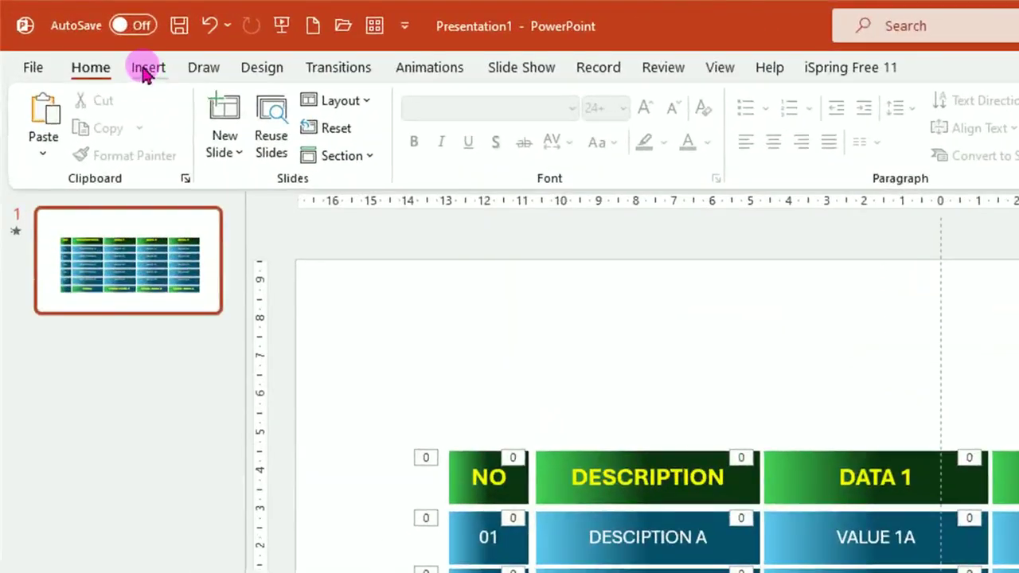
- Insert a plain-style WordArt above the table reading 'YOUR TITLE TABEL'
left_click(144, 69)
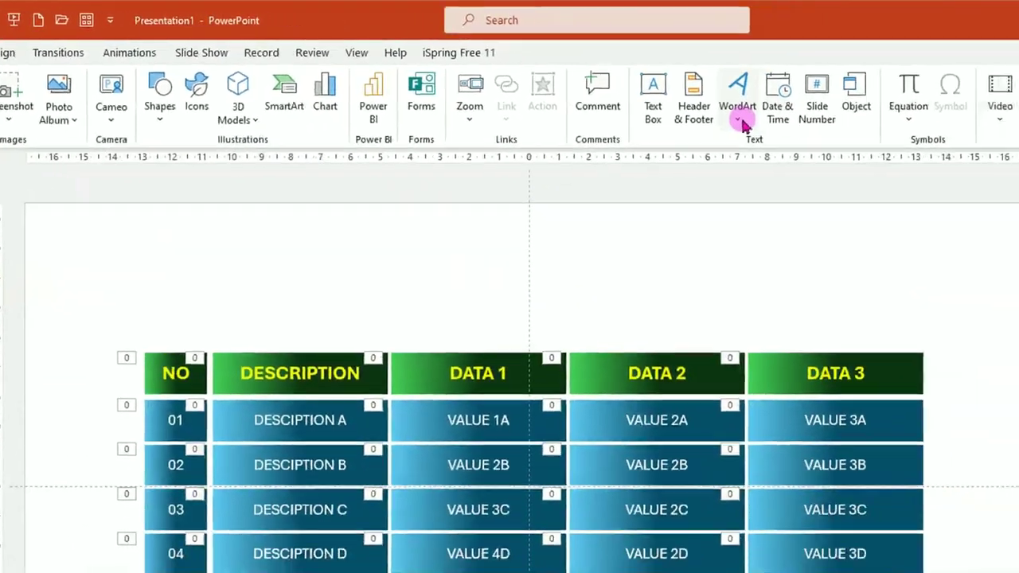
left_click(704, 120)
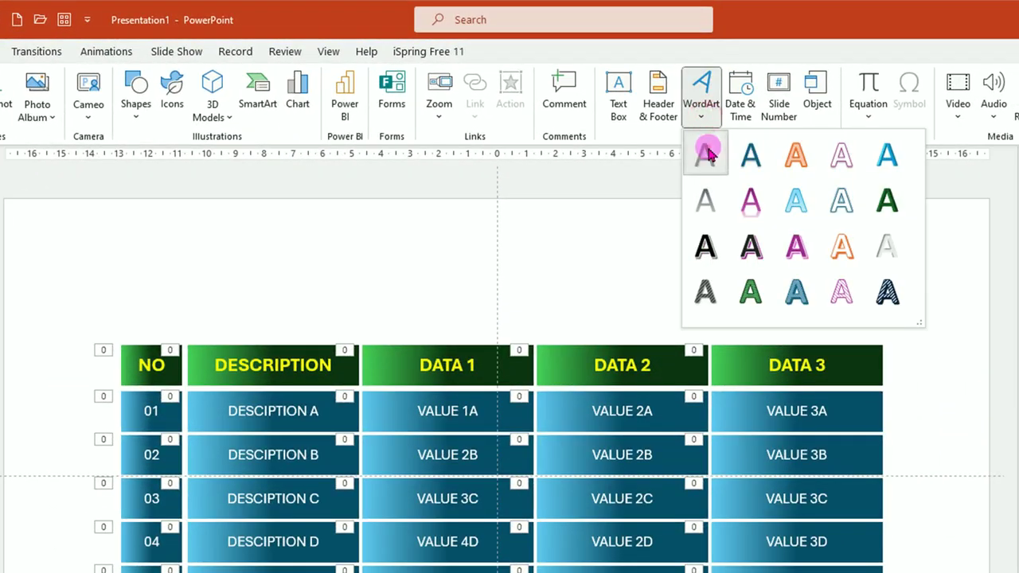
left_click(705, 153)
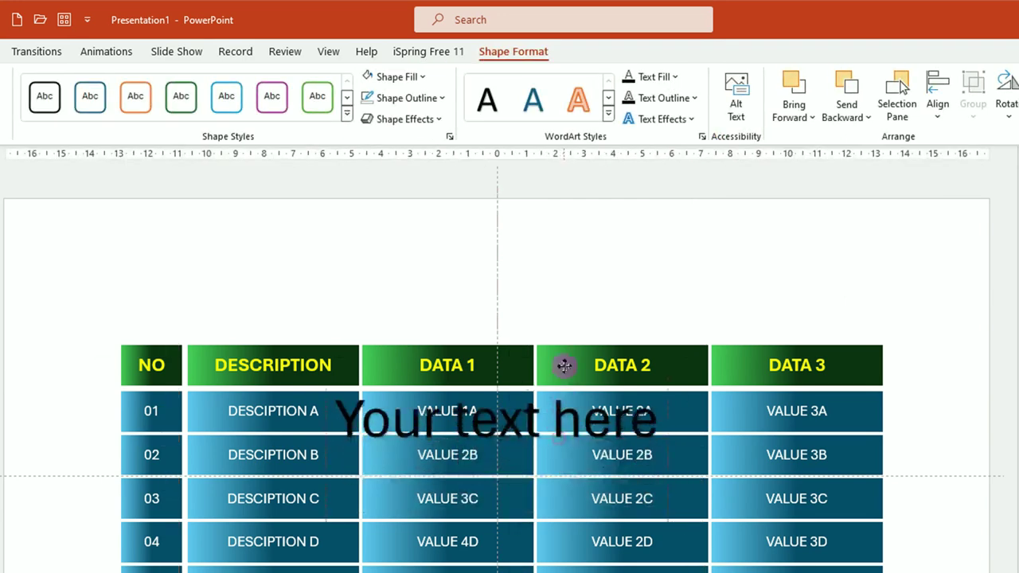
left_click_drag(559, 438, 568, 218)
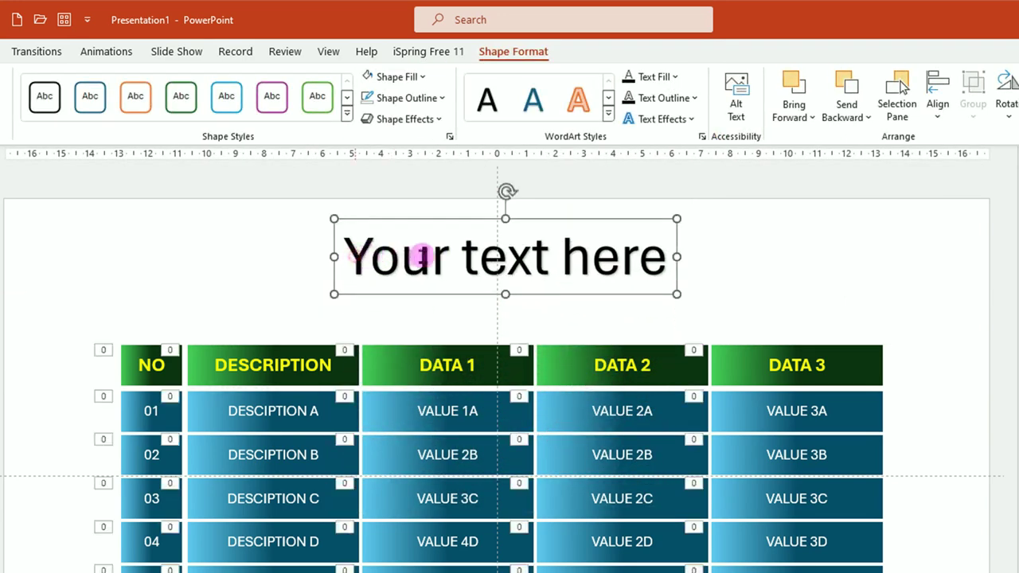
left_click_drag(406, 255, 676, 257)
type("YOUR TITLE TABEL")
left_click(338, 219)
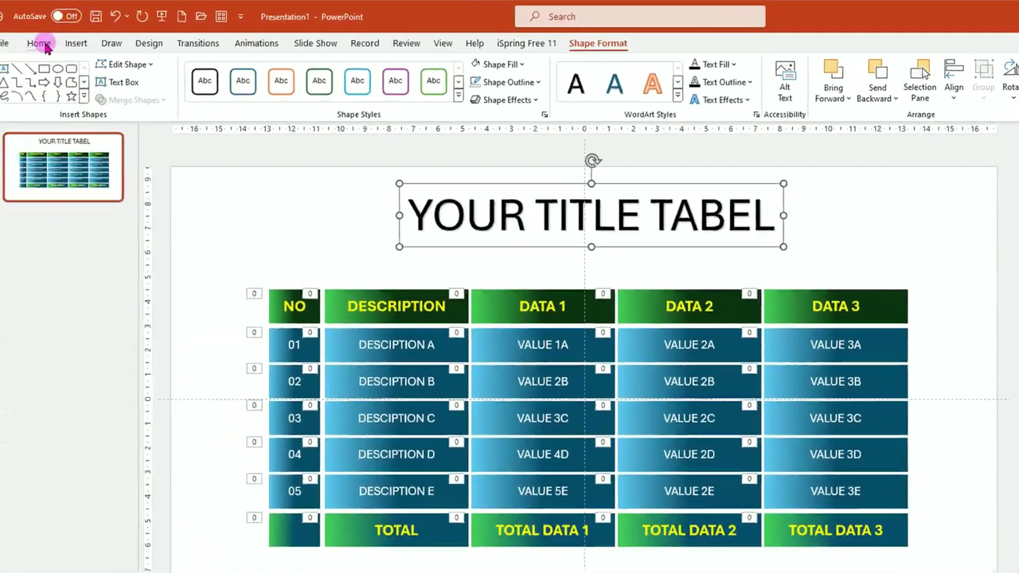
- Make the title bold, 48 pt and dark teal
left_click(61, 44)
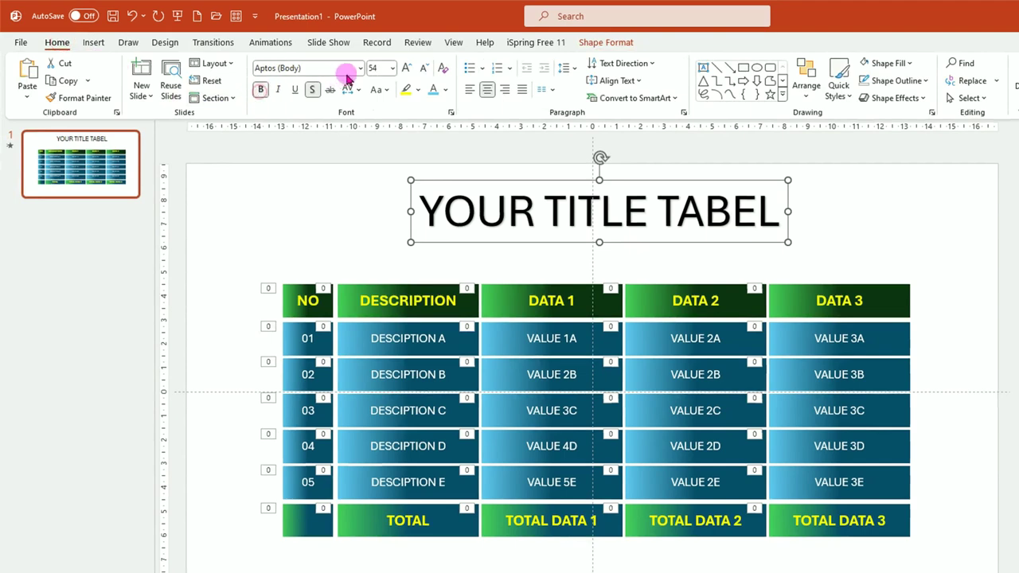
key("ctrl+b")
left_click(392, 68)
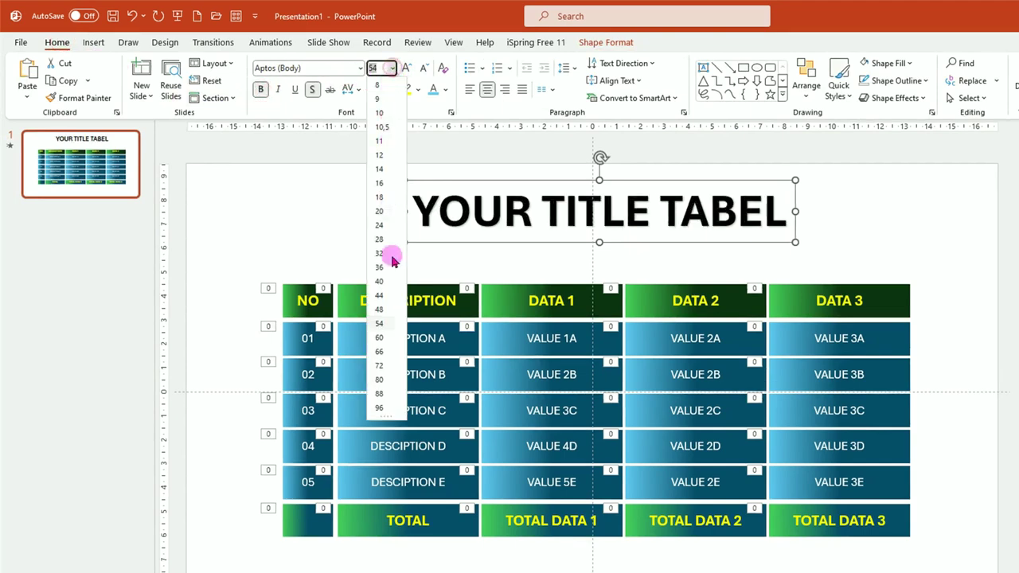
left_click(379, 309)
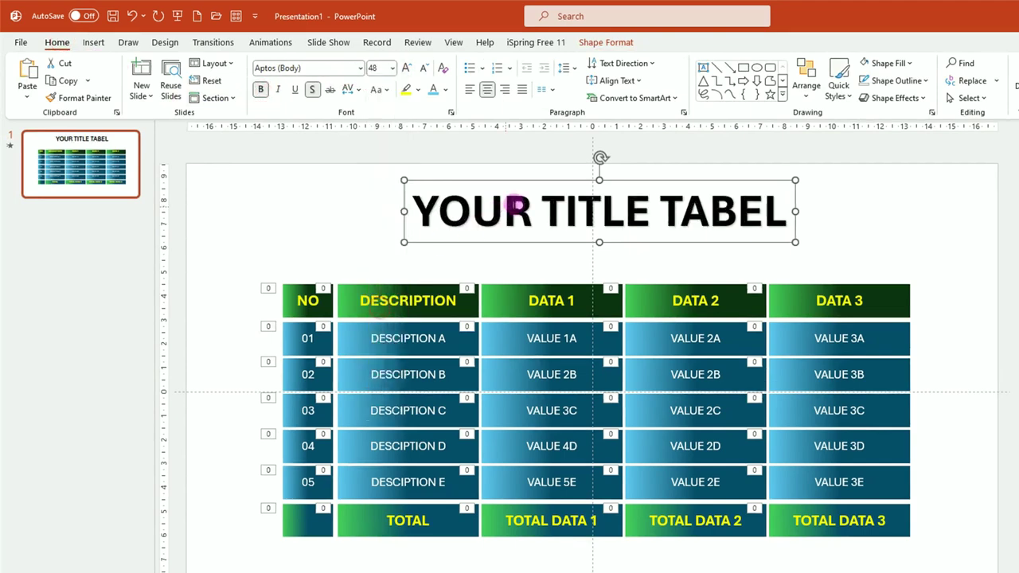
left_click(448, 92)
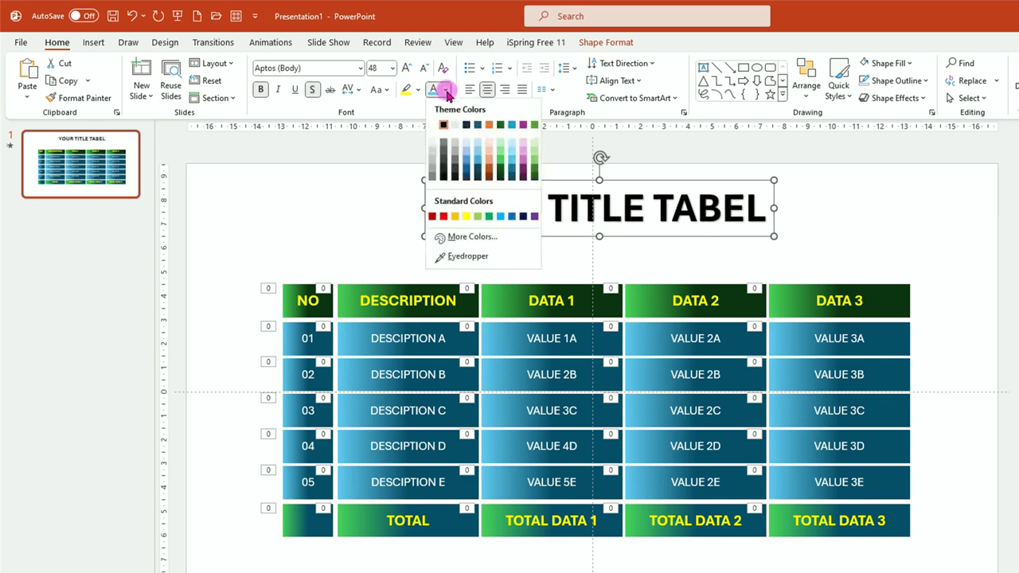
left_click(511, 178)
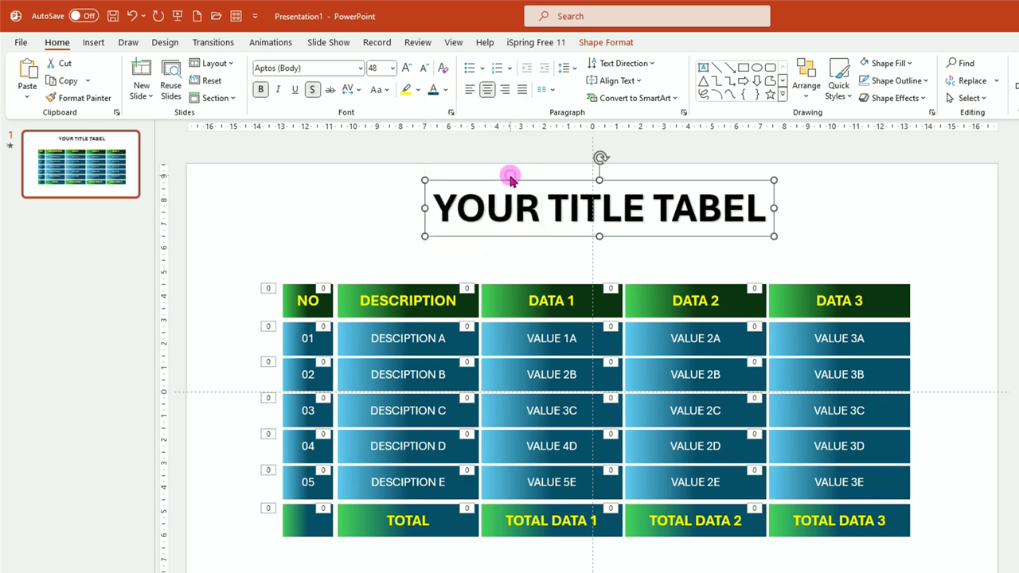
- Give the title an inner shadow and place a duplicate of it just below
left_click(610, 44)
left_click(754, 99)
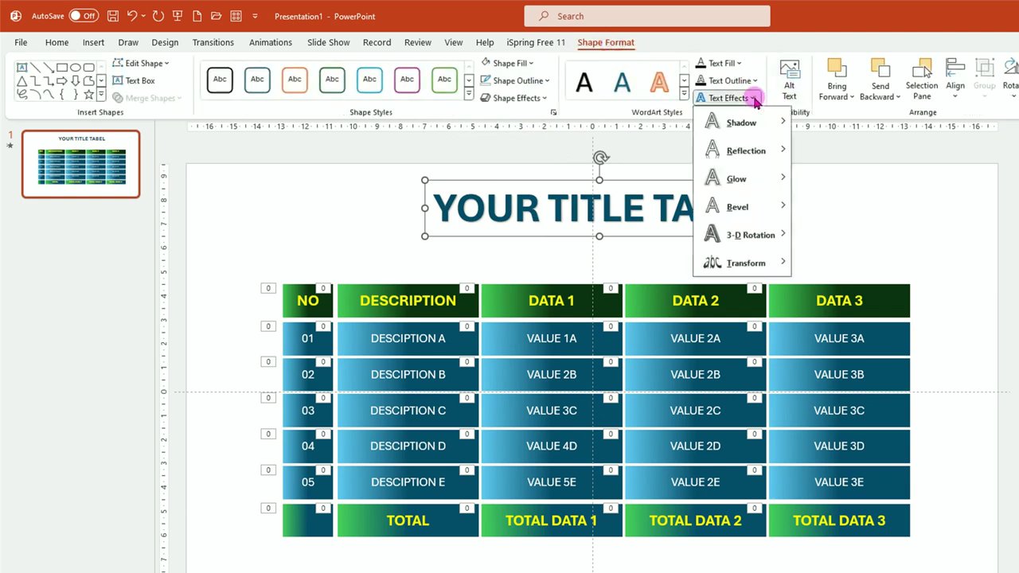
mouse_move(740, 122)
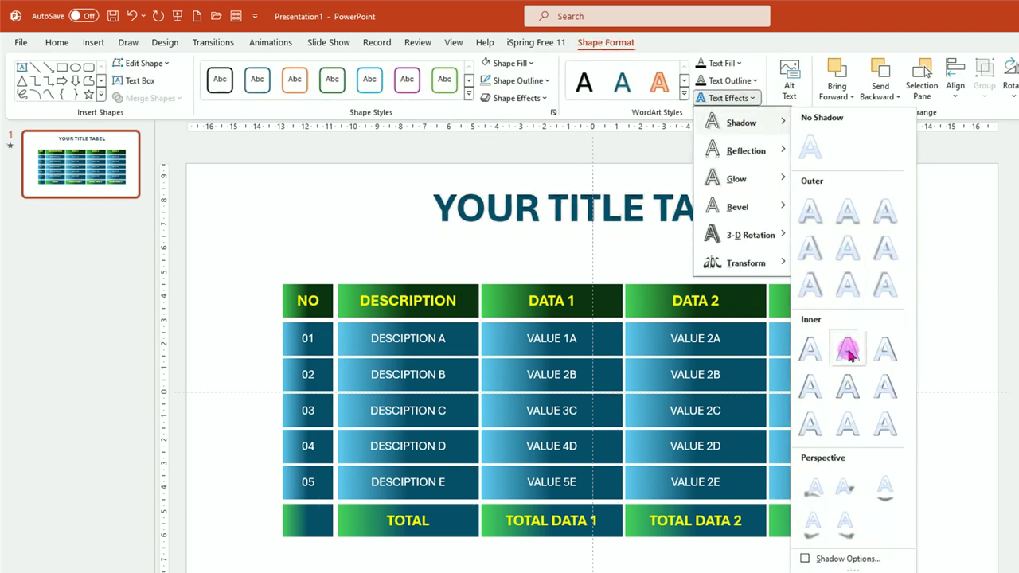
left_click(850, 356)
left_click(701, 212)
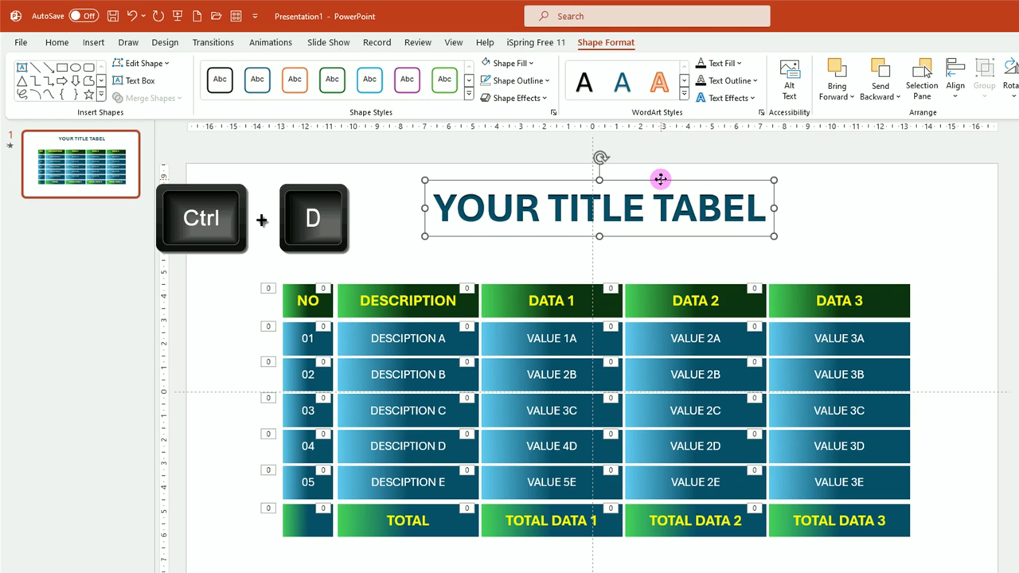
key("ctrl+d")
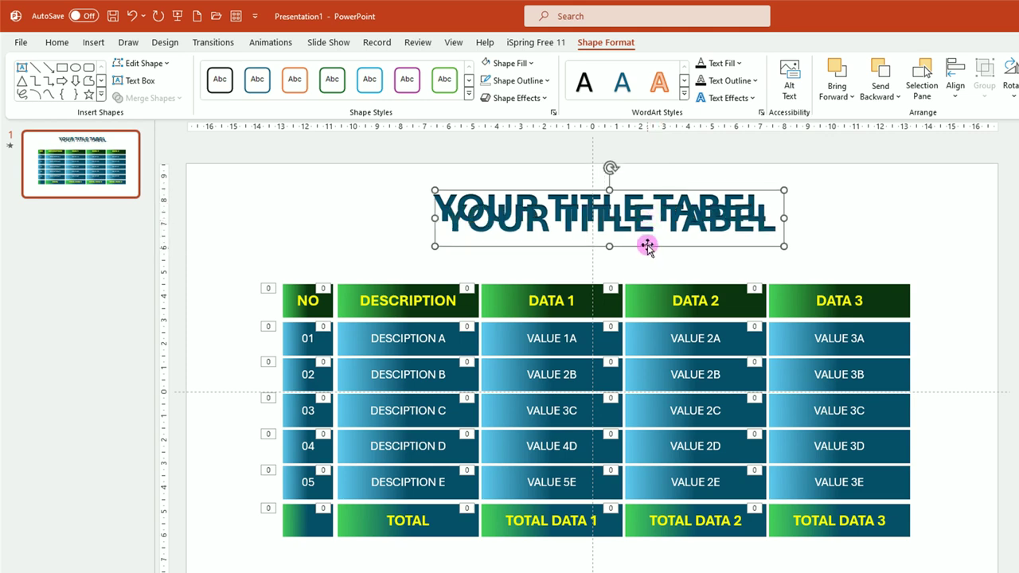
left_click_drag(642, 252, 633, 274)
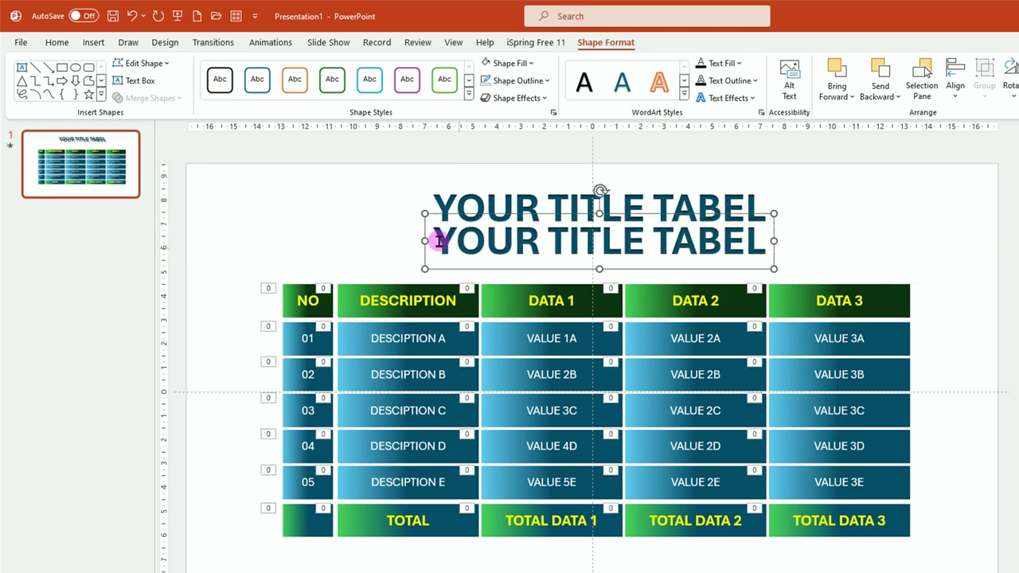
- Replace the copied title's text with 'ADDYOUR TEXT HERE 2025-2026'
left_click_drag(486, 243, 803, 239)
type("A")
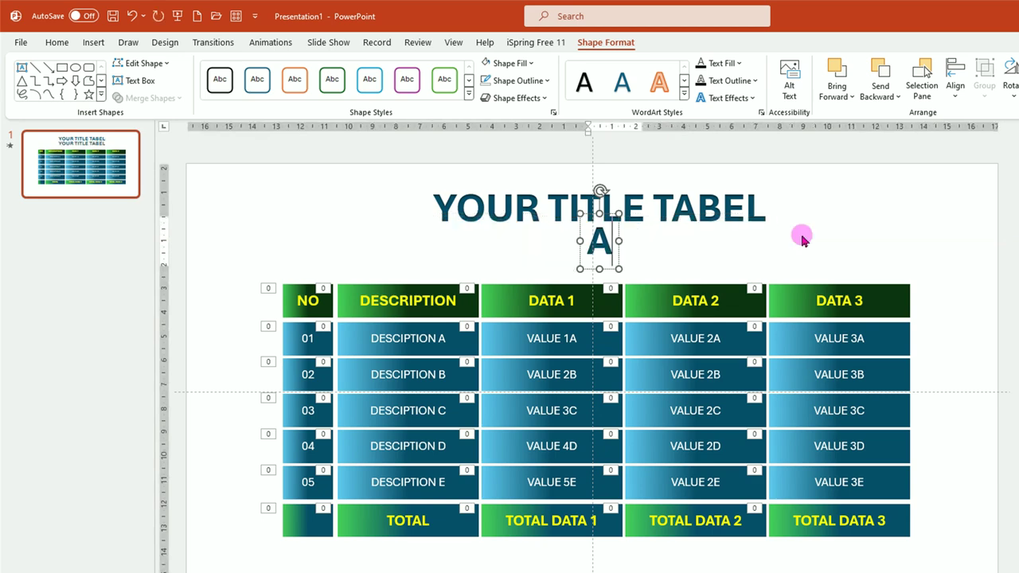
type("DDYOUR TEXT HERE 2025-2026")
left_click(405, 213)
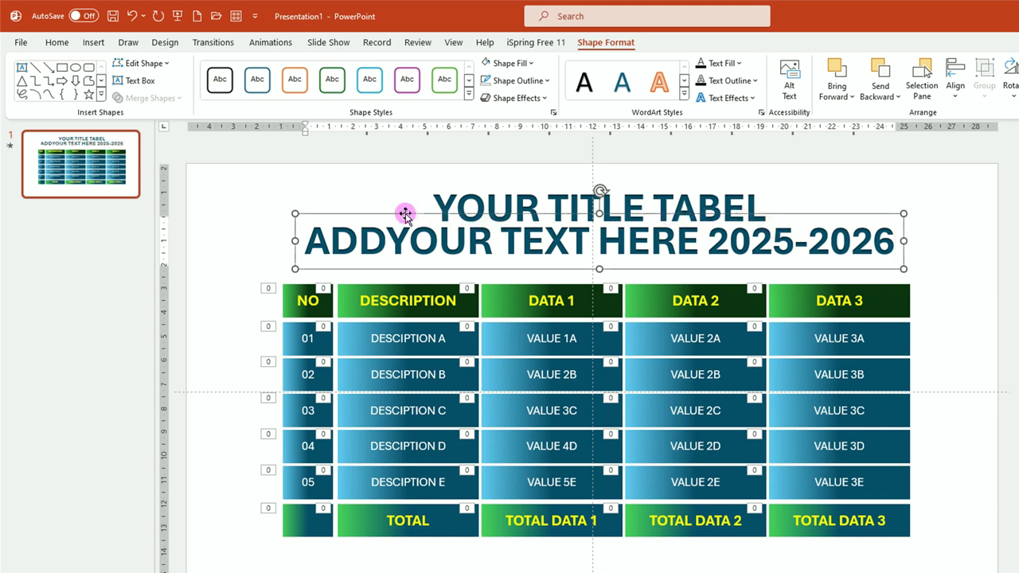
left_click(58, 43)
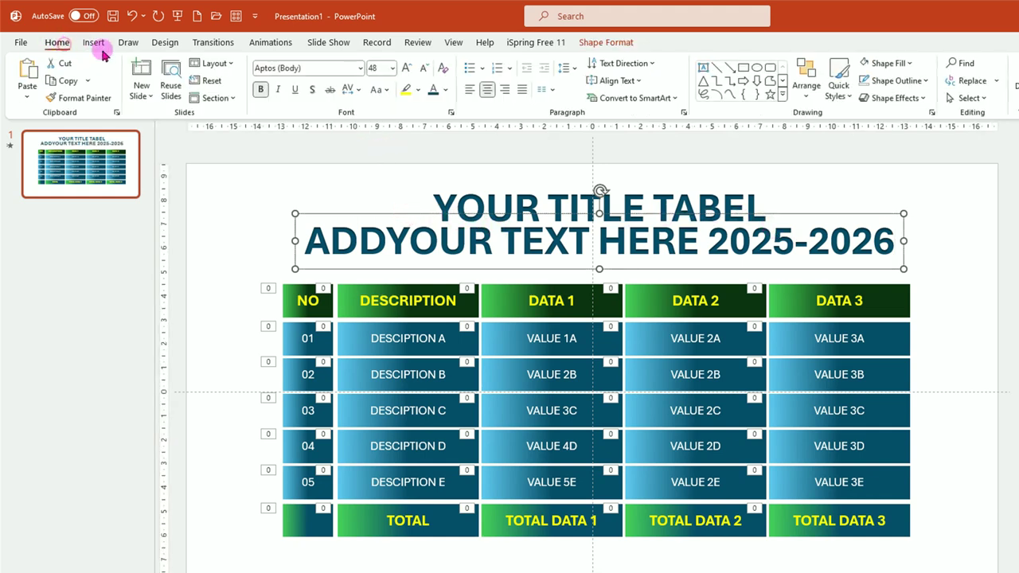
- Set the subtitle to 24 pt light blue and centre it under the title
left_click(392, 69)
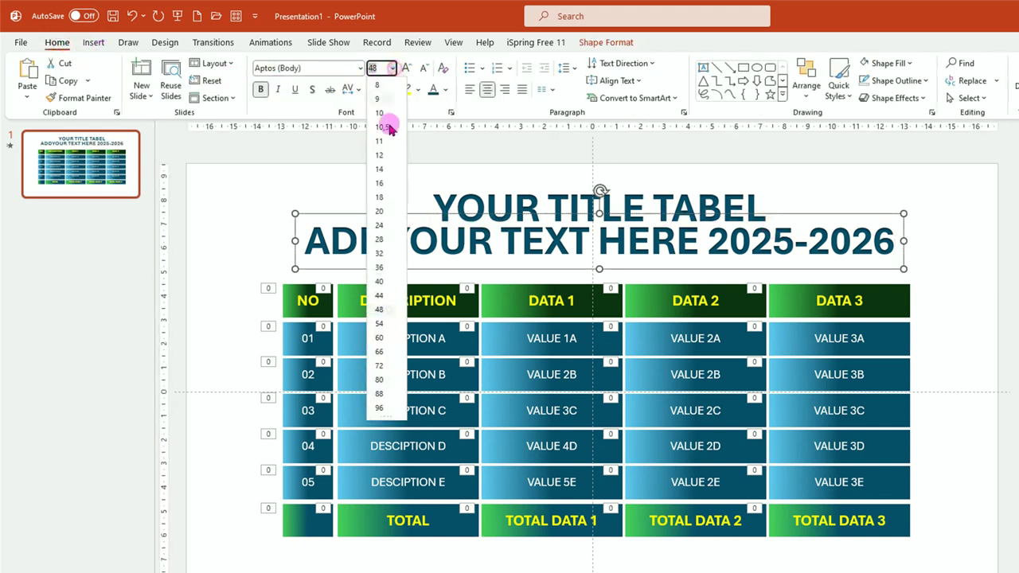
left_click(380, 225)
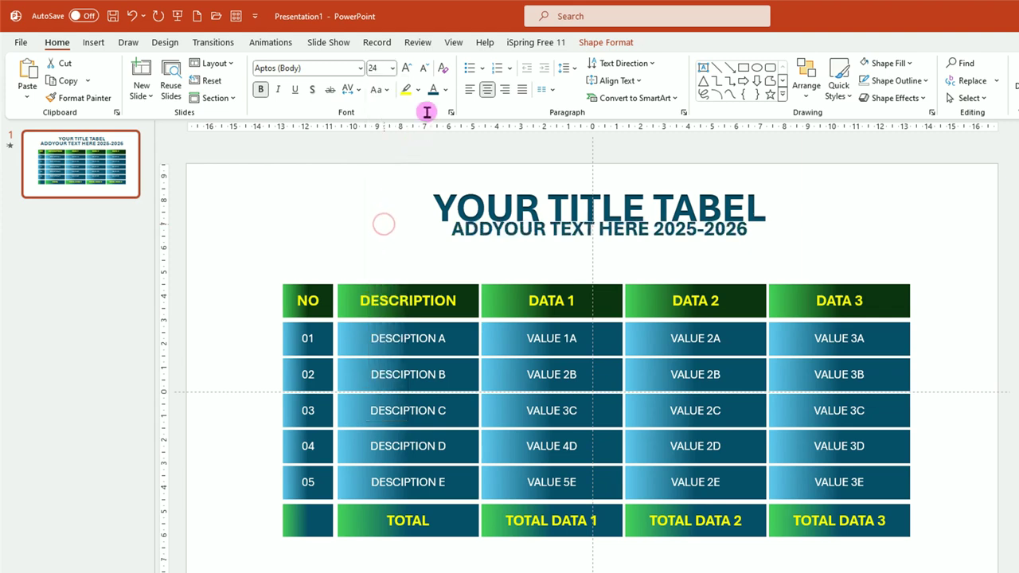
left_click(447, 91)
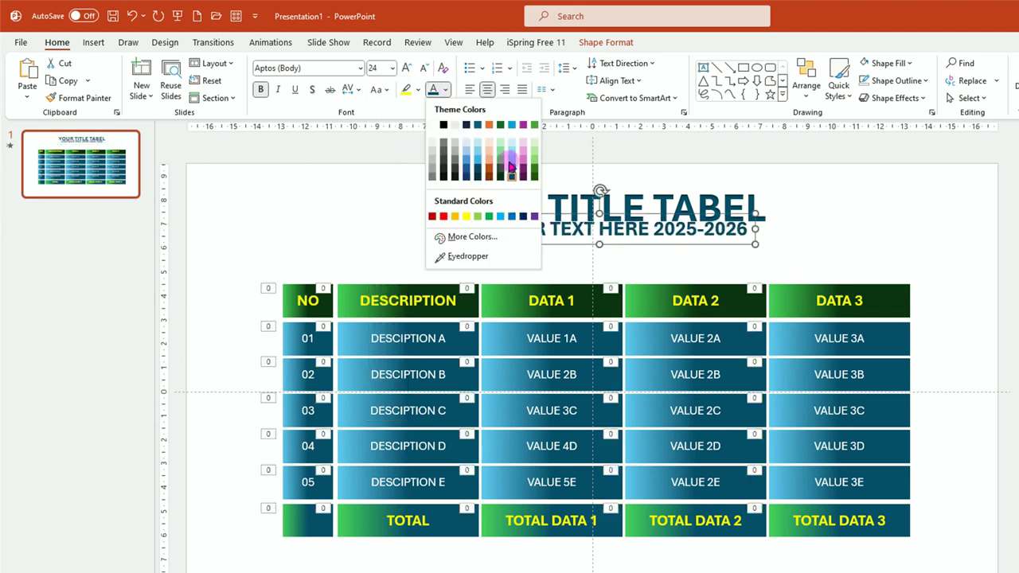
left_click(513, 166)
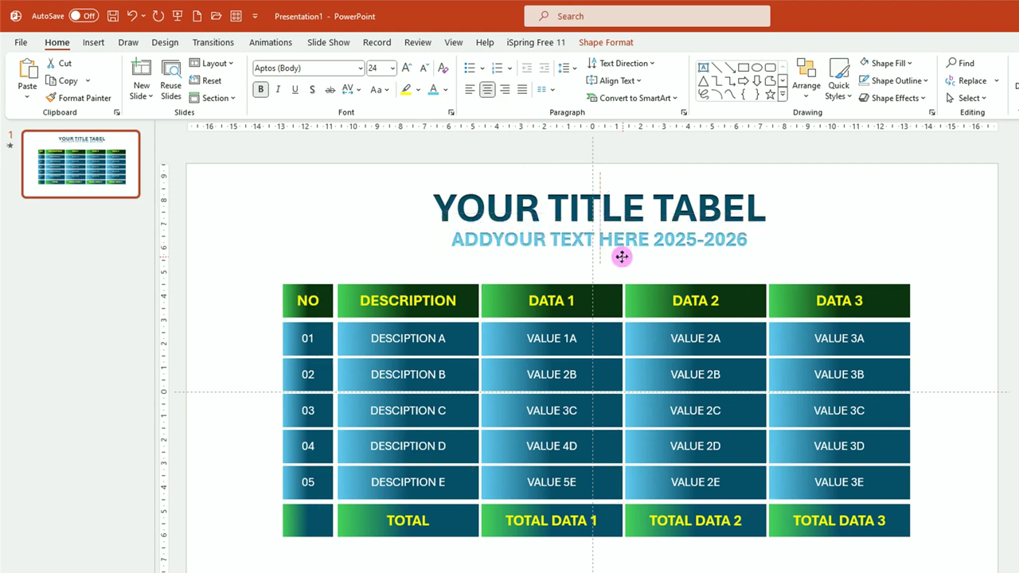
left_click_drag(625, 254, 617, 254)
left_click(492, 262)
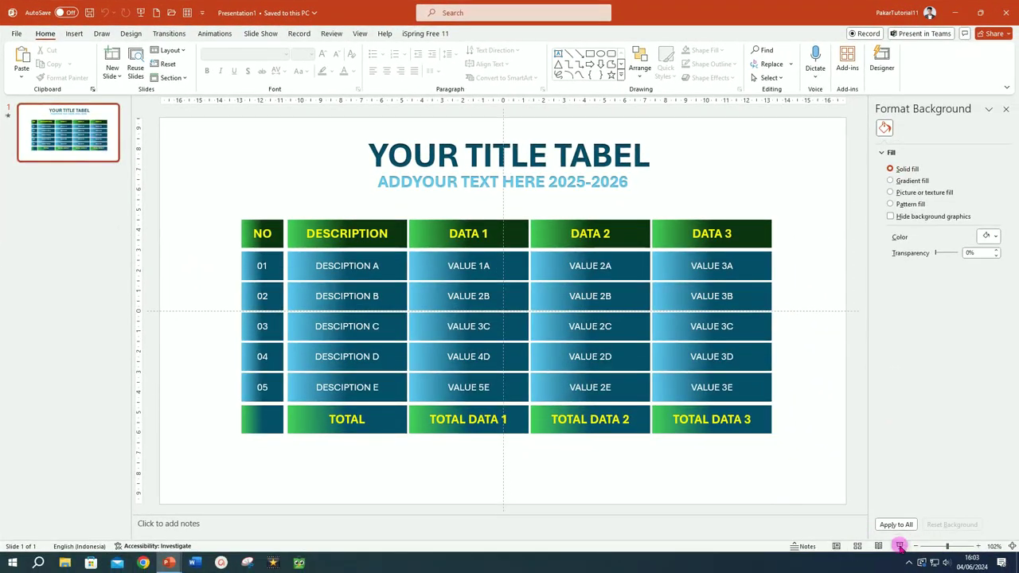
left_click(900, 547)
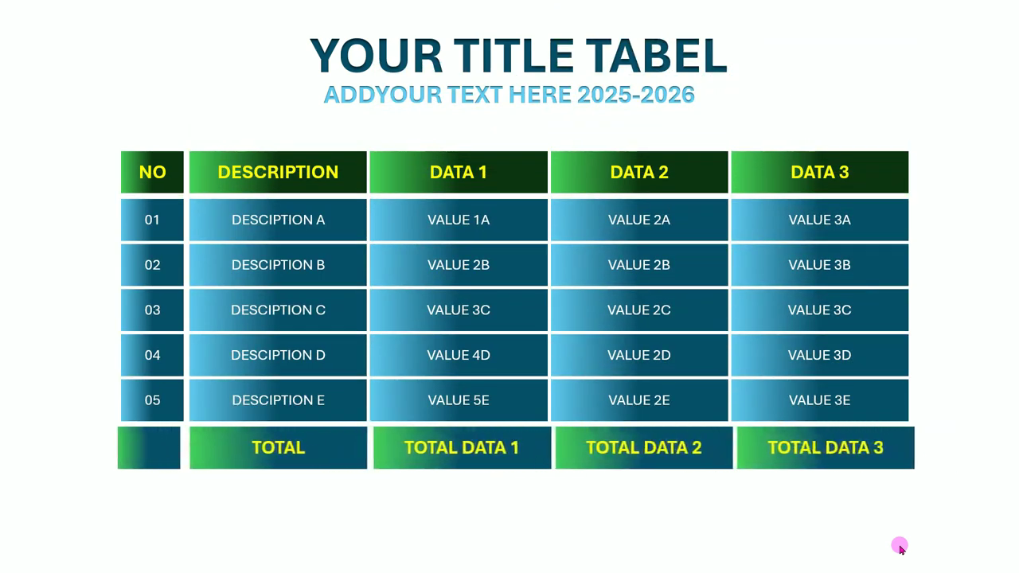
key("Escape")
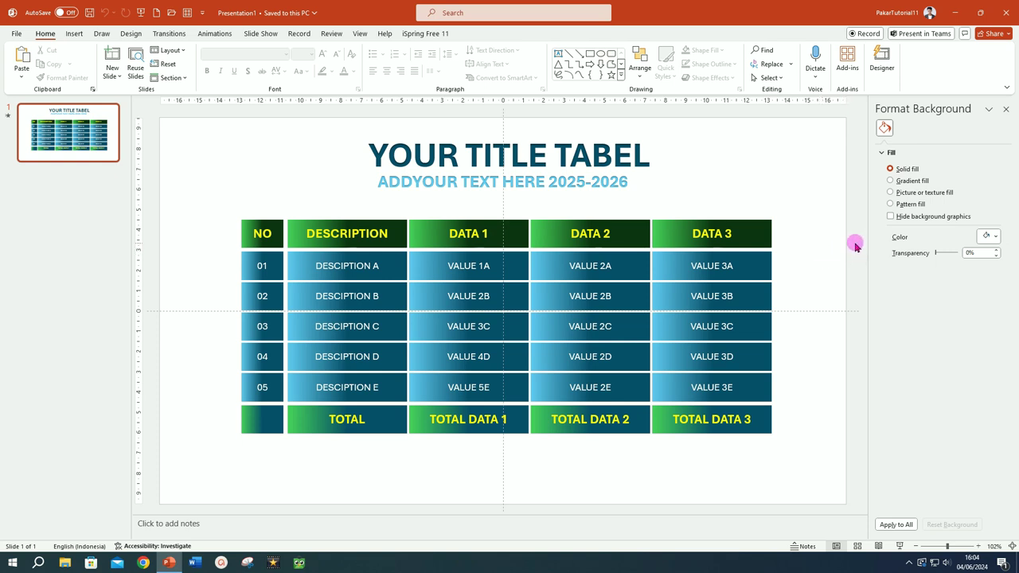
mouse_move(854, 245)
left_mouse_down()
mouse_move(437, 416)
mouse_move(223, 418)
left_mouse_up()
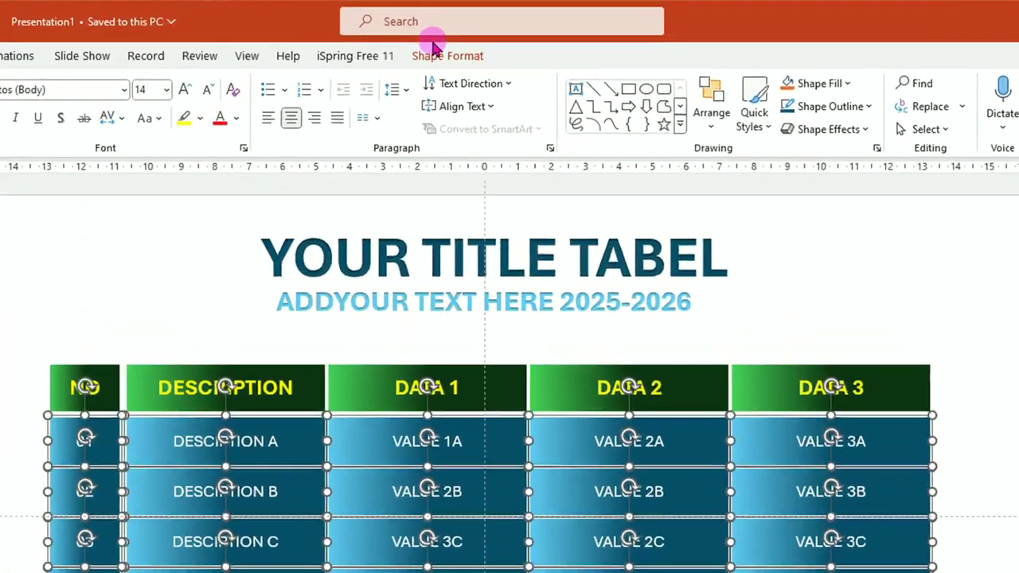
left_click(448, 57)
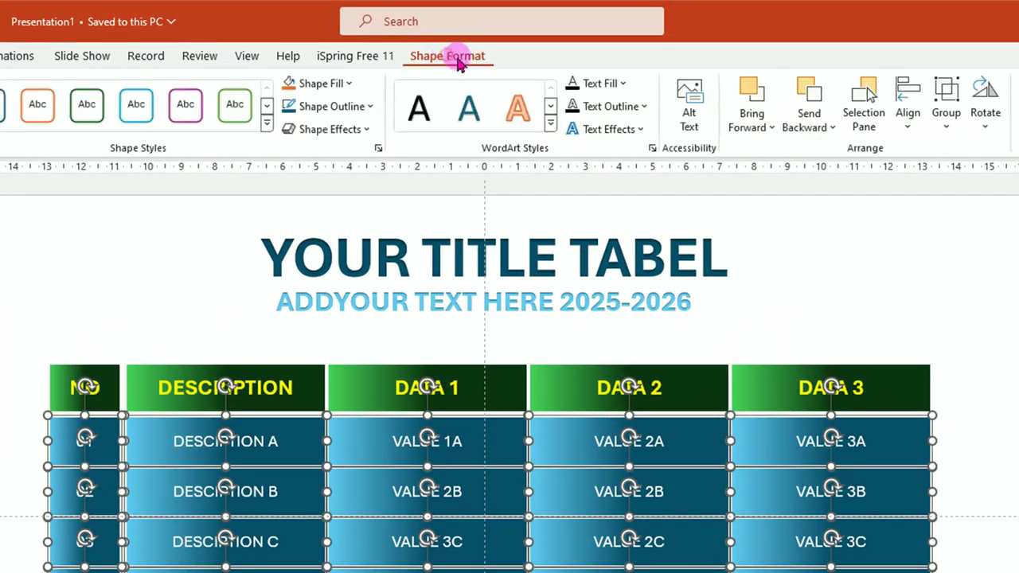
left_click(835, 128)
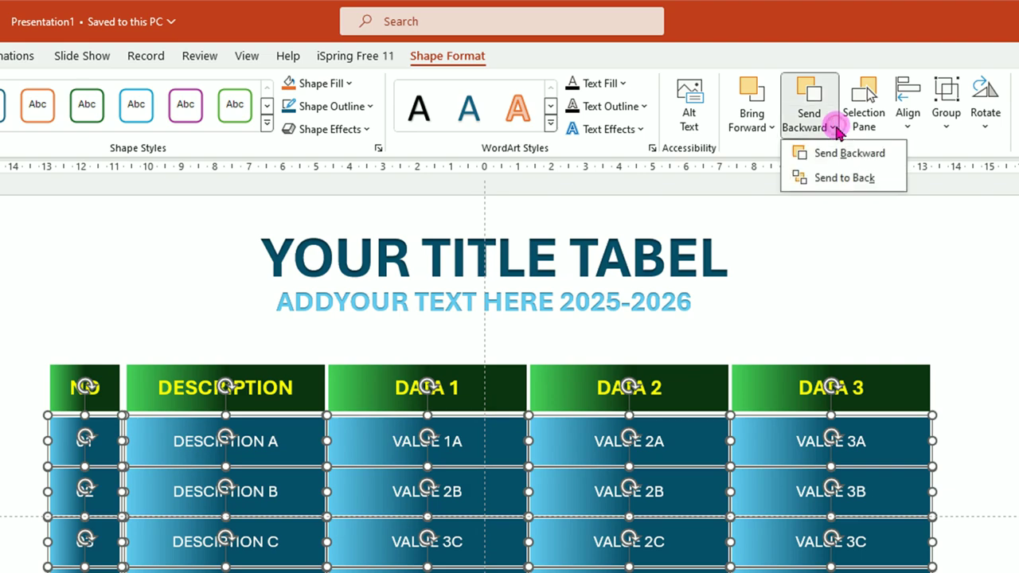
left_click(844, 178)
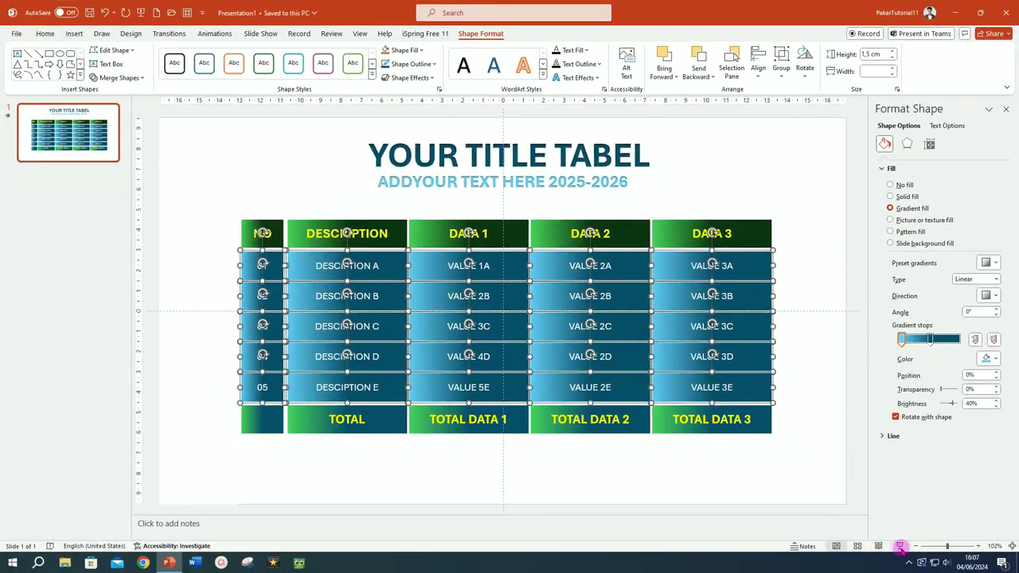
left_click(900, 546)
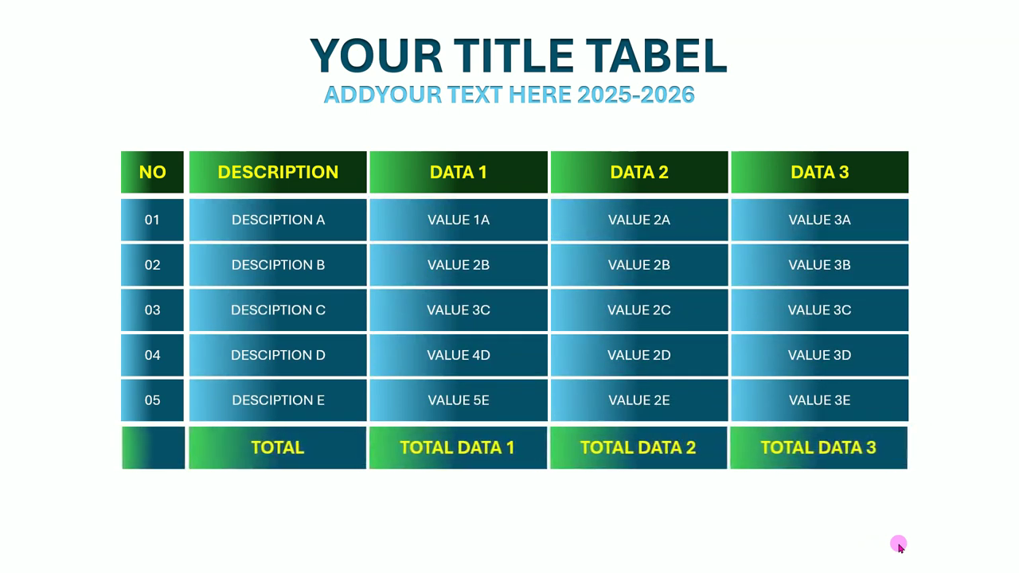
key("Escape")
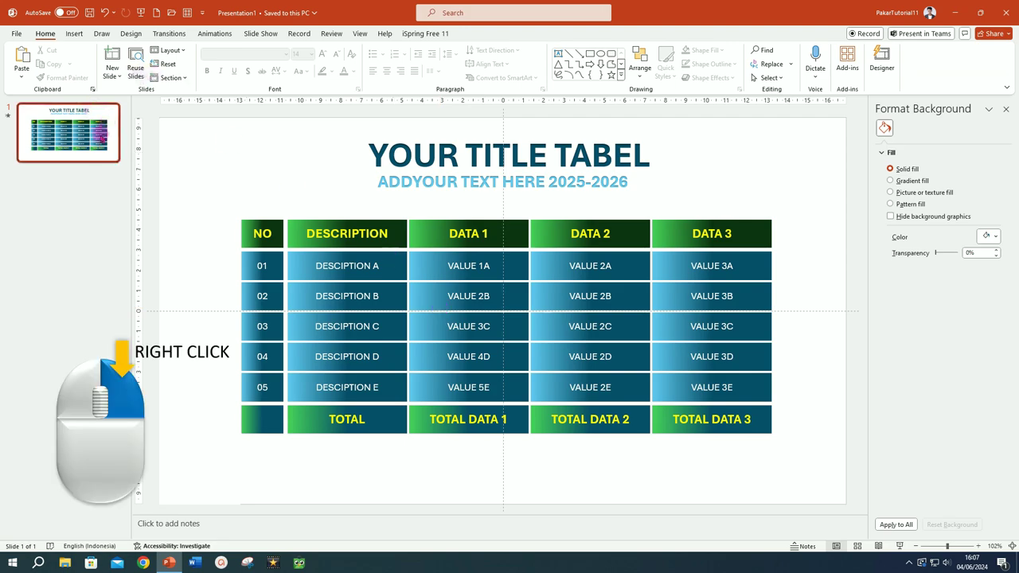
- Duplicate slide 1 and select the table's data-row cells on the copy
right_click(94, 160)
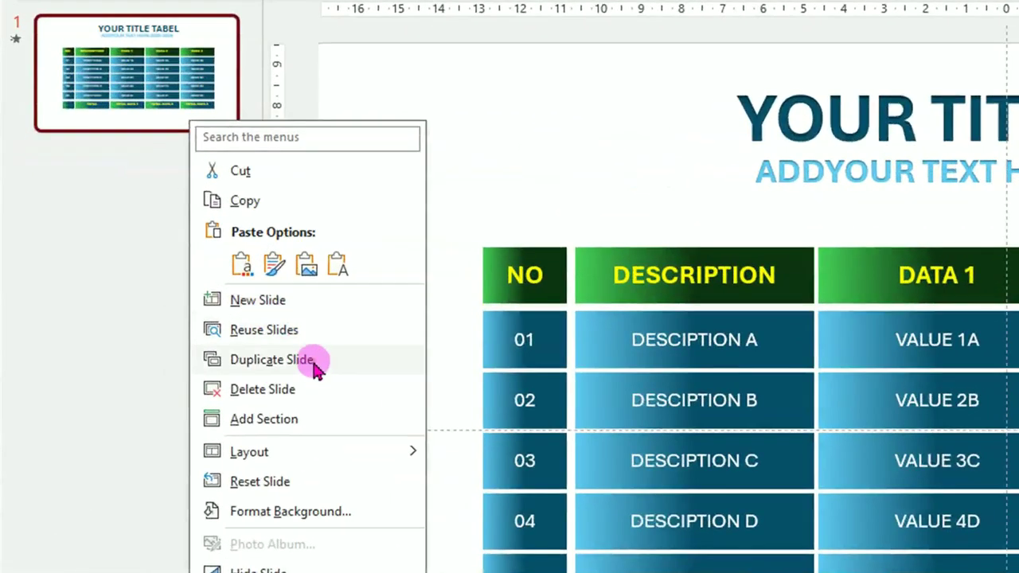
left_click(316, 360)
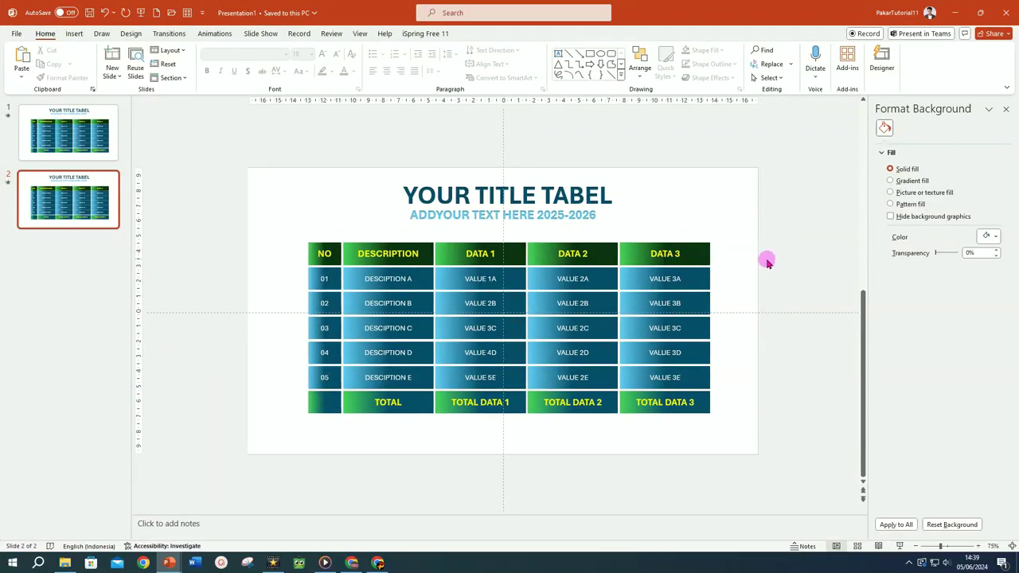
left_click_drag(767, 385, 336, 399)
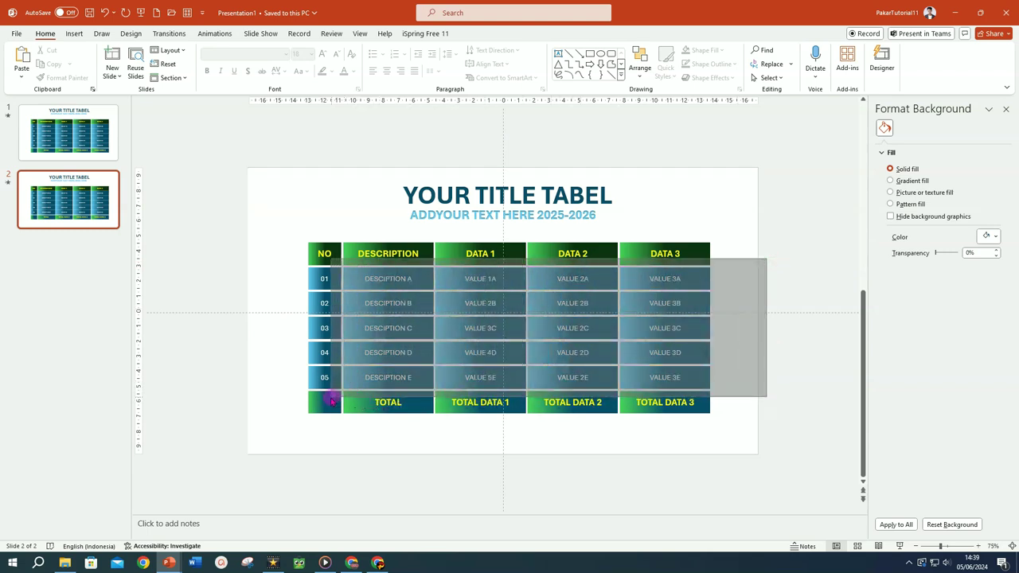
left_click_drag(331, 402, 330, 400)
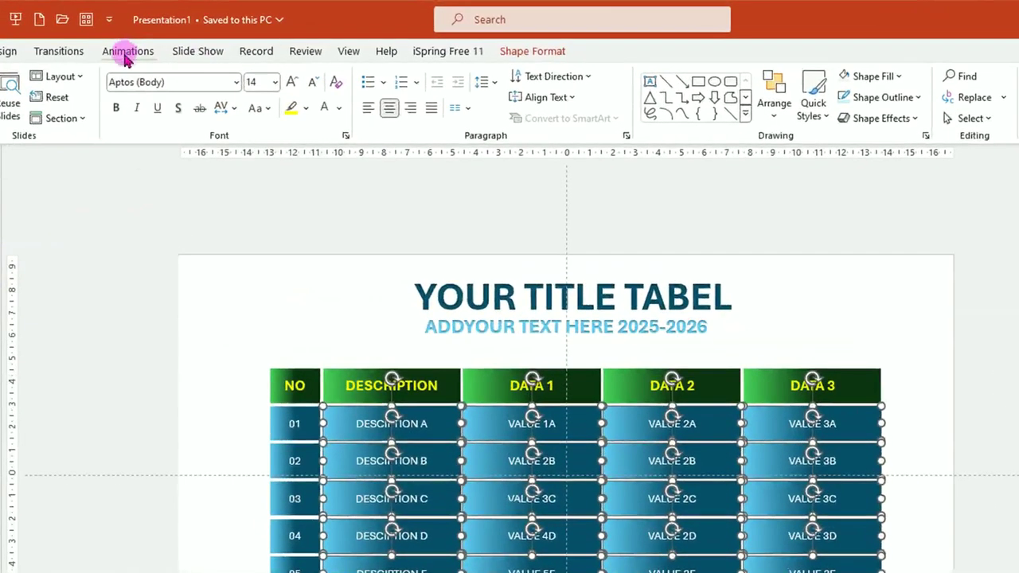
- Apply a Fly In entrance from the top-left to the selected data-row cells
left_click(127, 52)
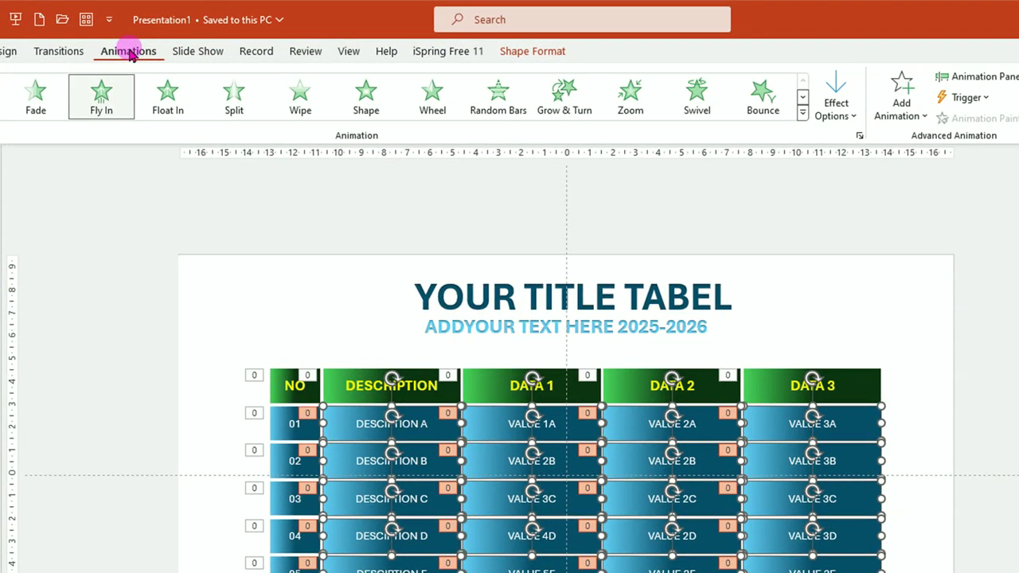
left_click(105, 97)
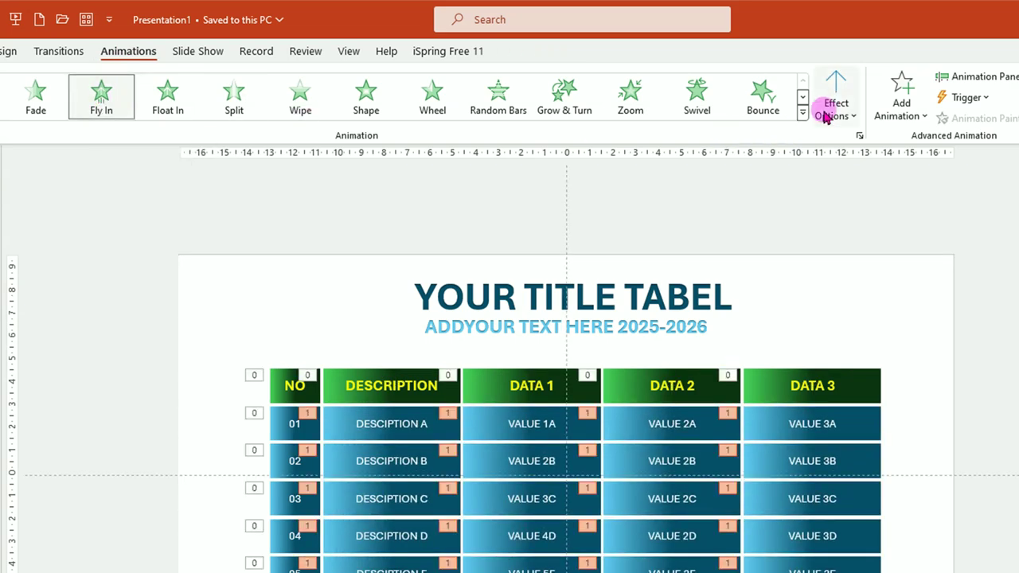
left_click(855, 120)
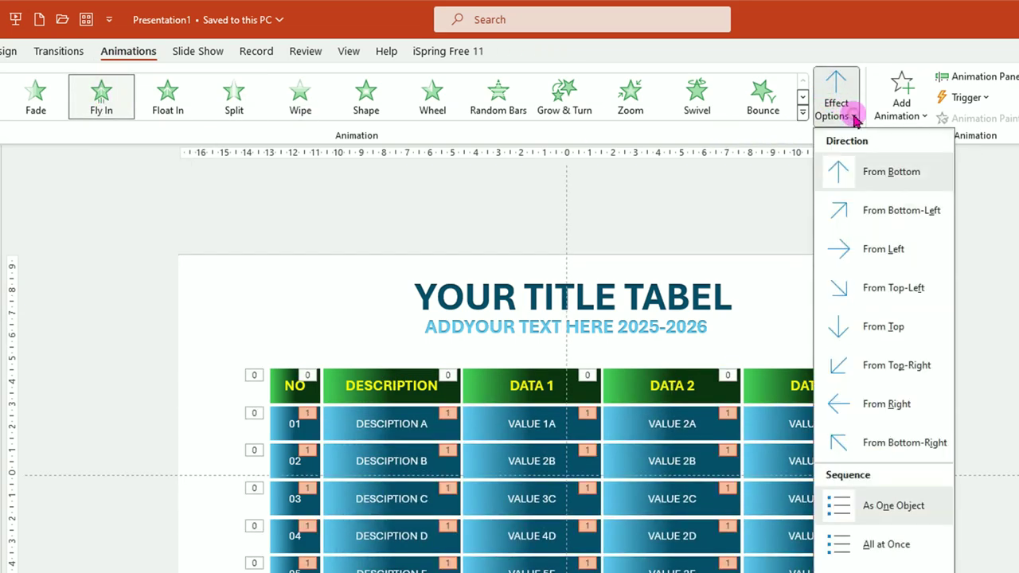
left_click(877, 293)
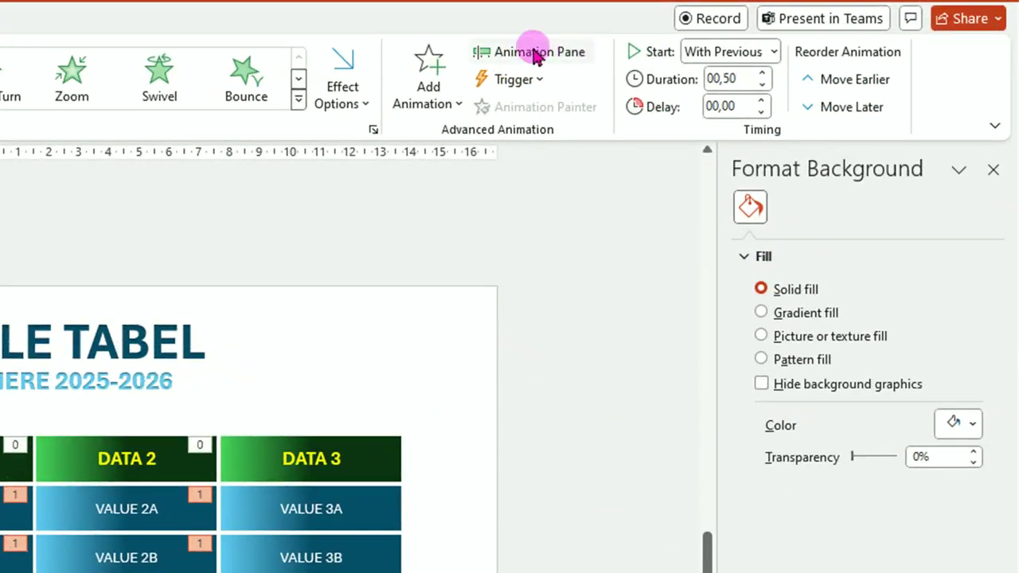
- In the Fly In effect options, set a 0.5 sec smooth end, start With Previous, and 5-second duration
left_click(531, 53)
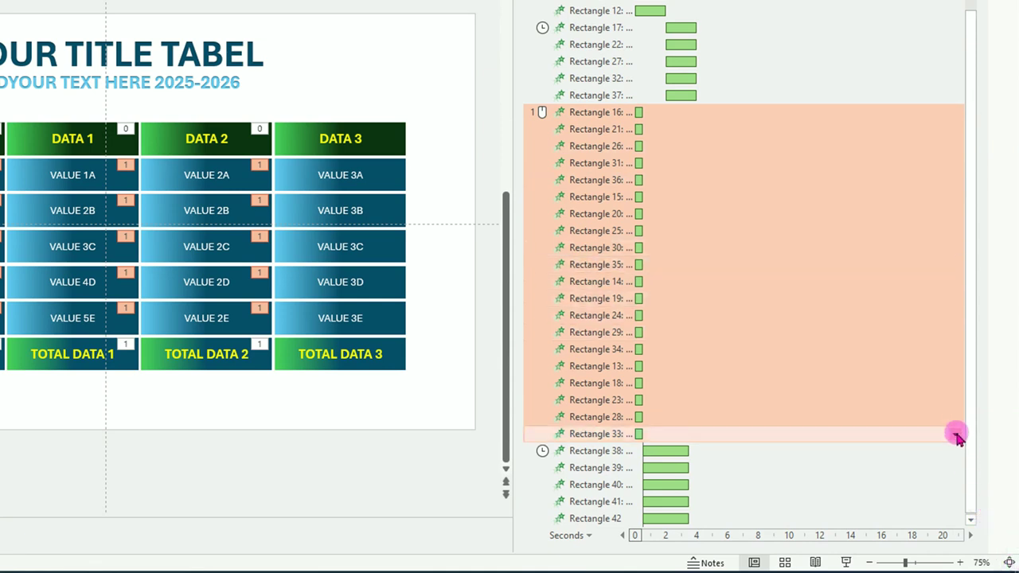
left_click(956, 434)
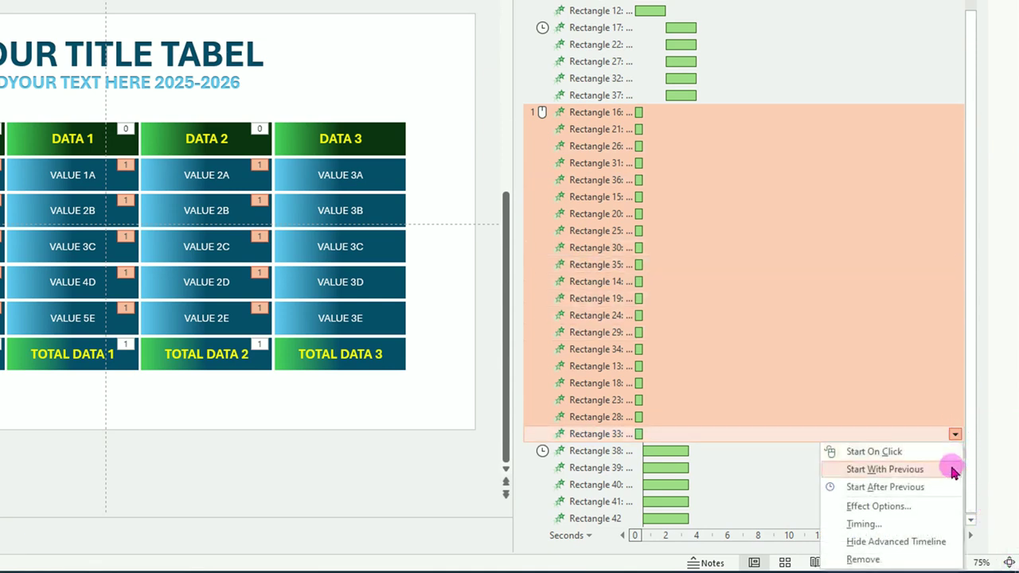
left_click(906, 507)
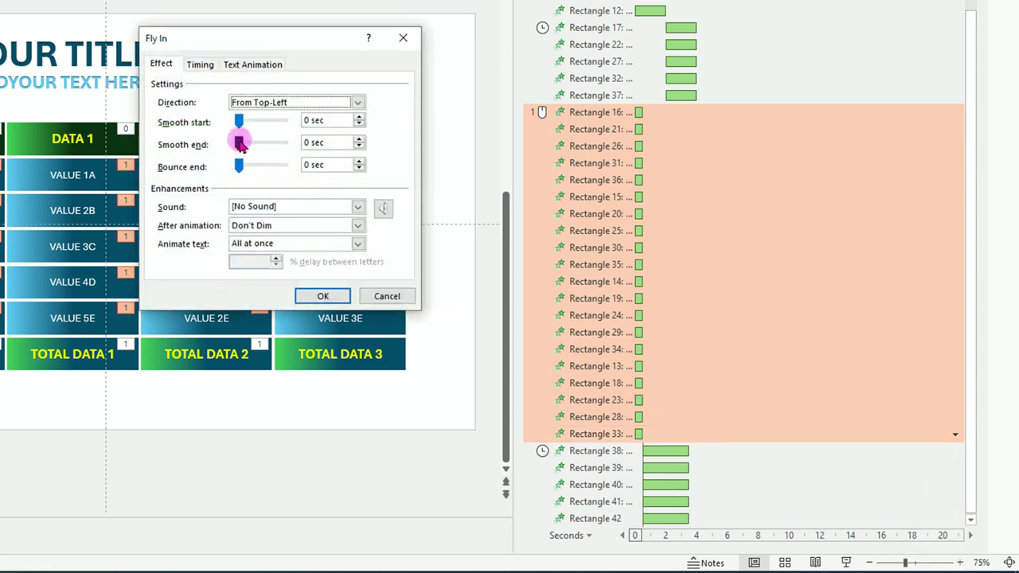
left_click_drag(267, 144, 287, 147)
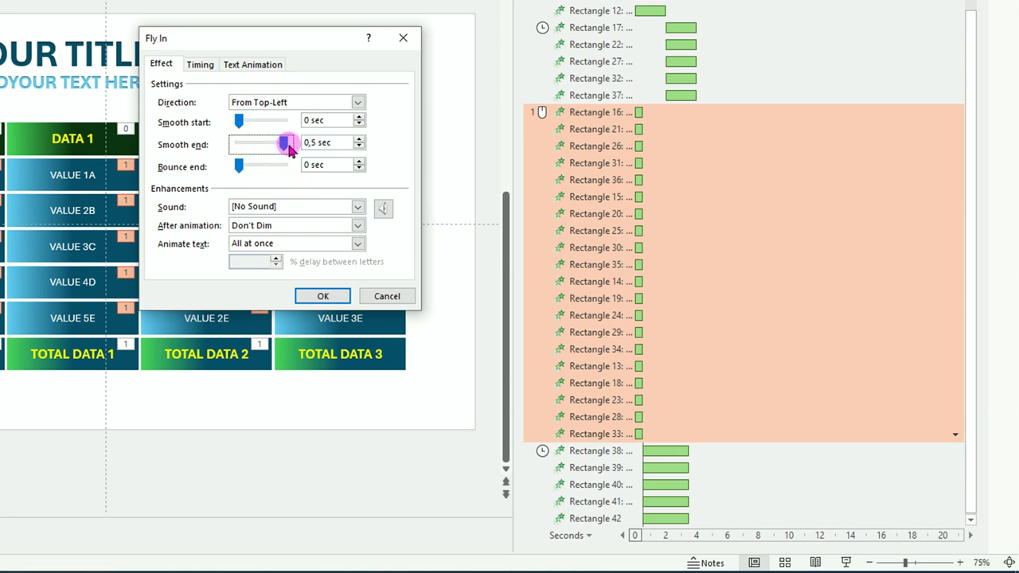
left_click(202, 66)
left_click(279, 91)
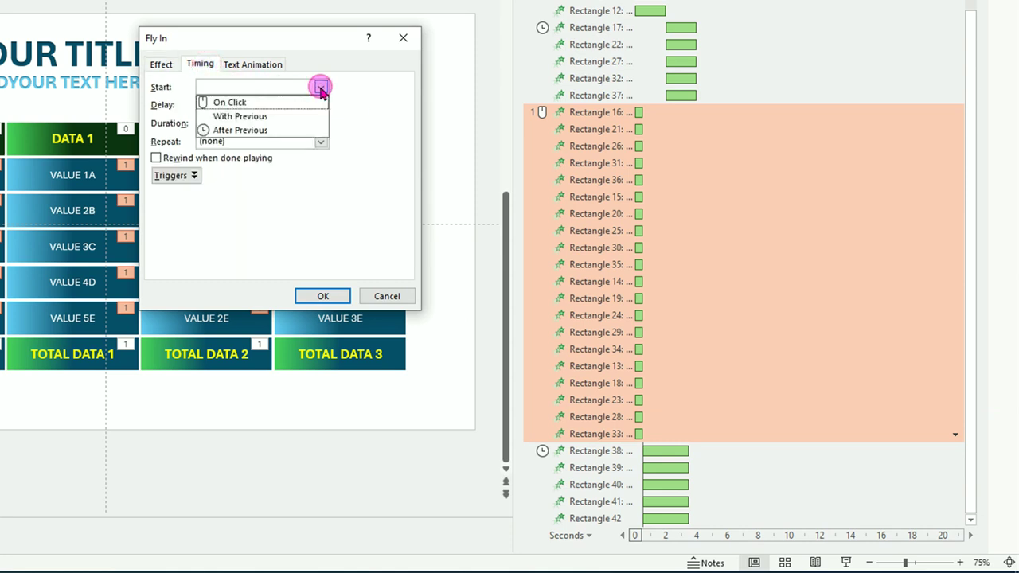
left_click(285, 118)
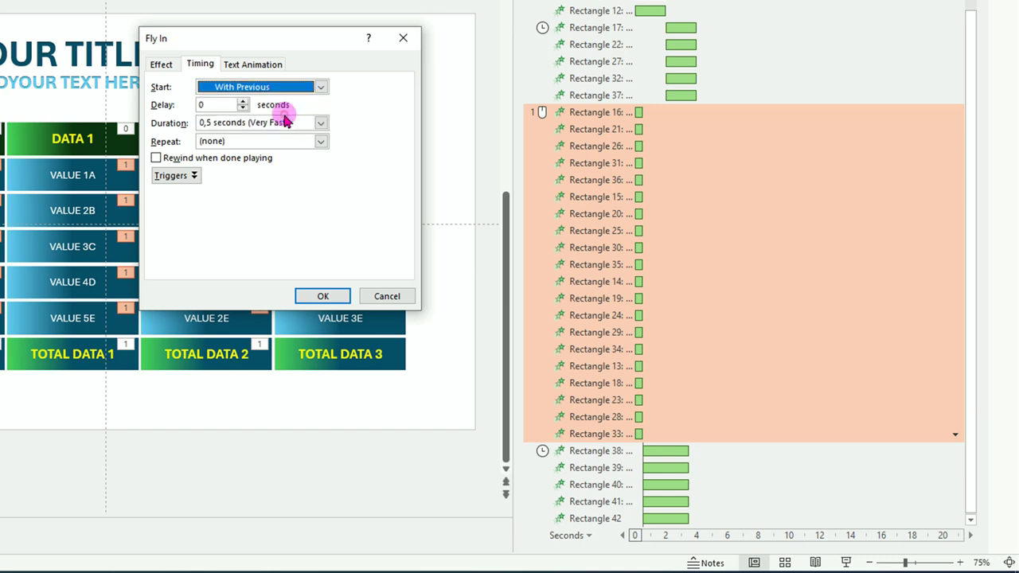
left_click(321, 125)
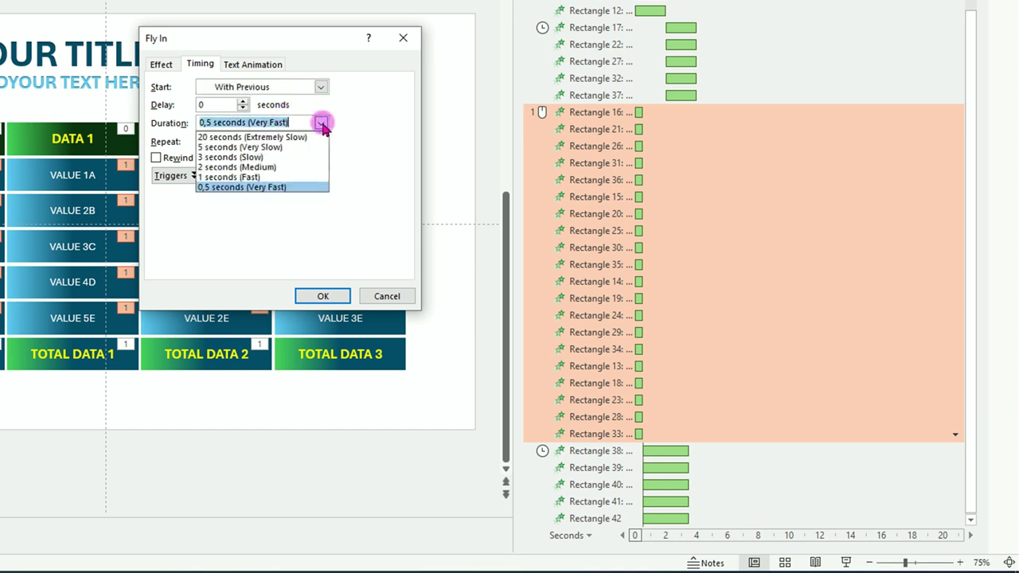
left_click(249, 149)
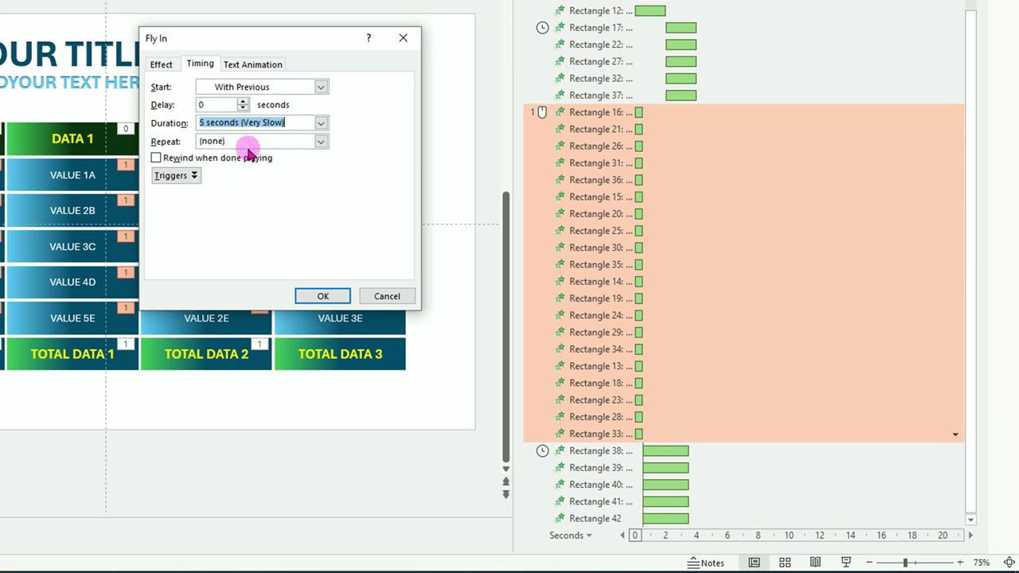
left_click(323, 296)
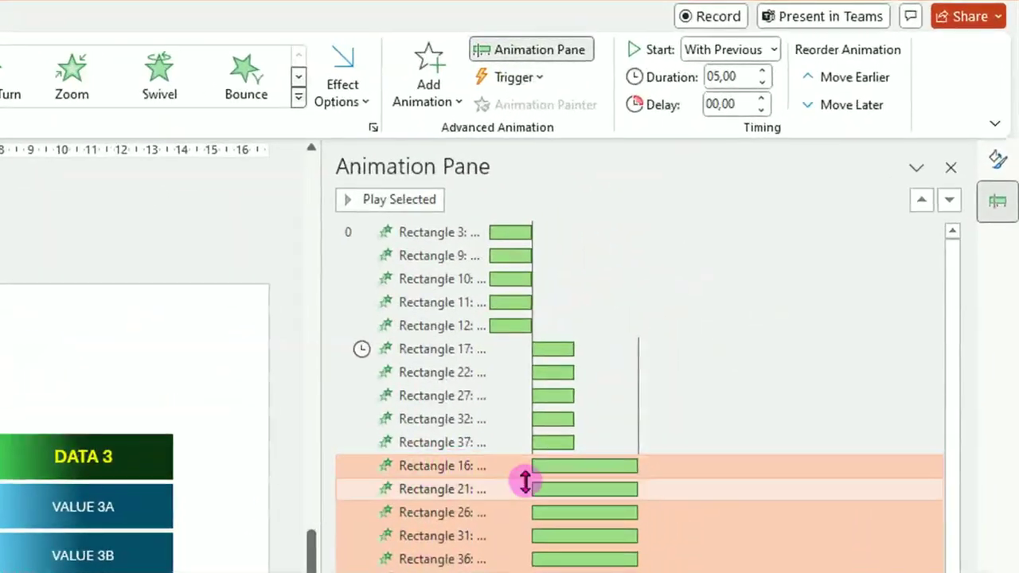
- Set the Rectangle 16 animation to start After Previous, then play the slide show from this slide
left_click(673, 465)
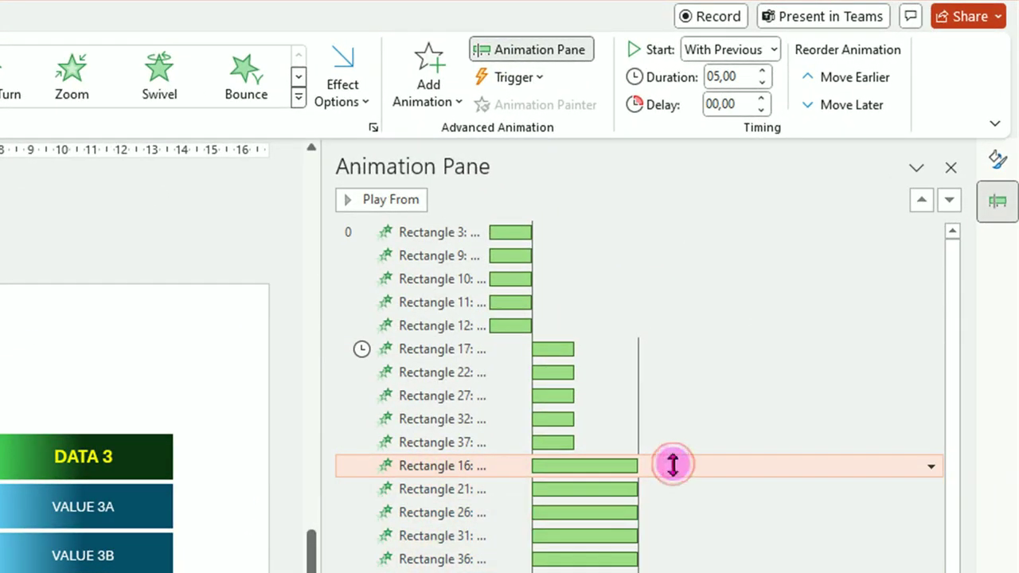
left_click(773, 50)
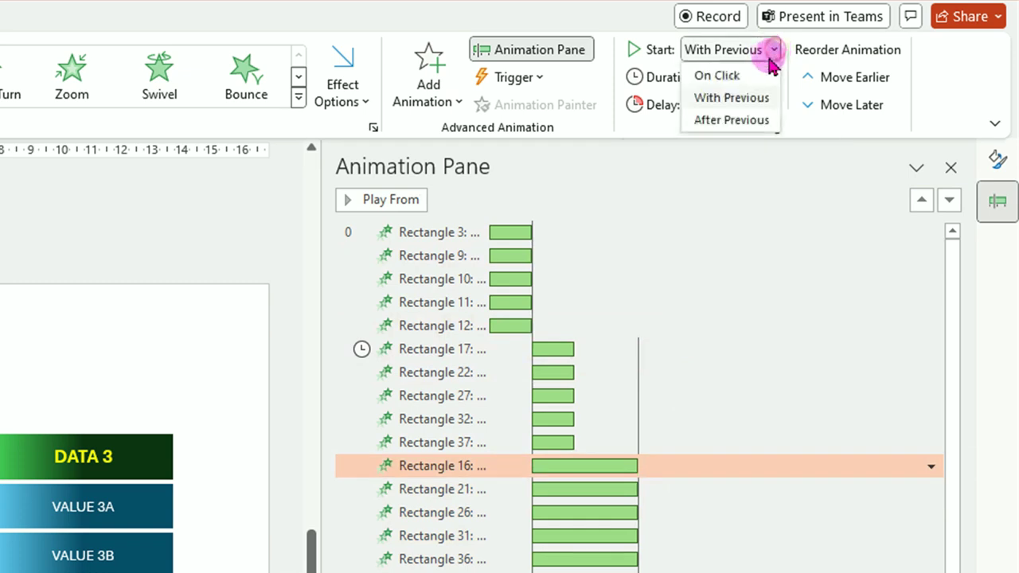
left_click(741, 121)
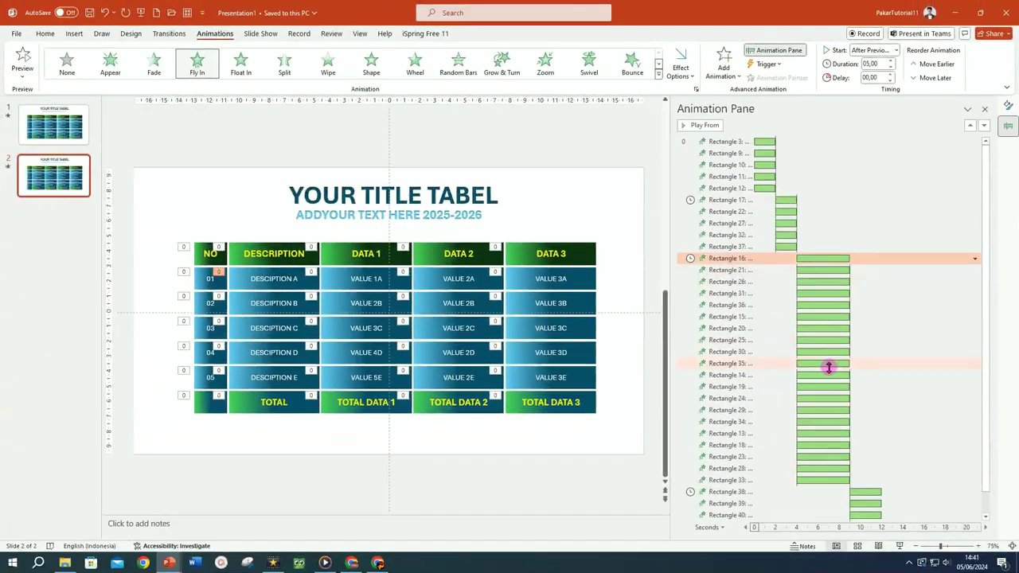
left_click(899, 546)
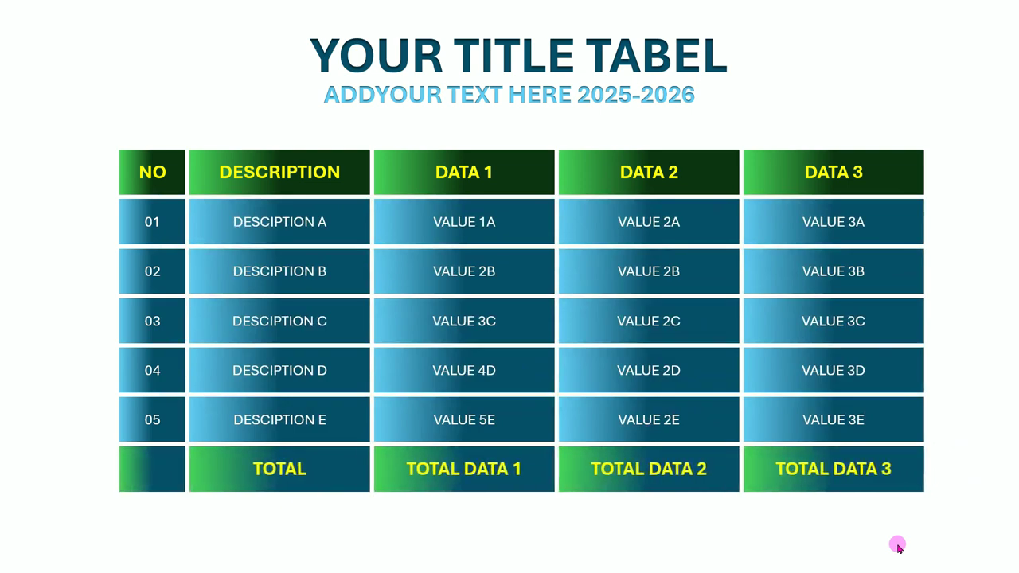
- Exit the slide show with Esc to return to editing slide 2
key("Escape")
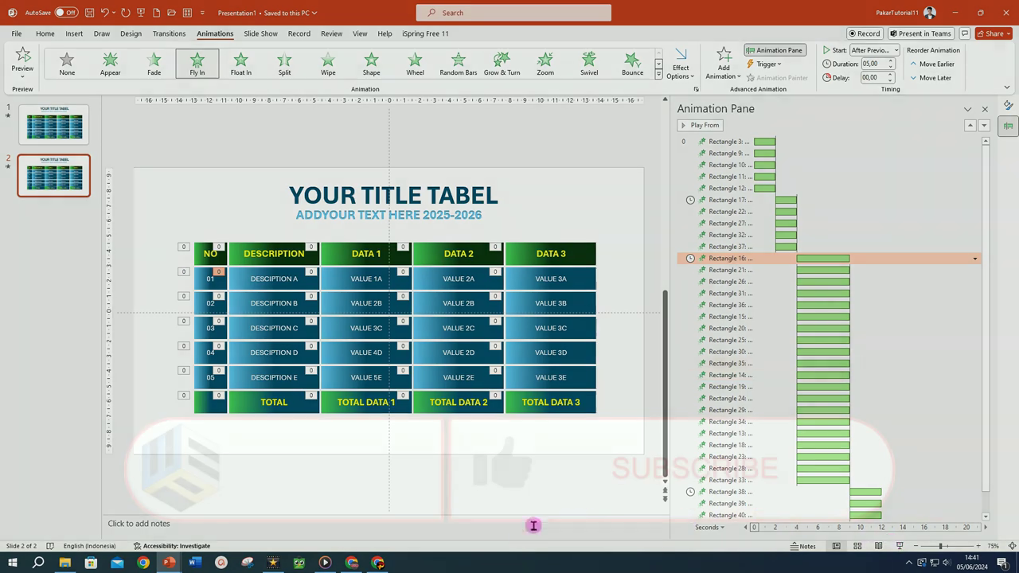